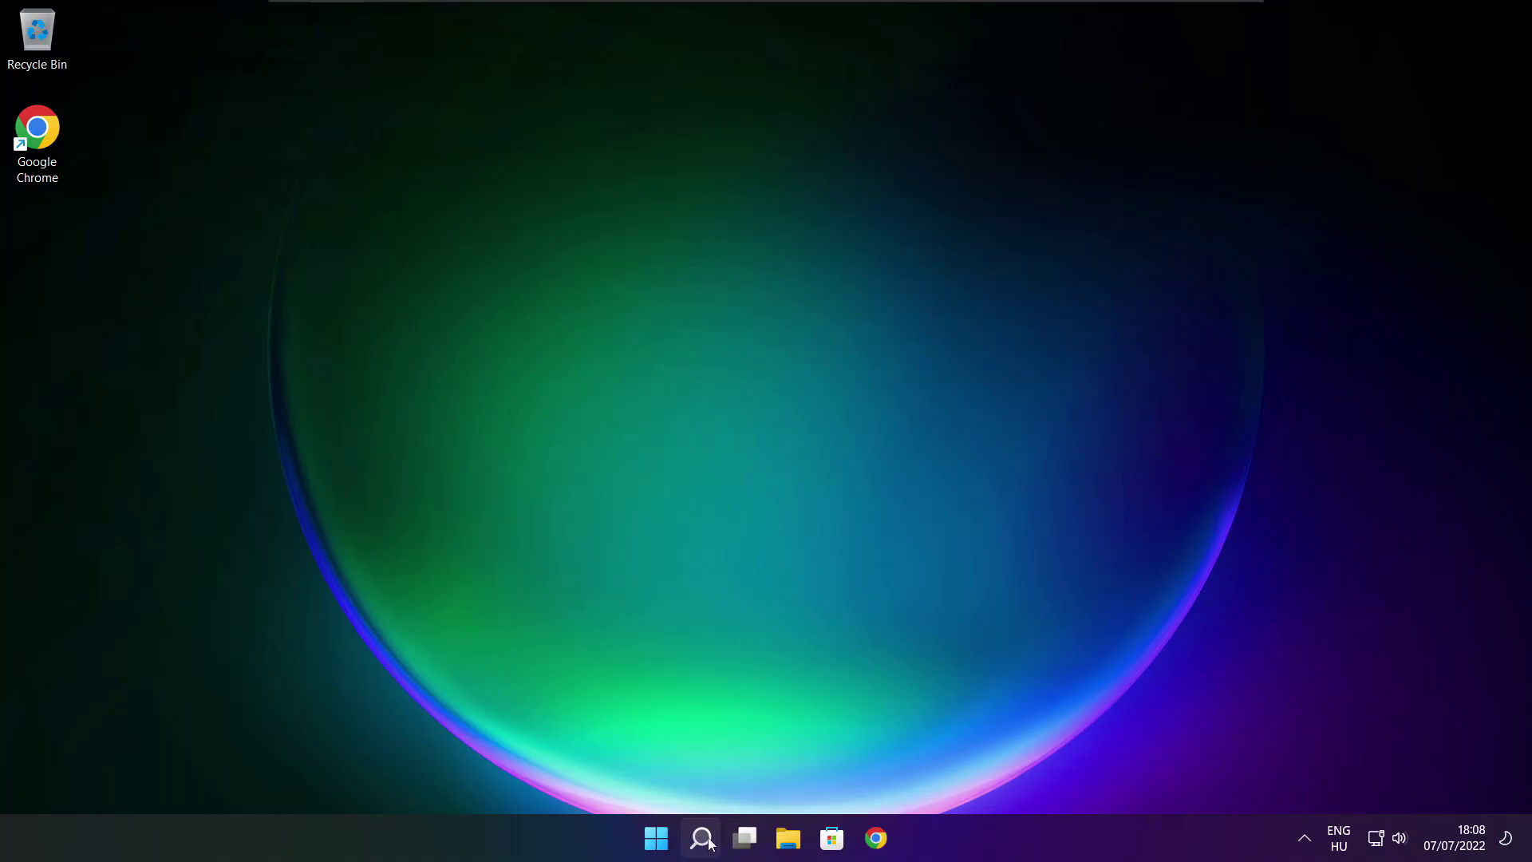
- Search for 'device manager' and launch Device Manager from the results
click(702, 840)
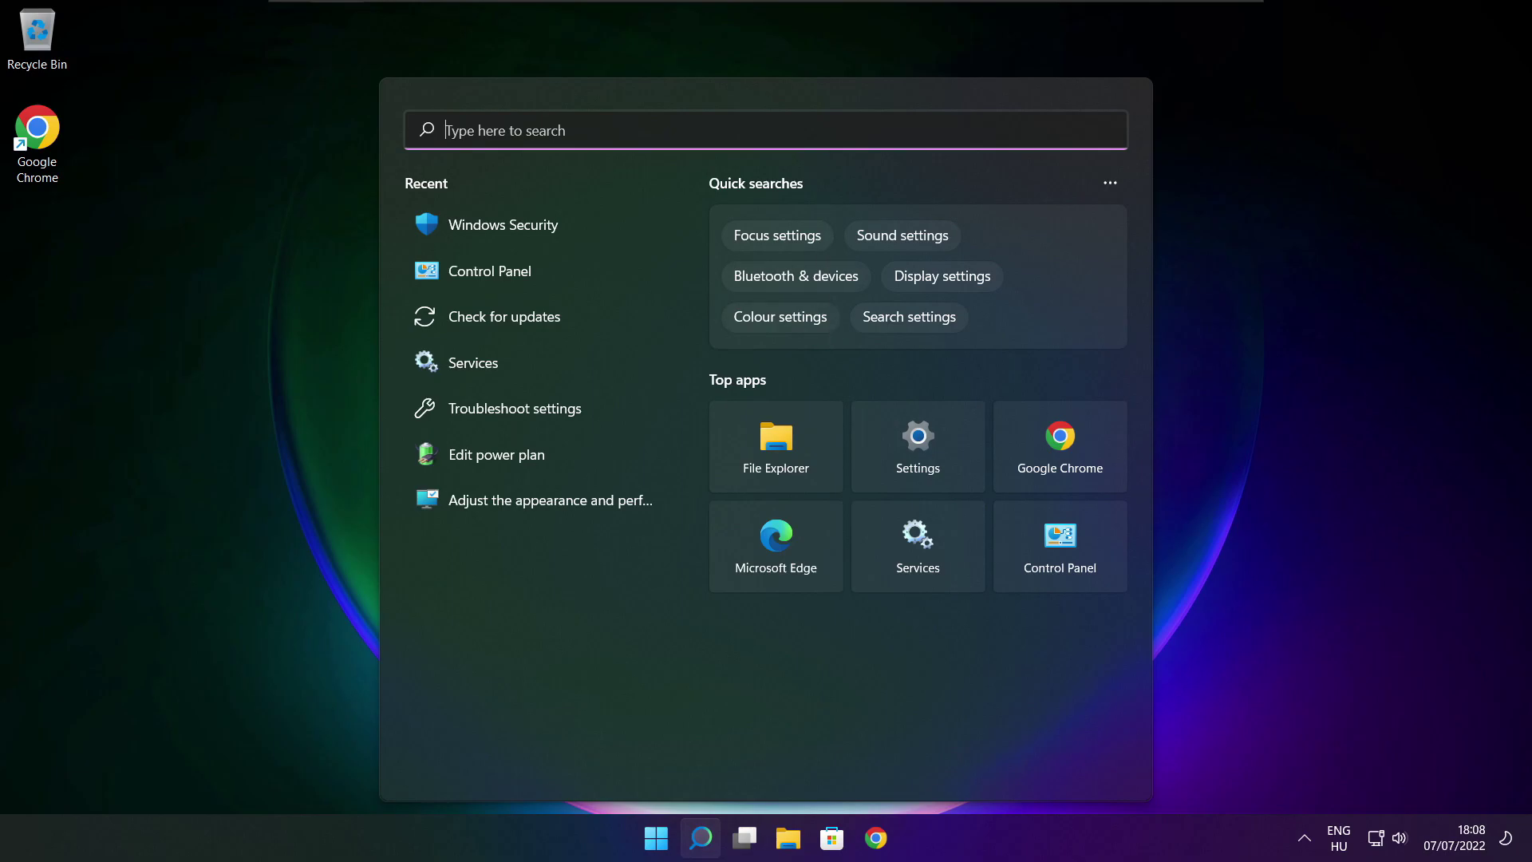
text(devic)
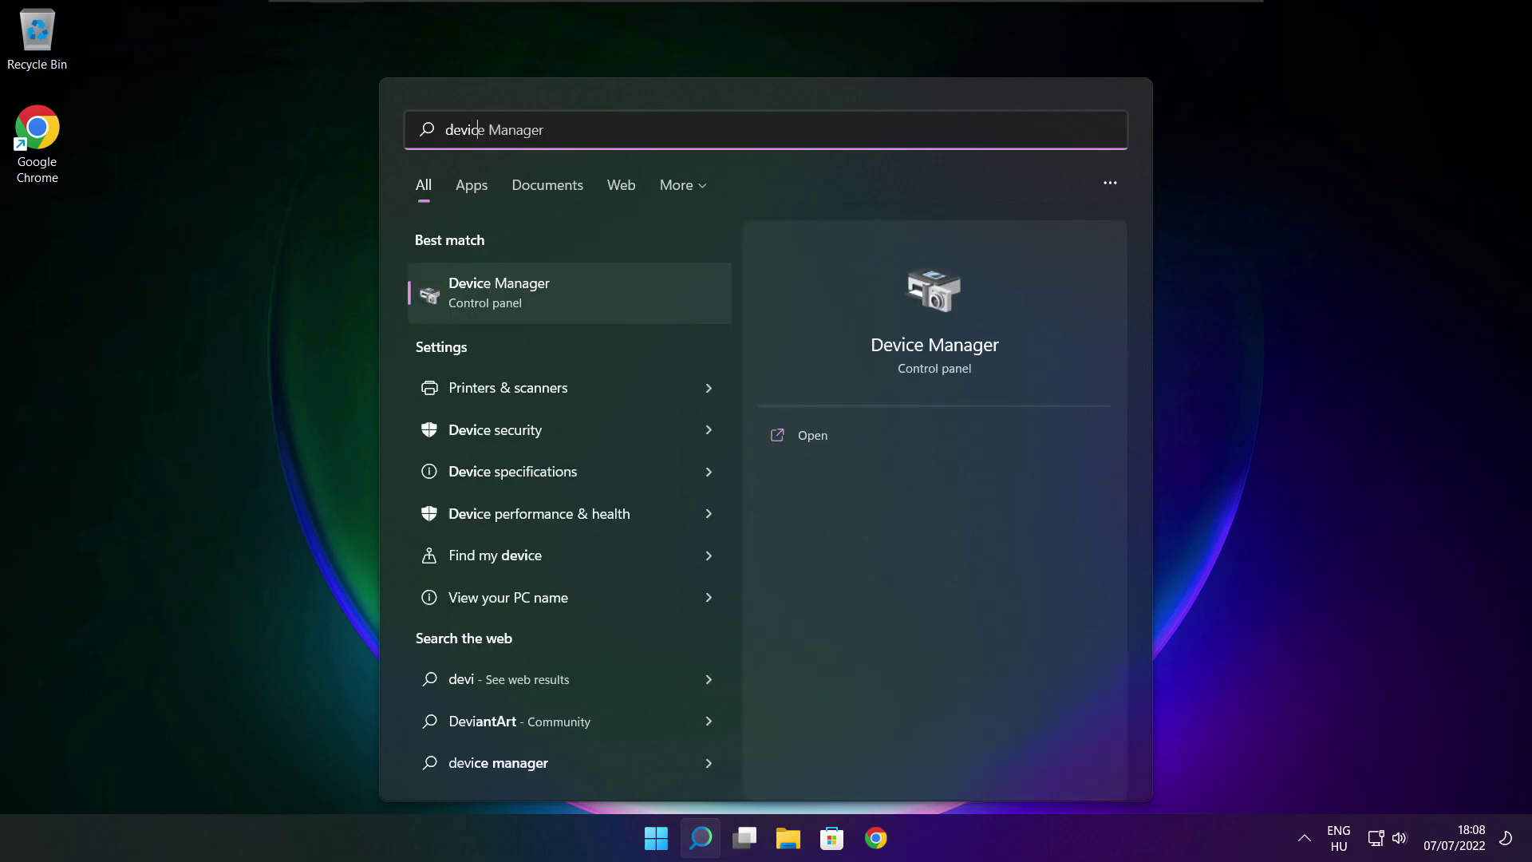
text(e mana)
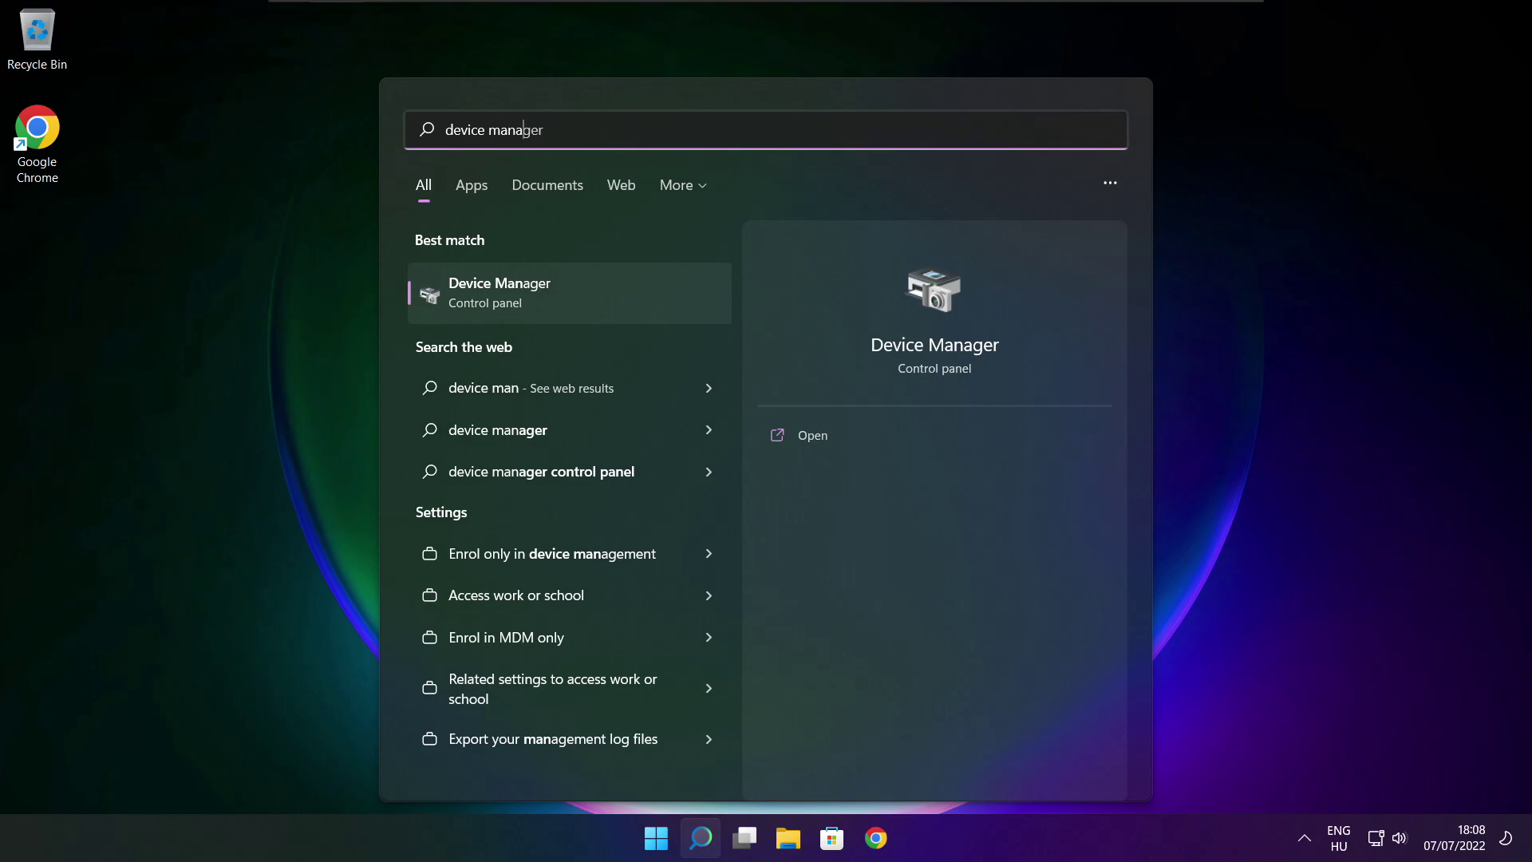
text(ger)
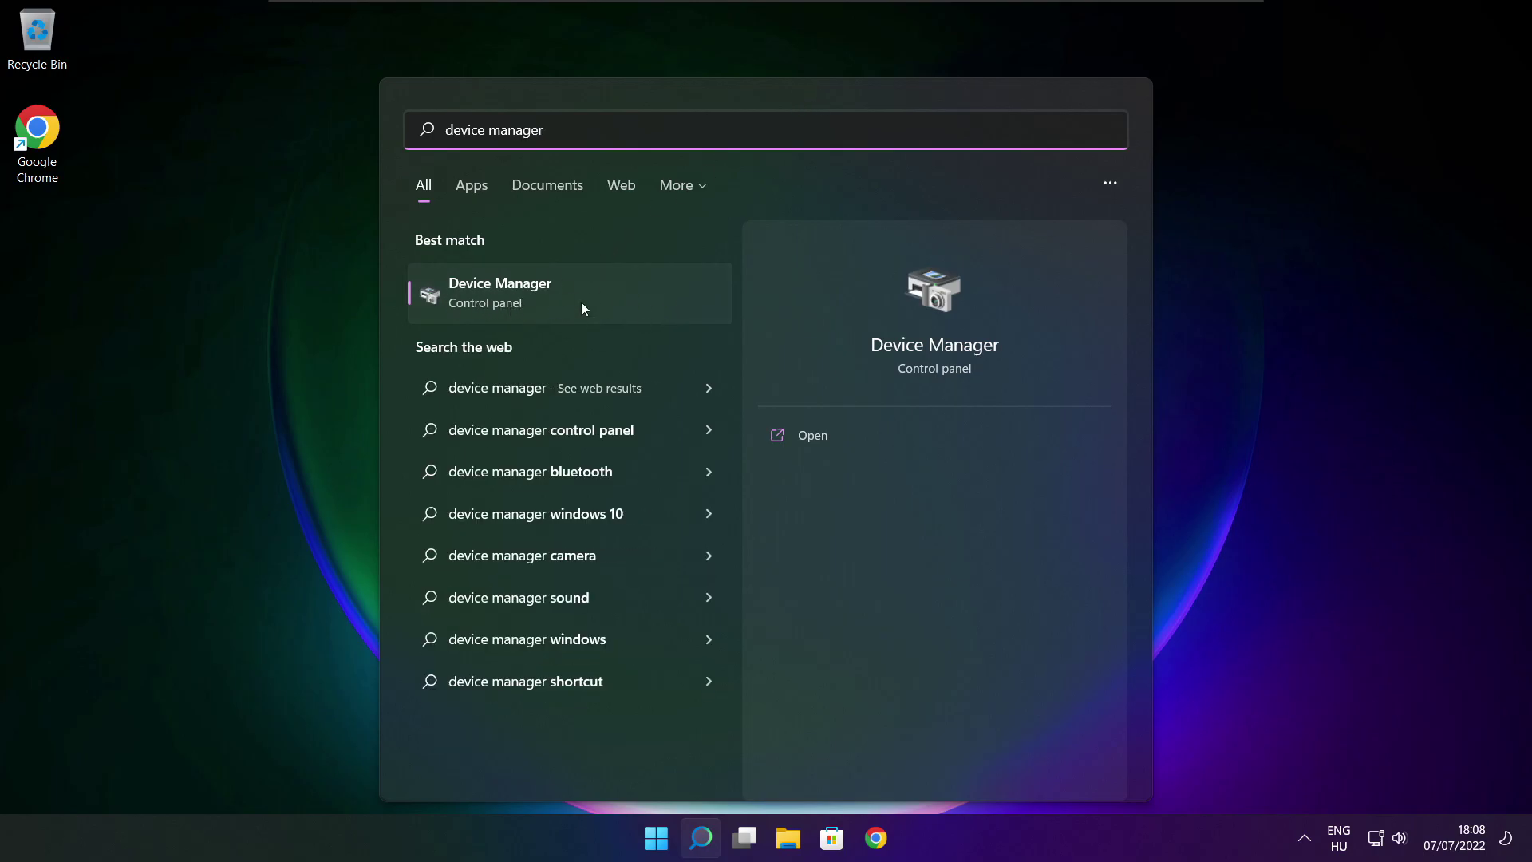
click(629, 302)
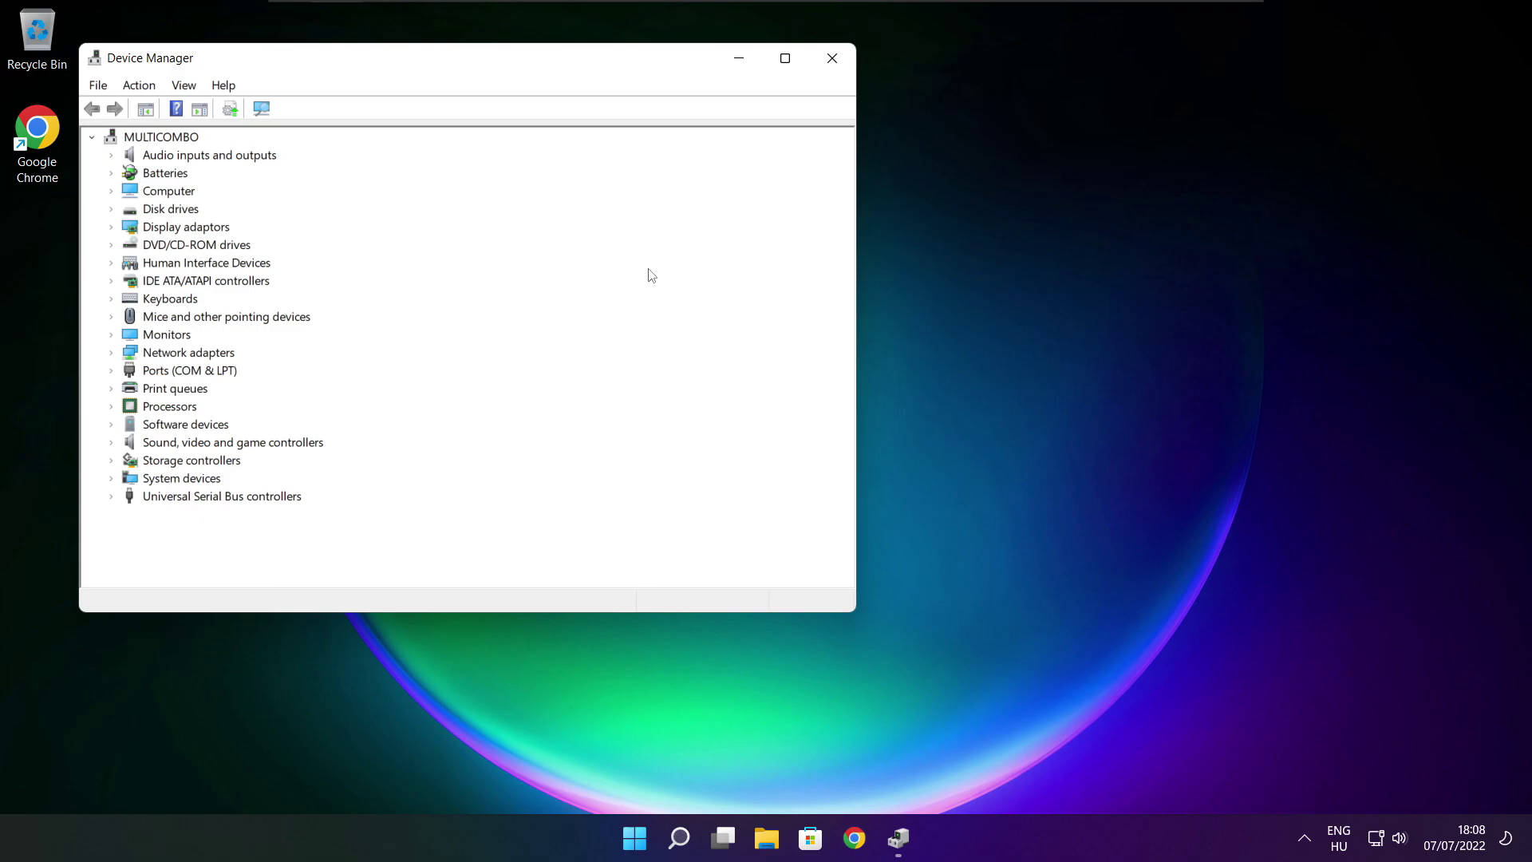
- Run an automatic driver search for the VMware SVGA 3D adapter, which confirms the best driver is installed
click(785, 59)
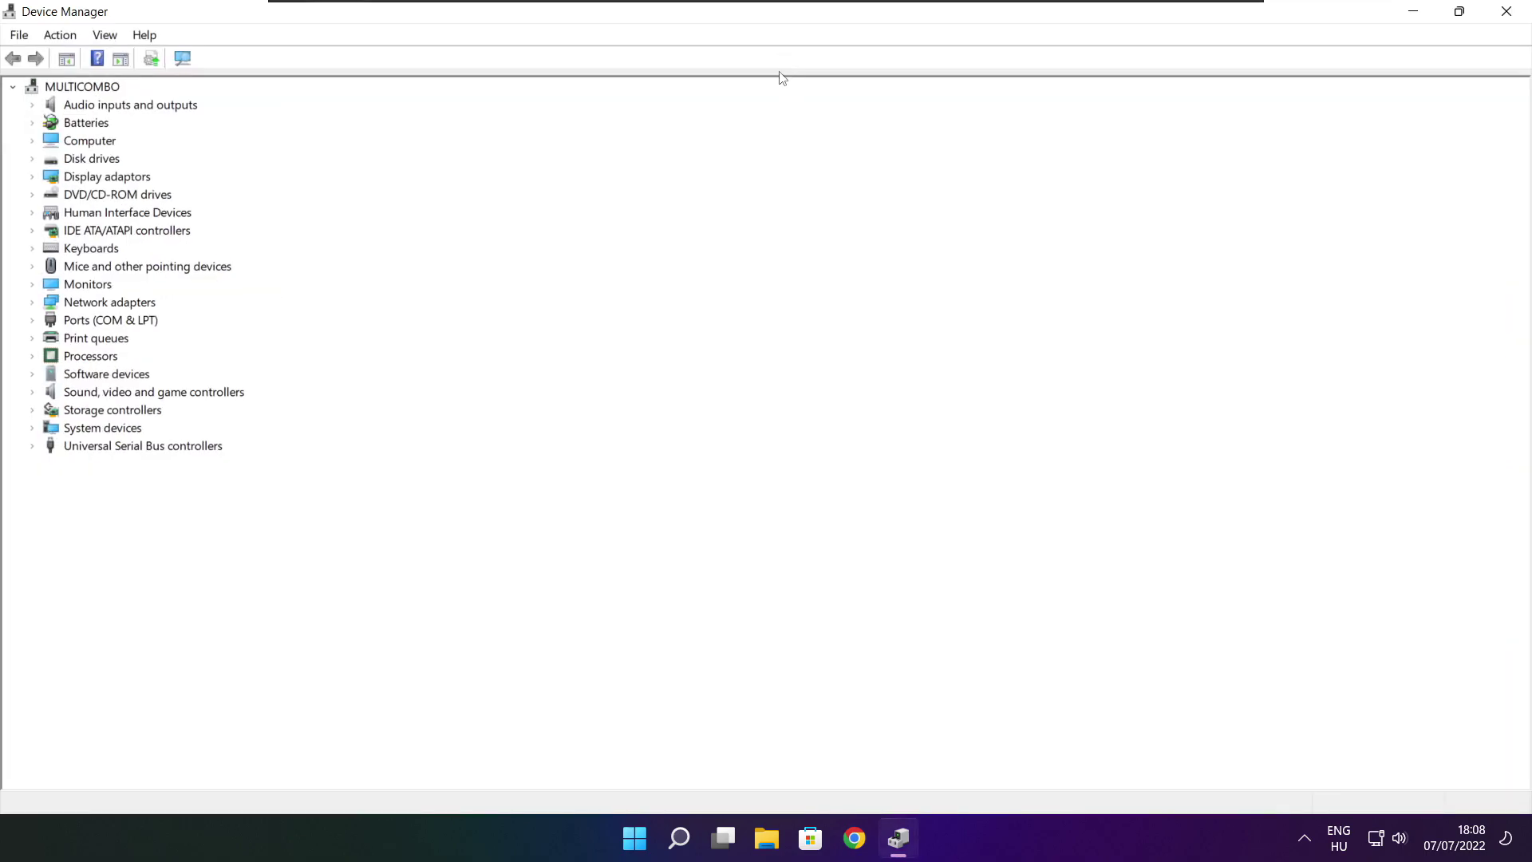
click(91, 177)
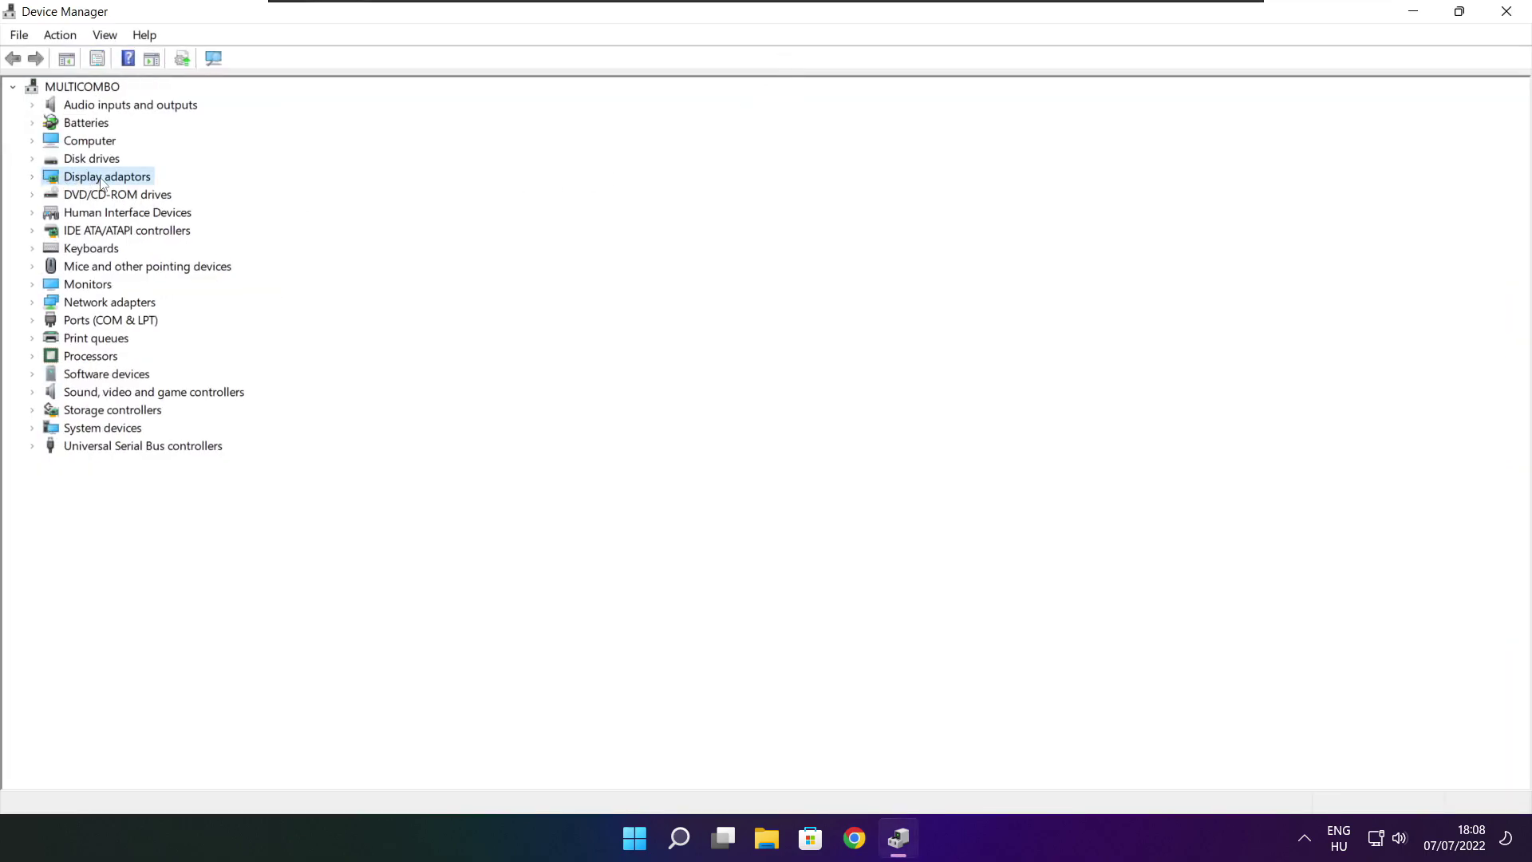
click(33, 177)
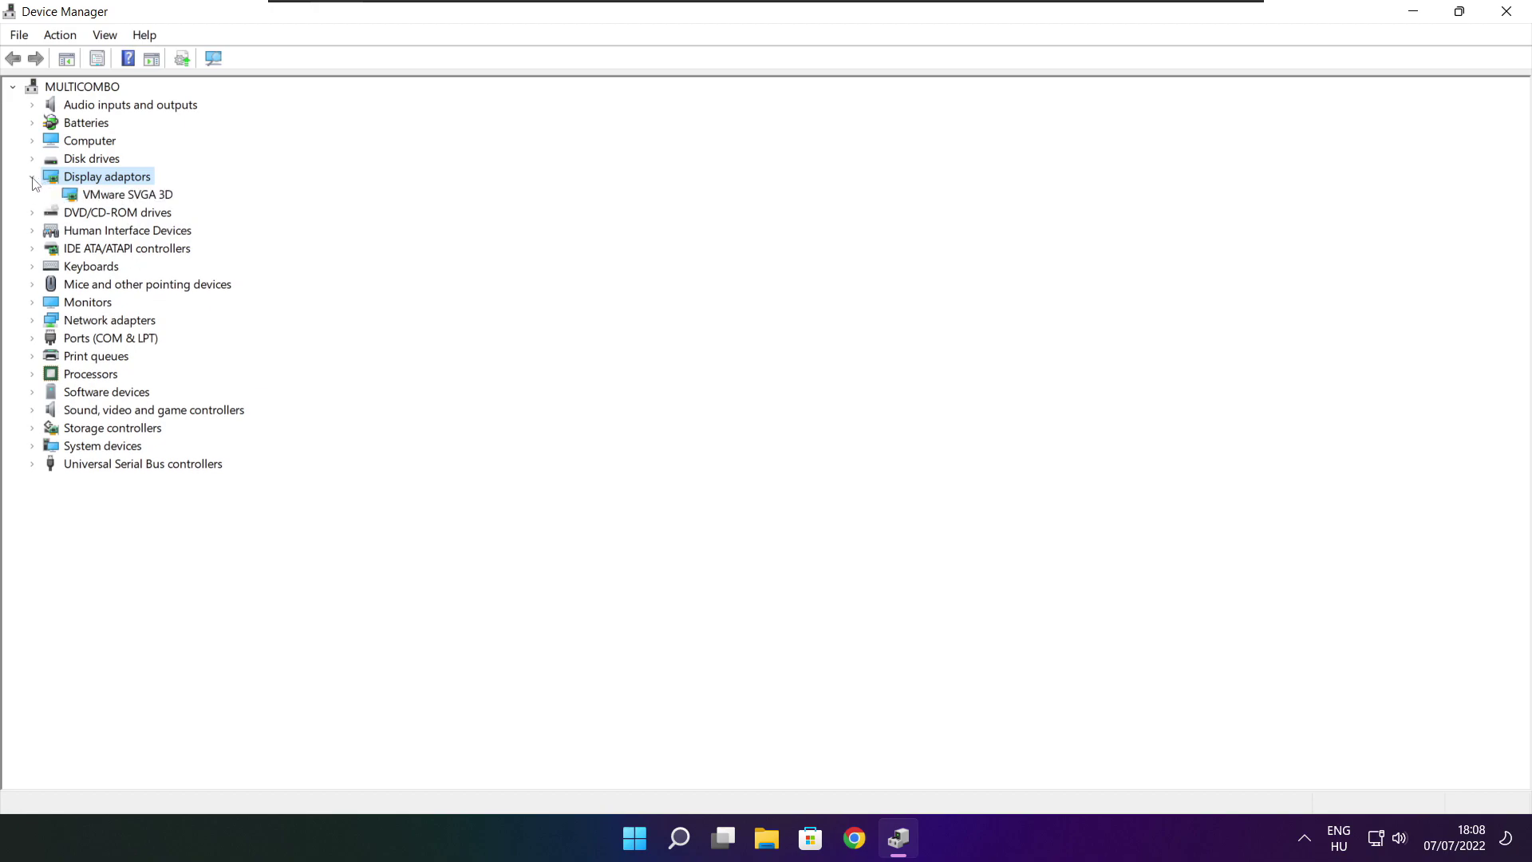
click(79, 197)
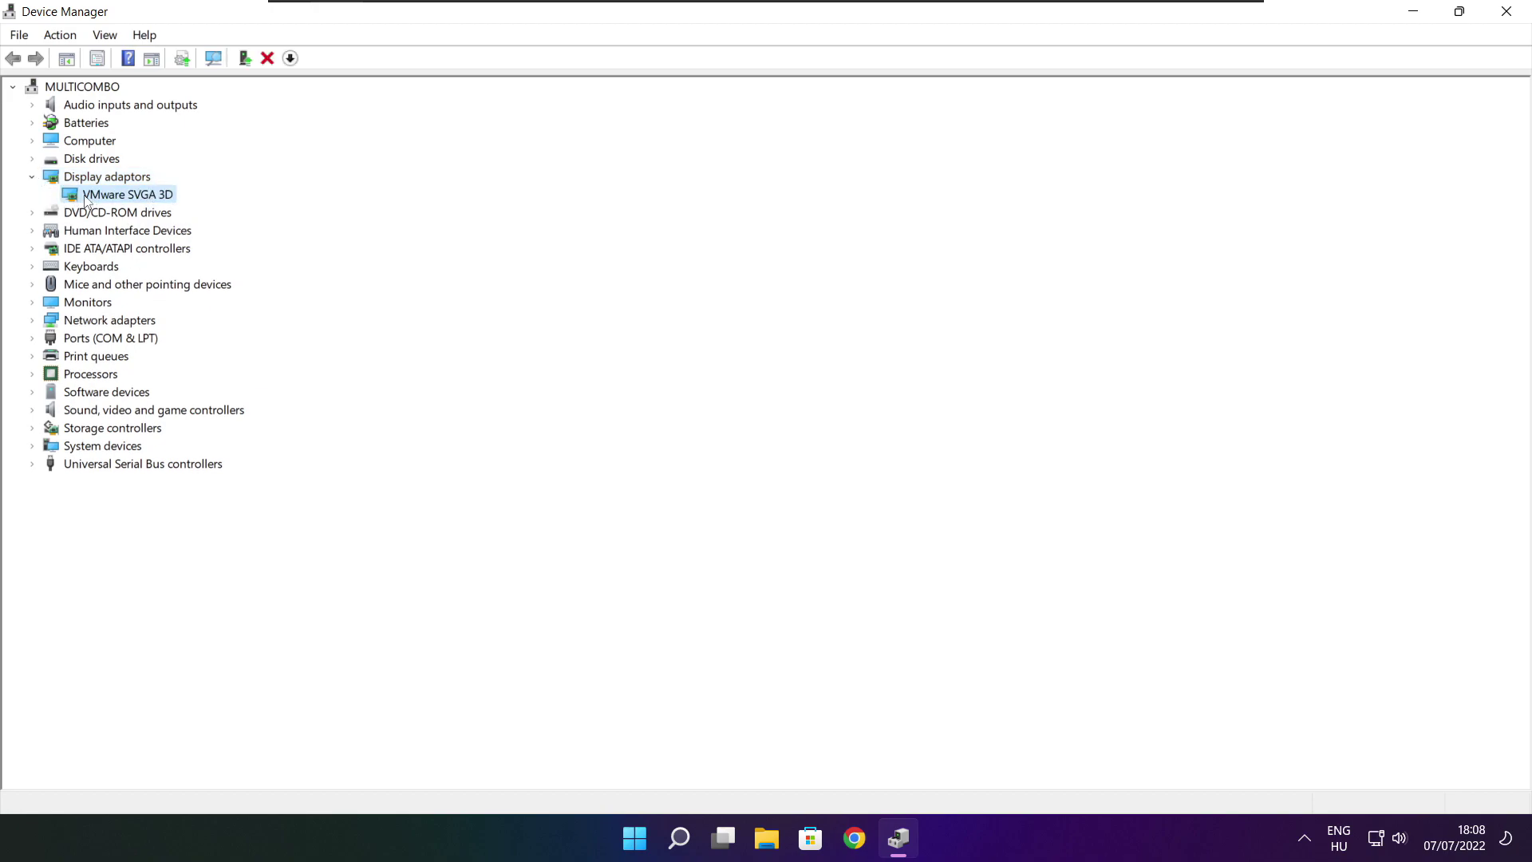
right_click(110, 194)
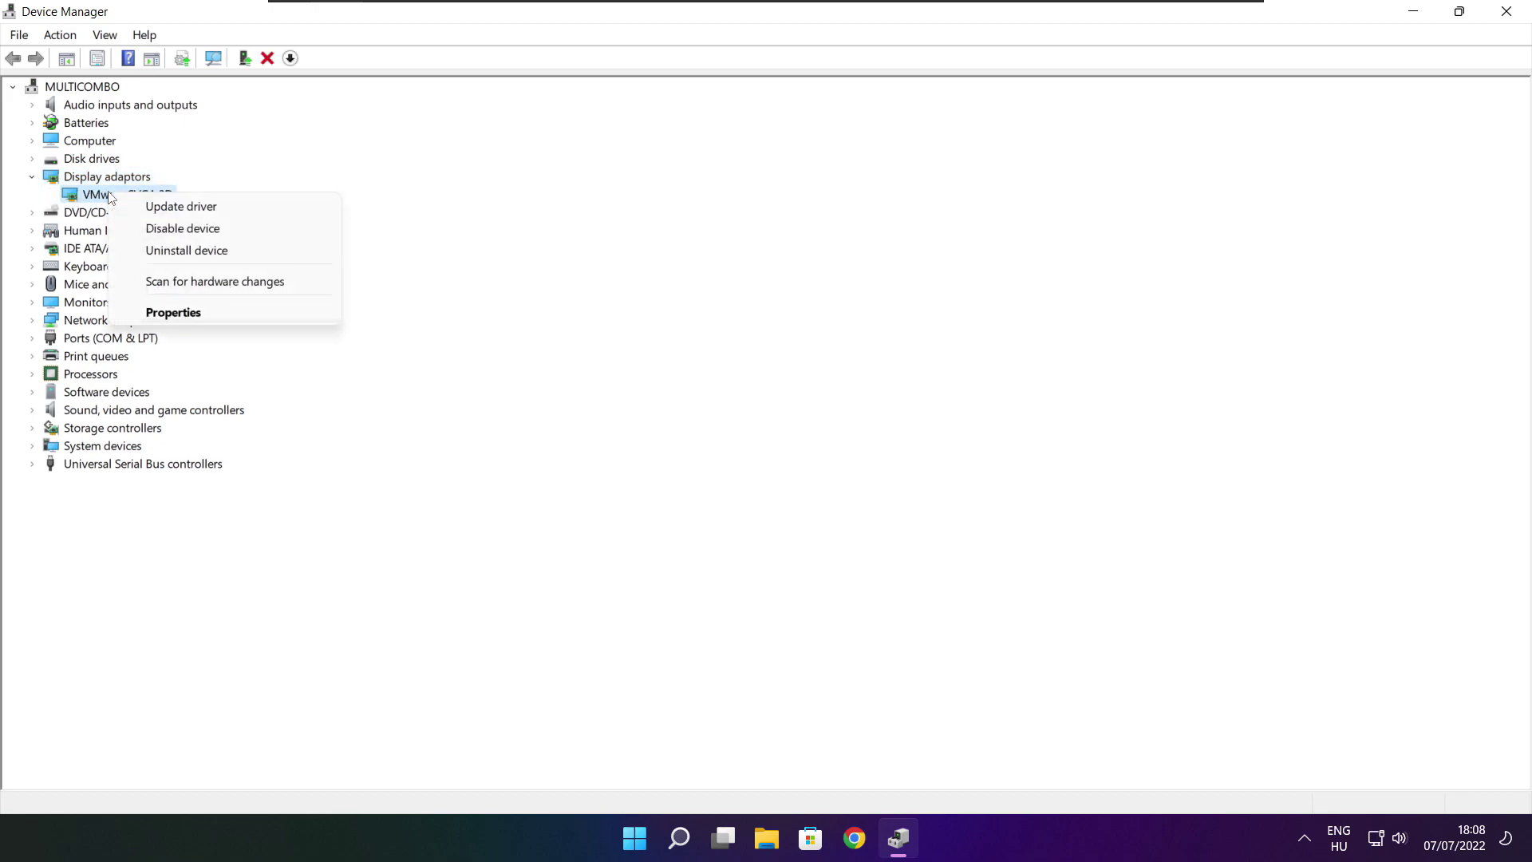
click(217, 205)
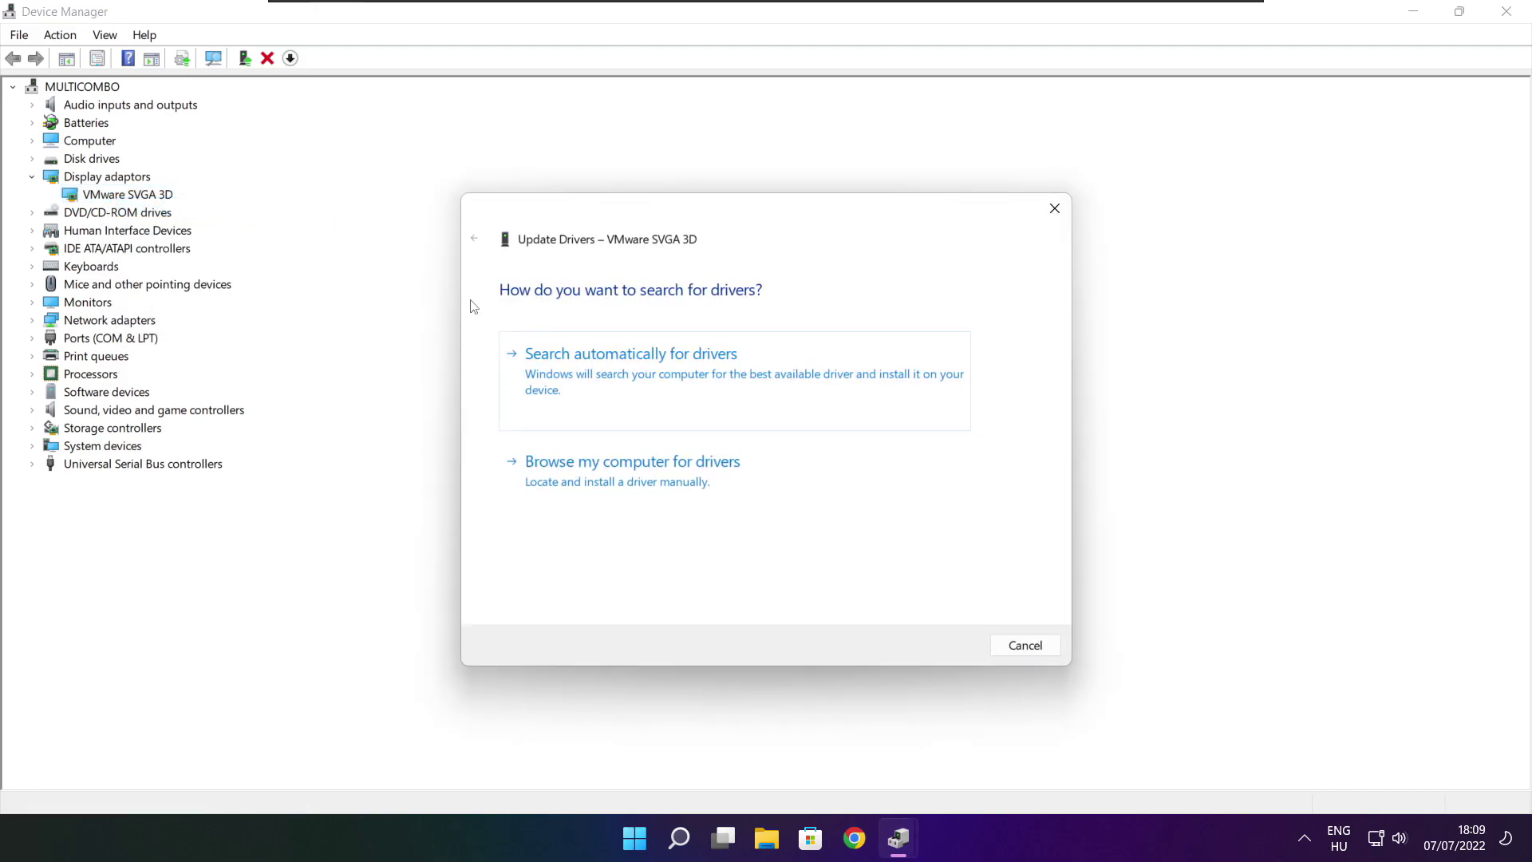
click(705, 384)
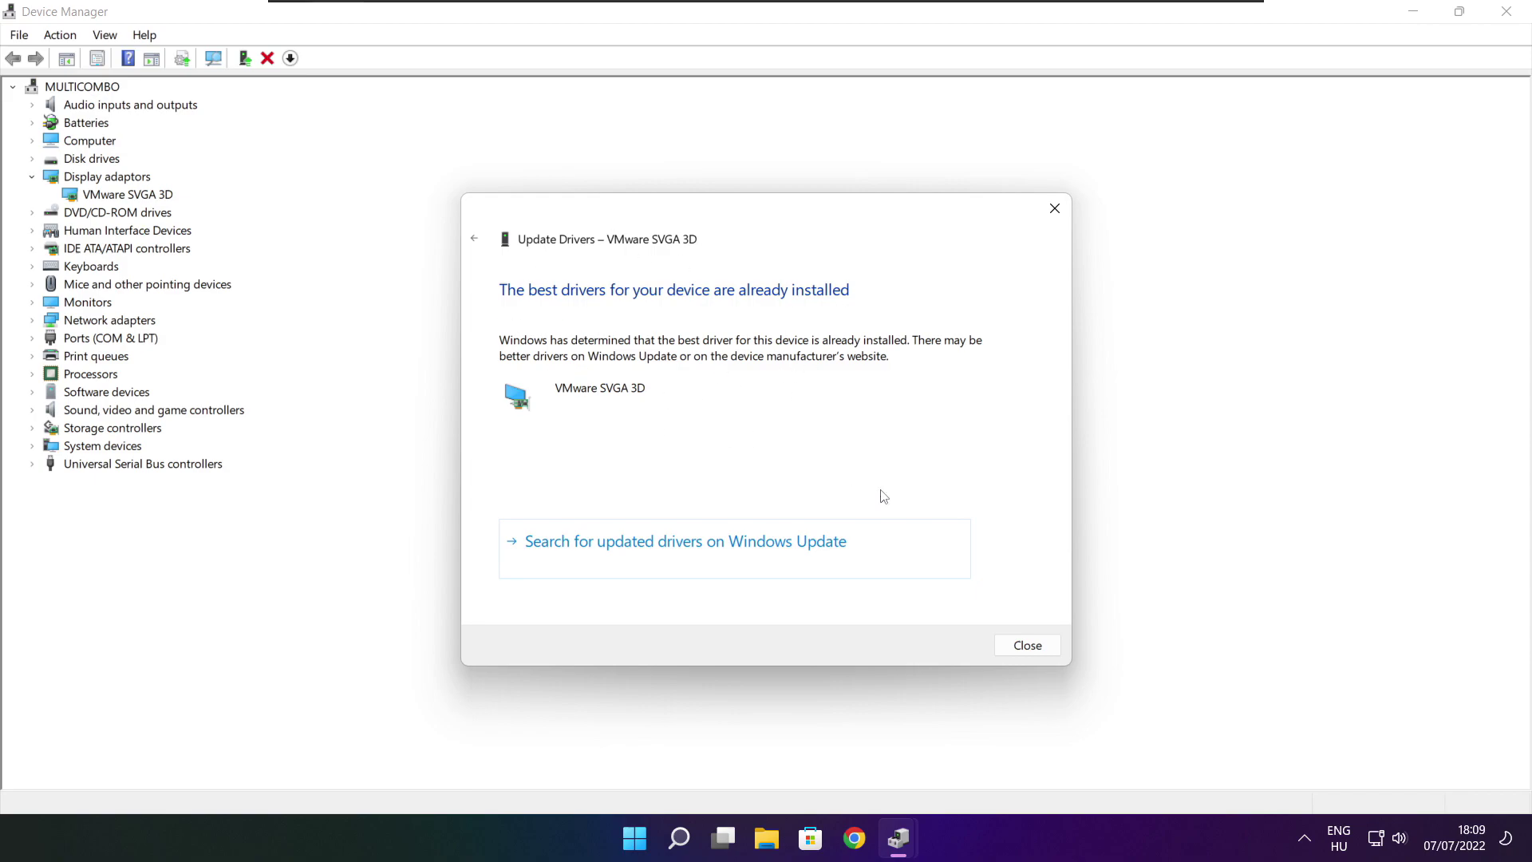
click(1026, 646)
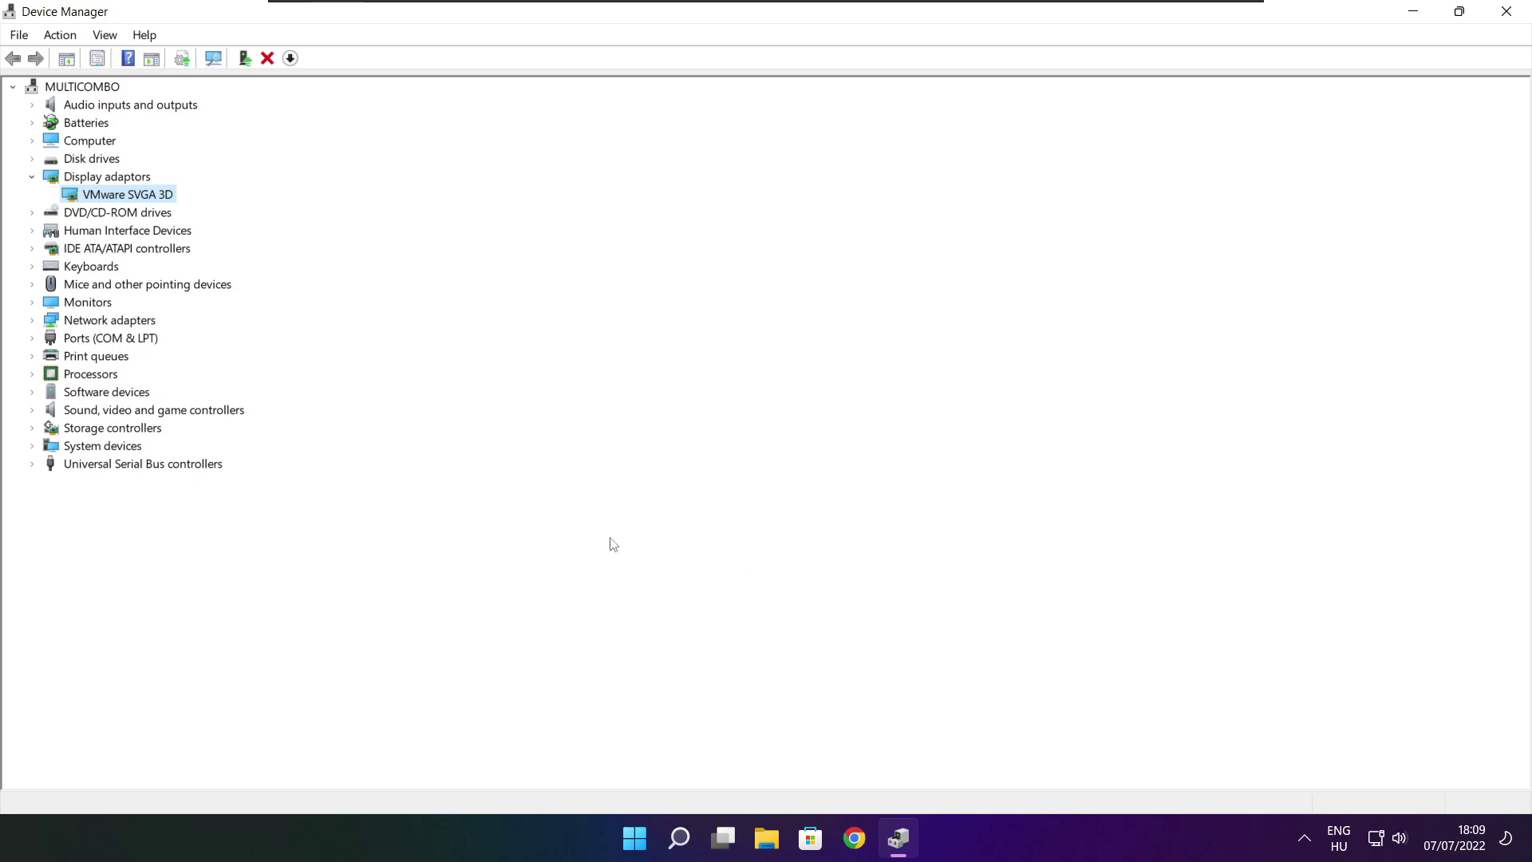
click(45, 414)
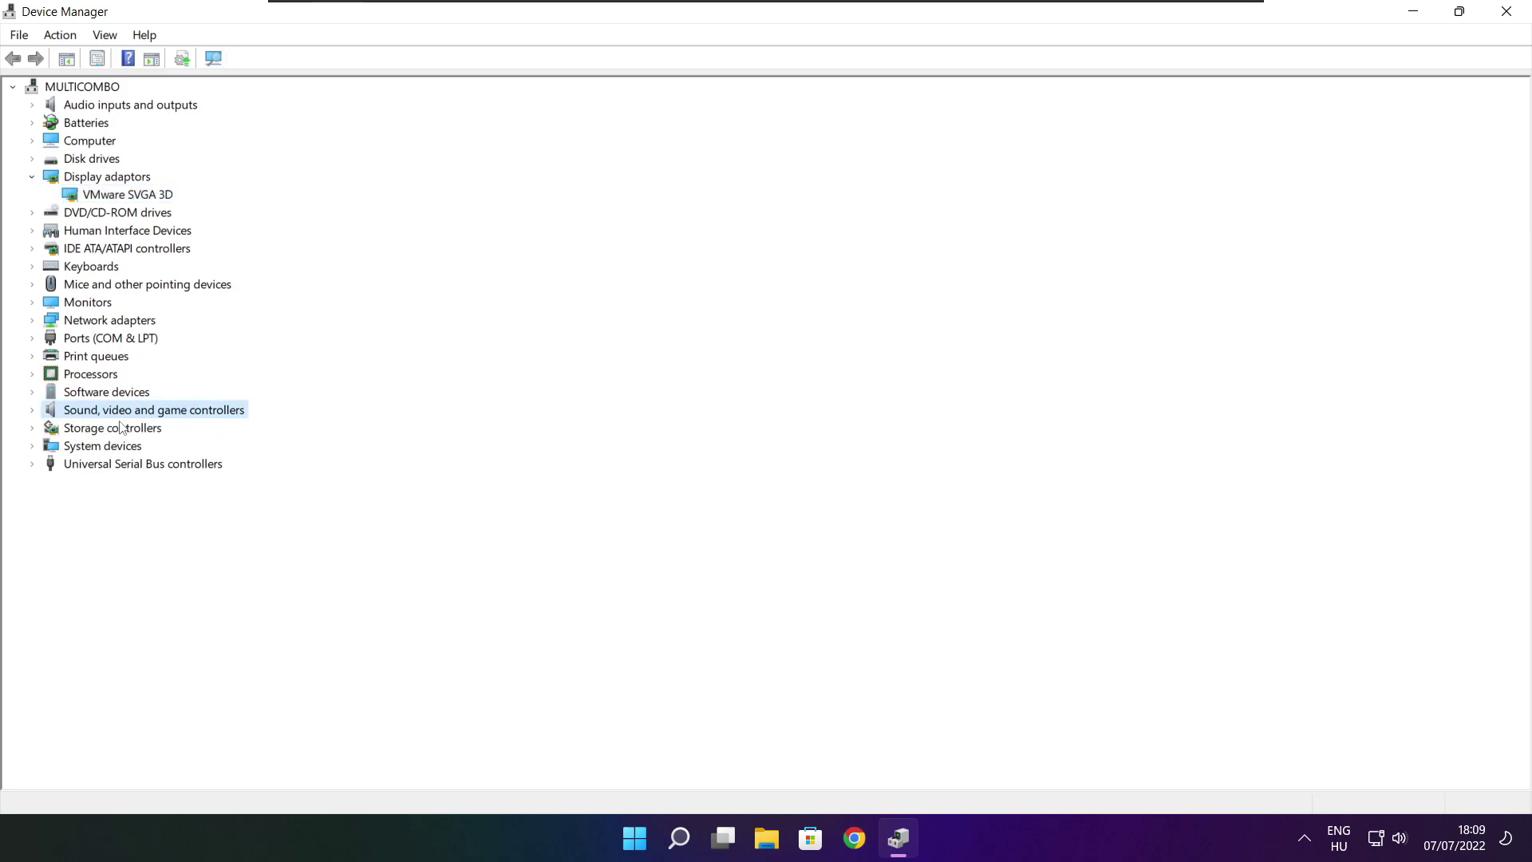
- Confirm the High Definition Audio Device driver is up to date, then close Device Manager
click(33, 412)
click(148, 430)
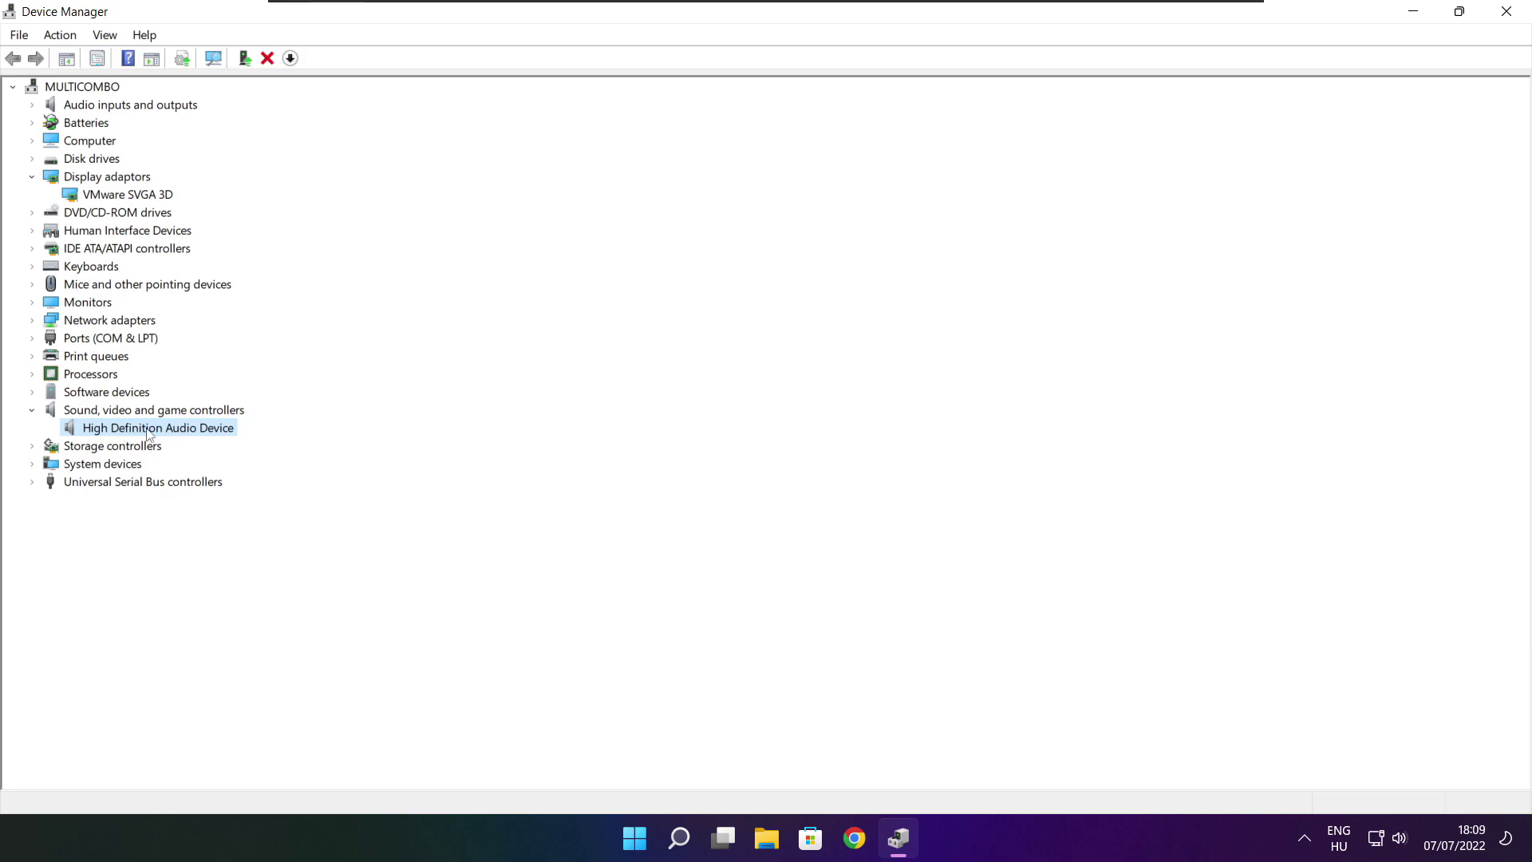
right_click(148, 431)
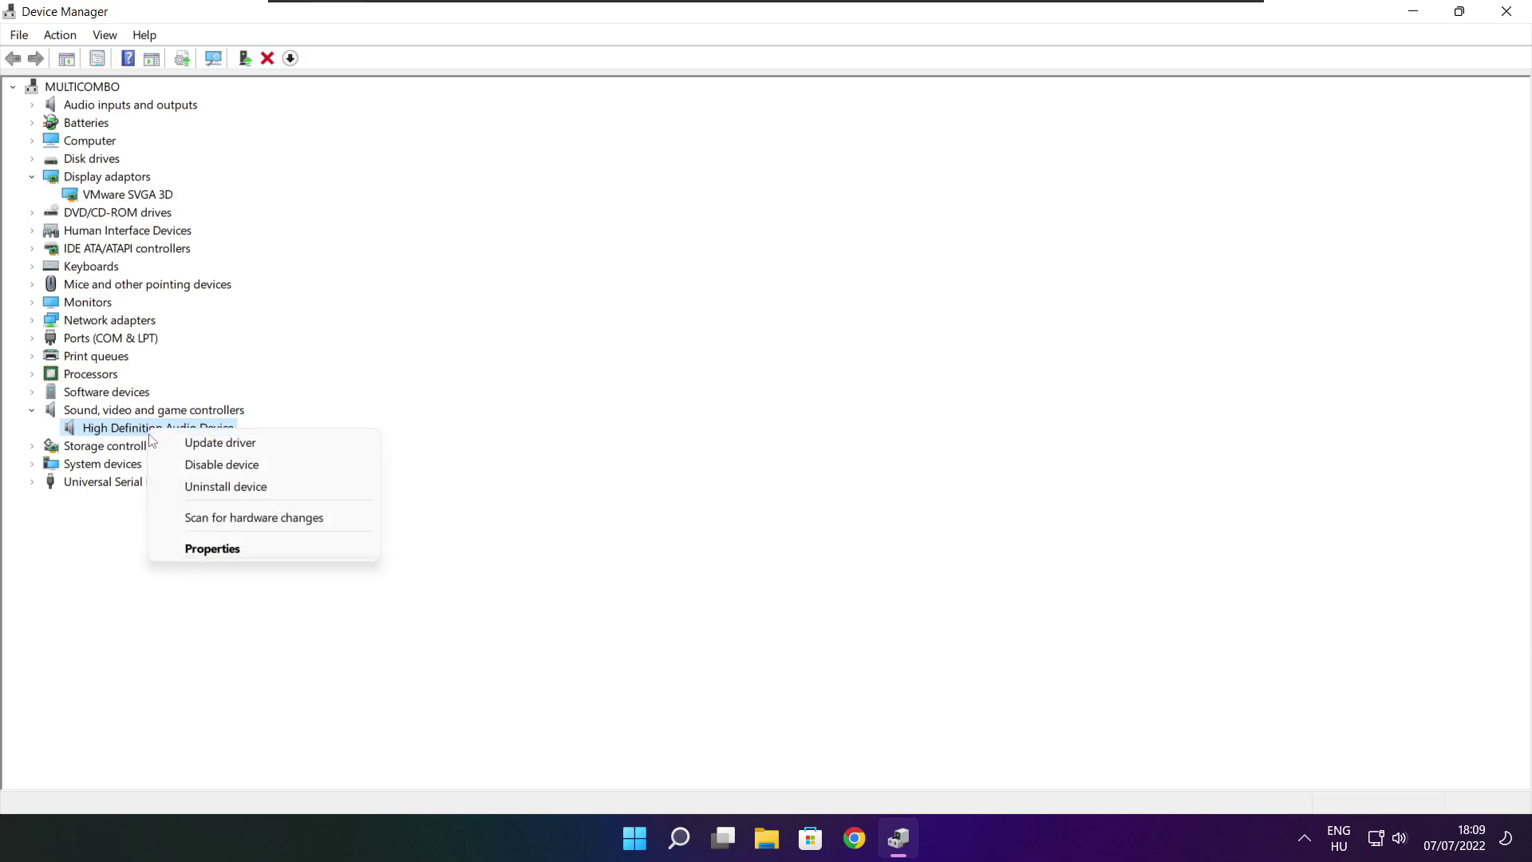
click(299, 449)
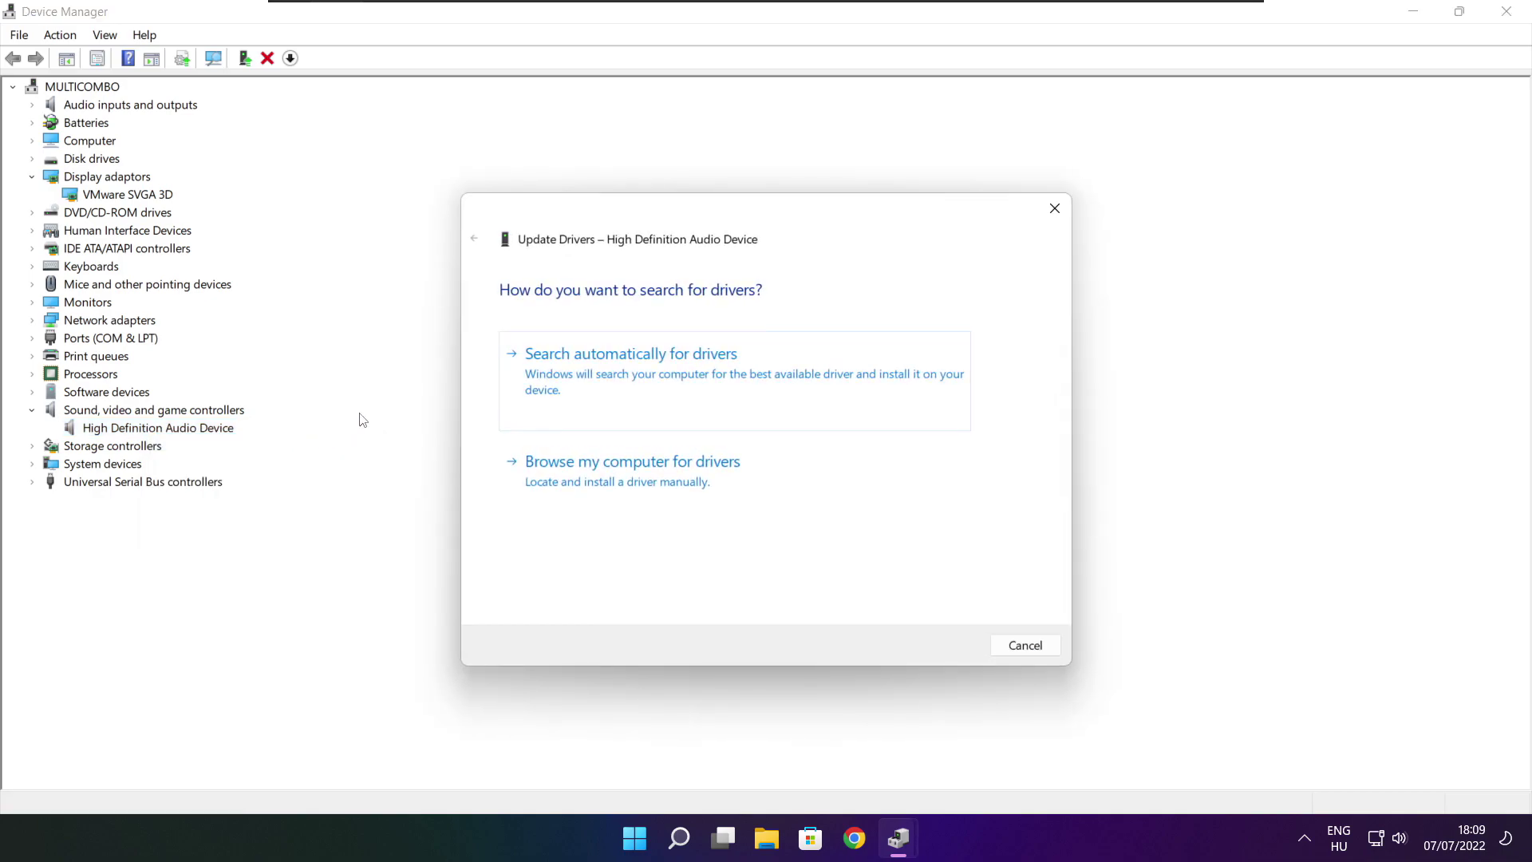
click(665, 380)
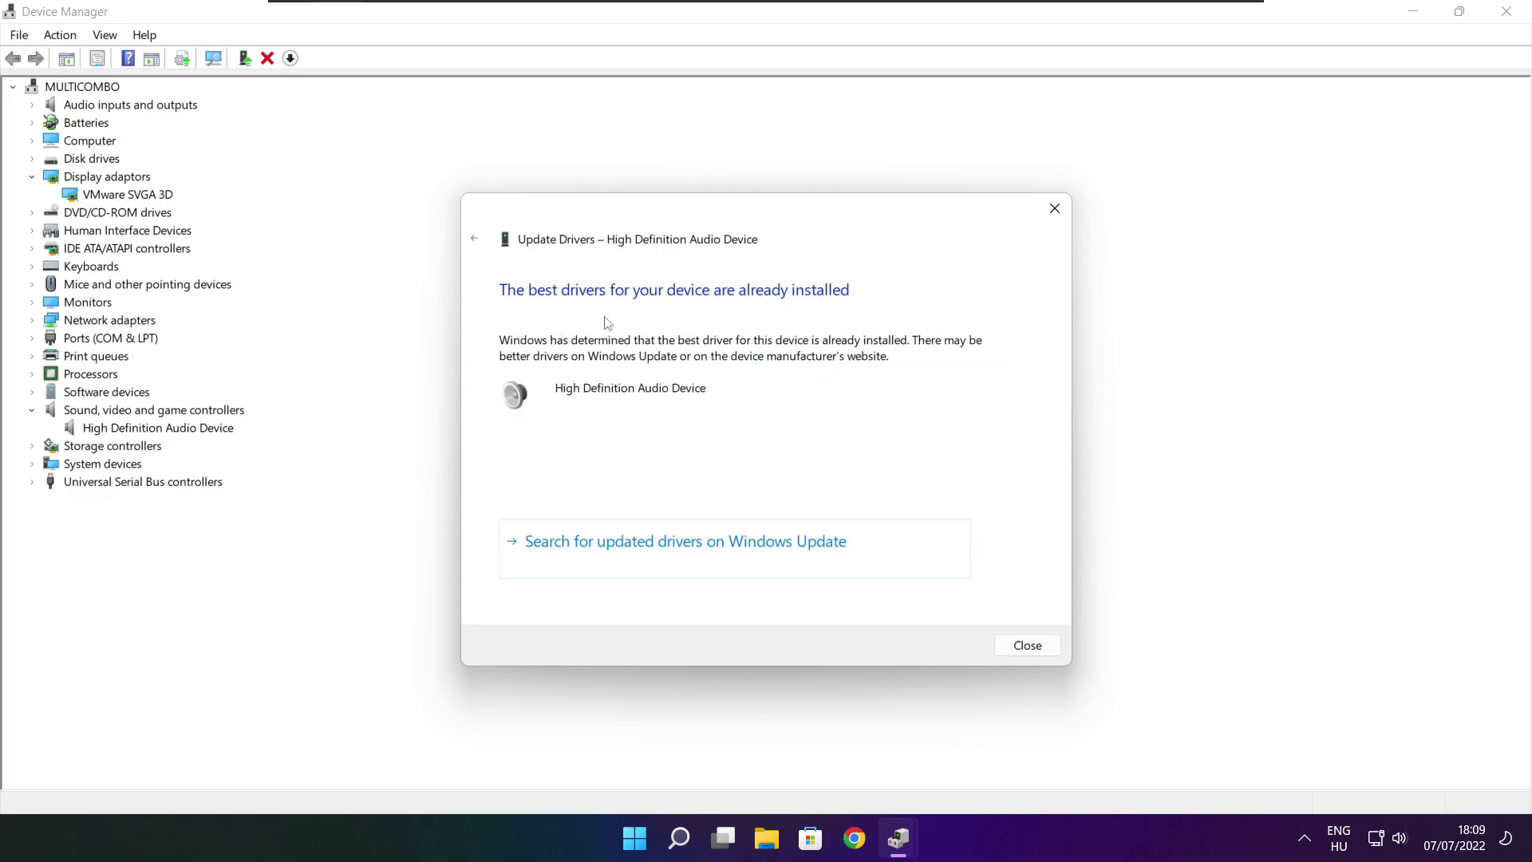
click(1029, 646)
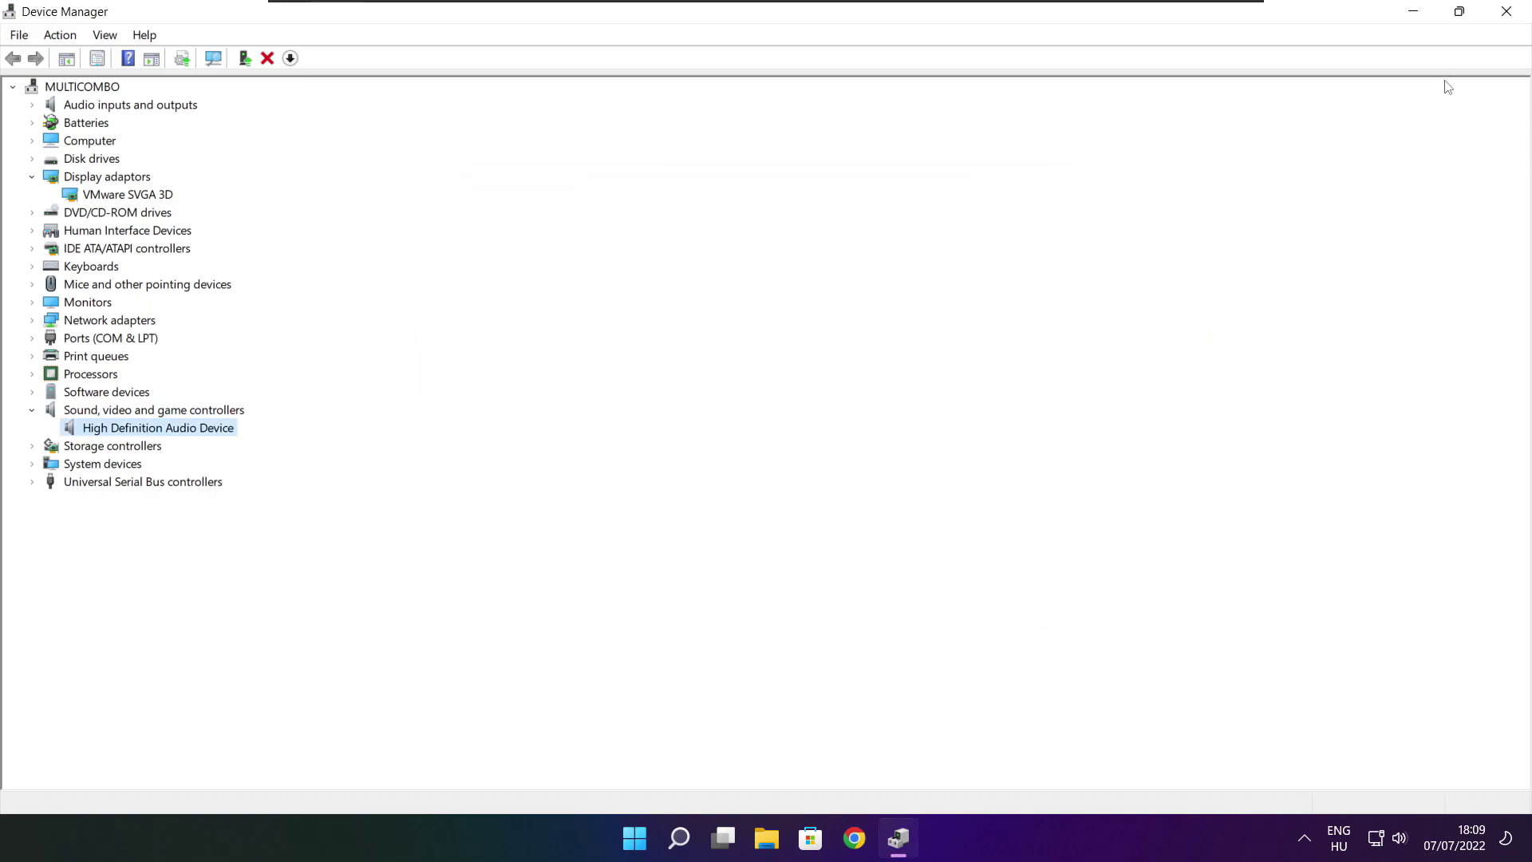
click(1510, 16)
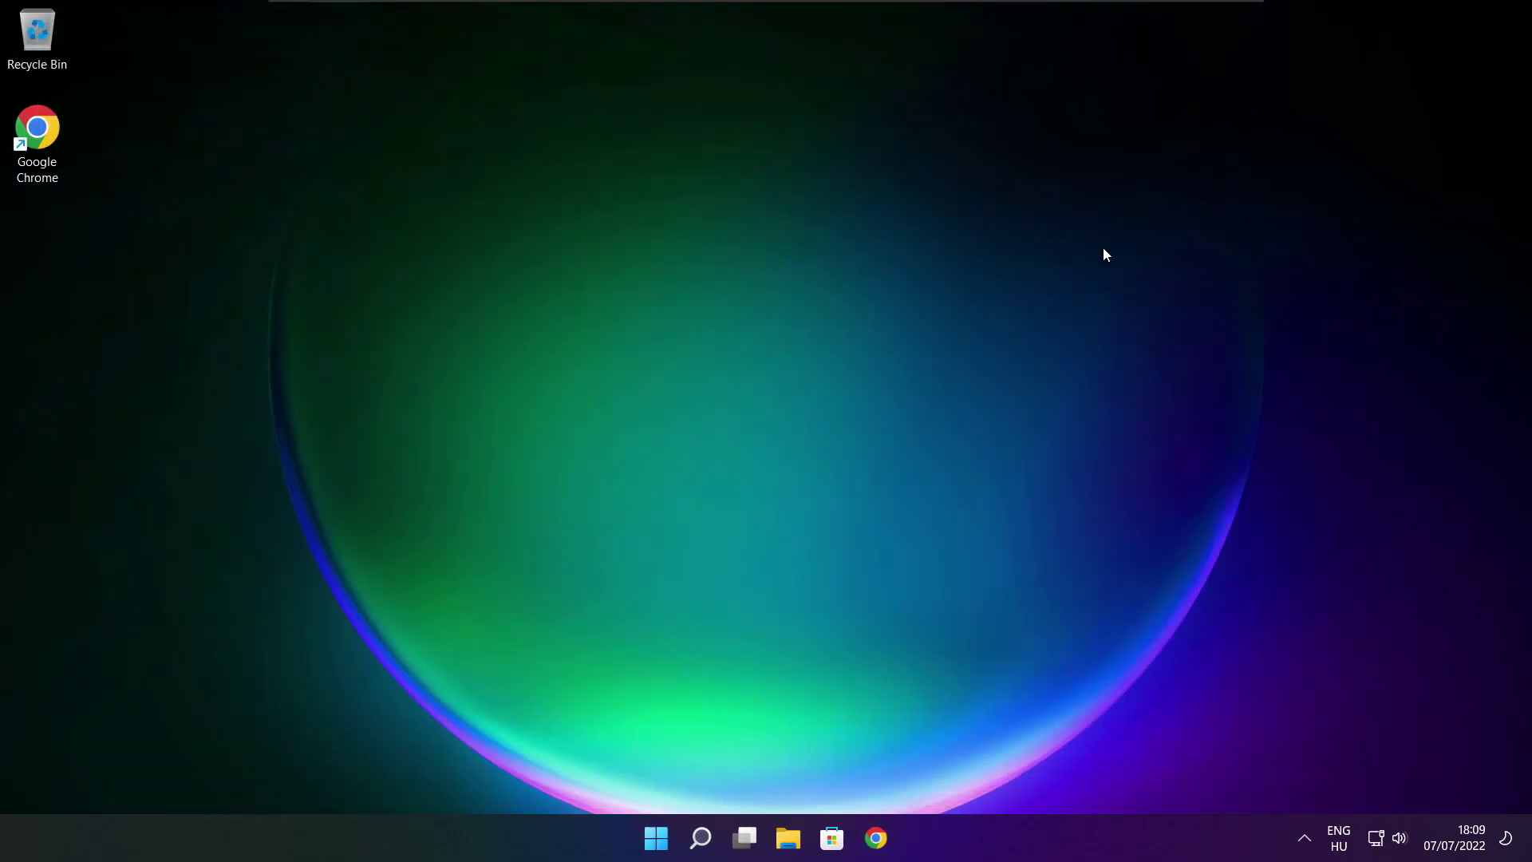
- Find 'edit power plan', make High performance the active power plan, and close the window
click(702, 840)
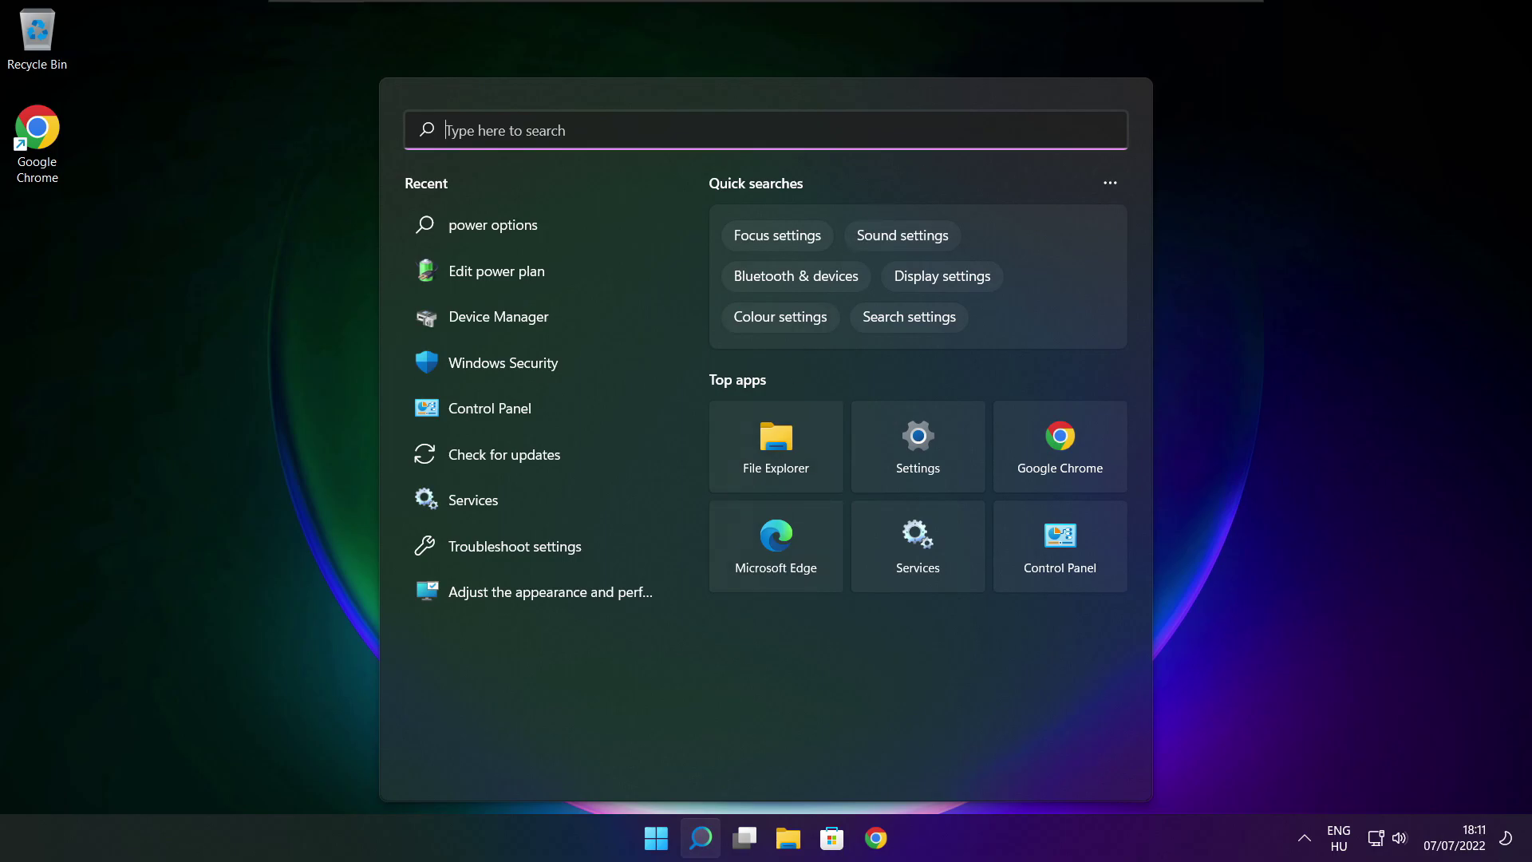
text(edit)
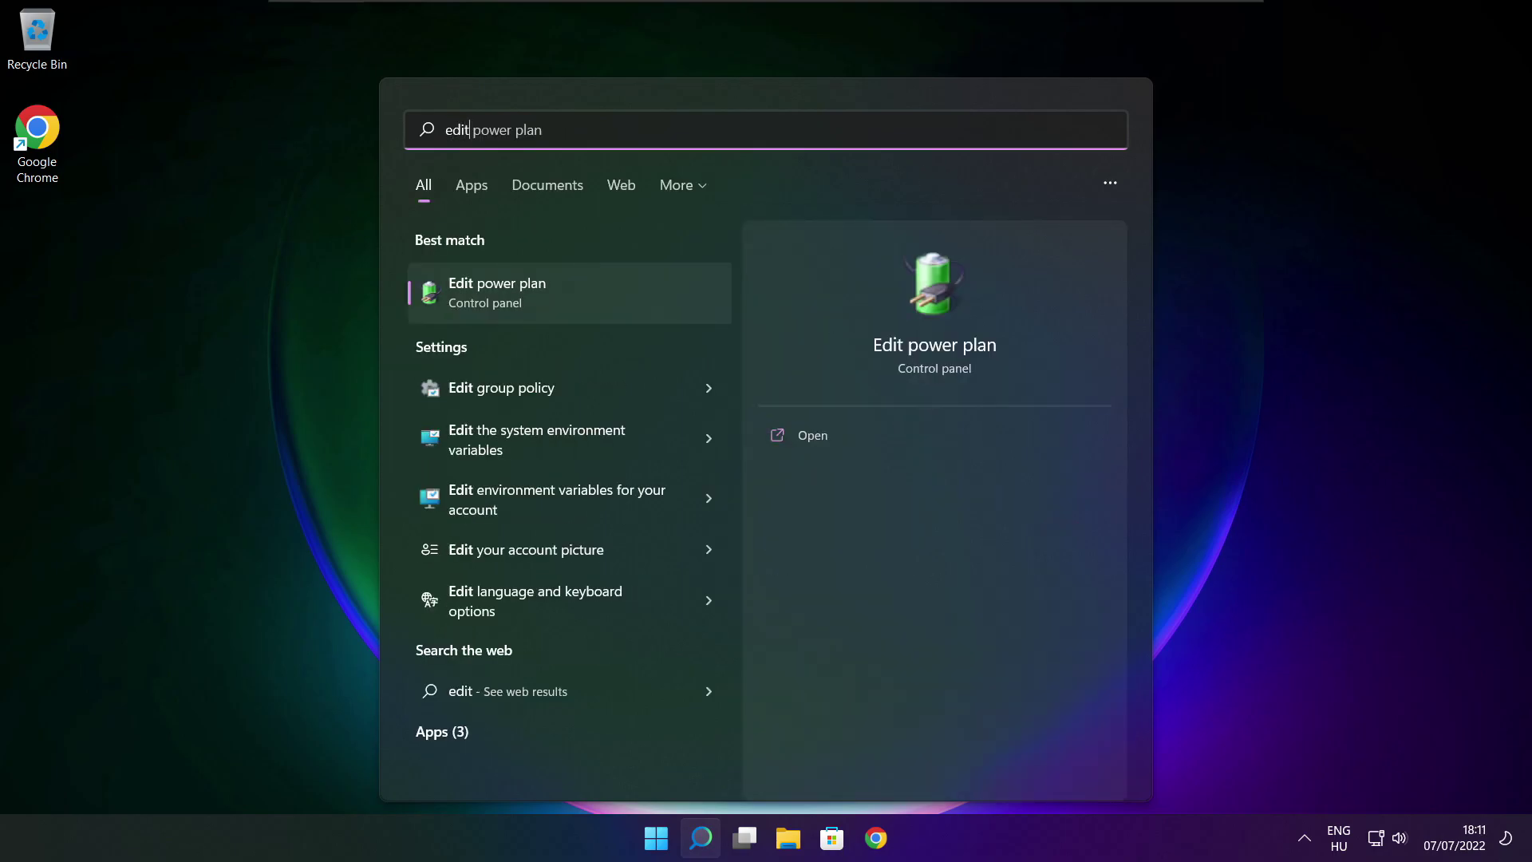
text( power plan)
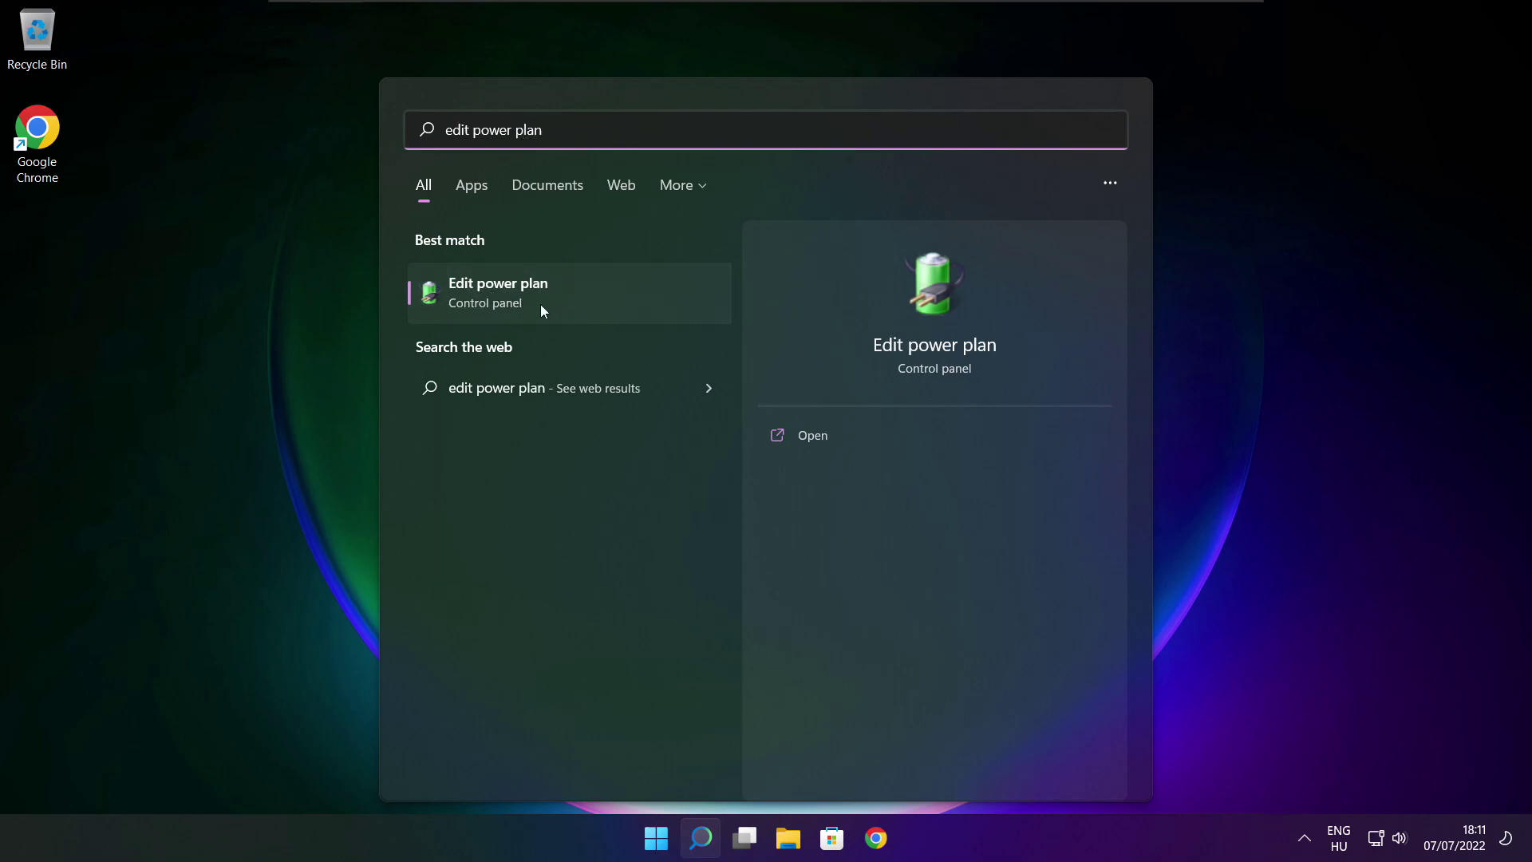
click(605, 297)
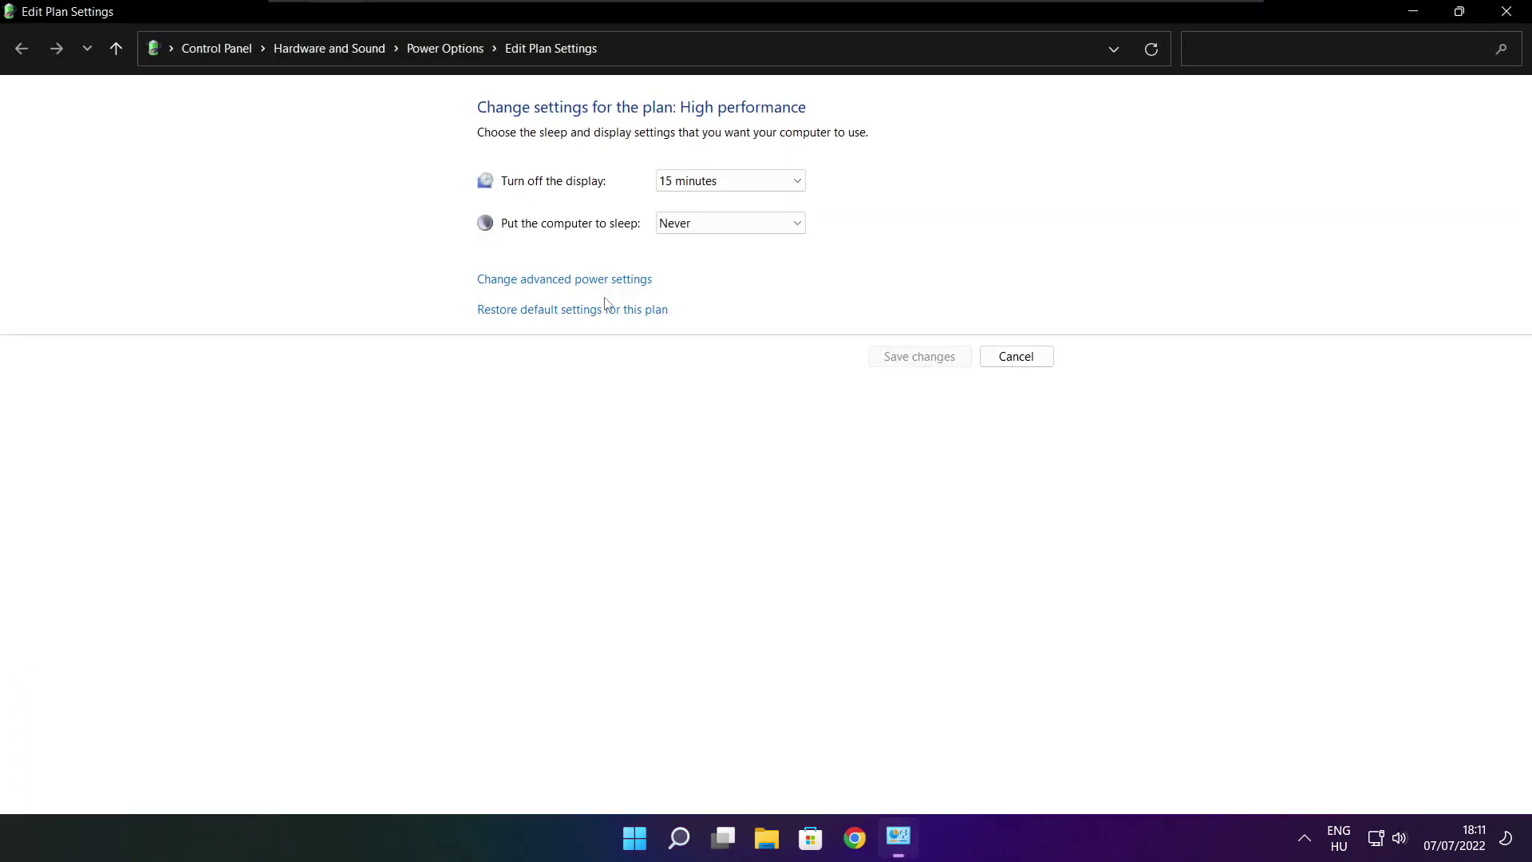
click(454, 57)
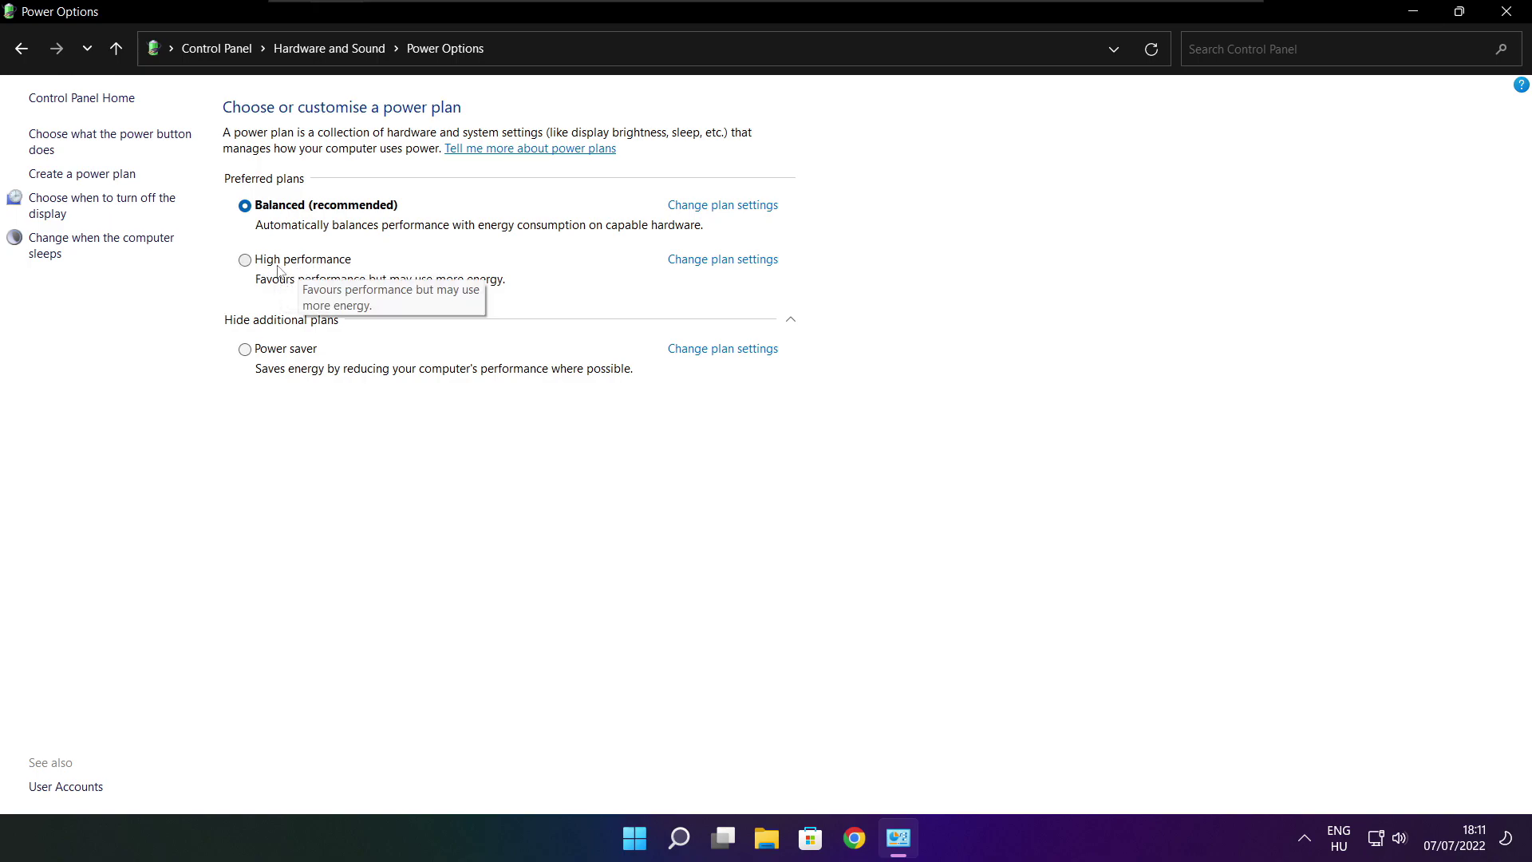
click(319, 263)
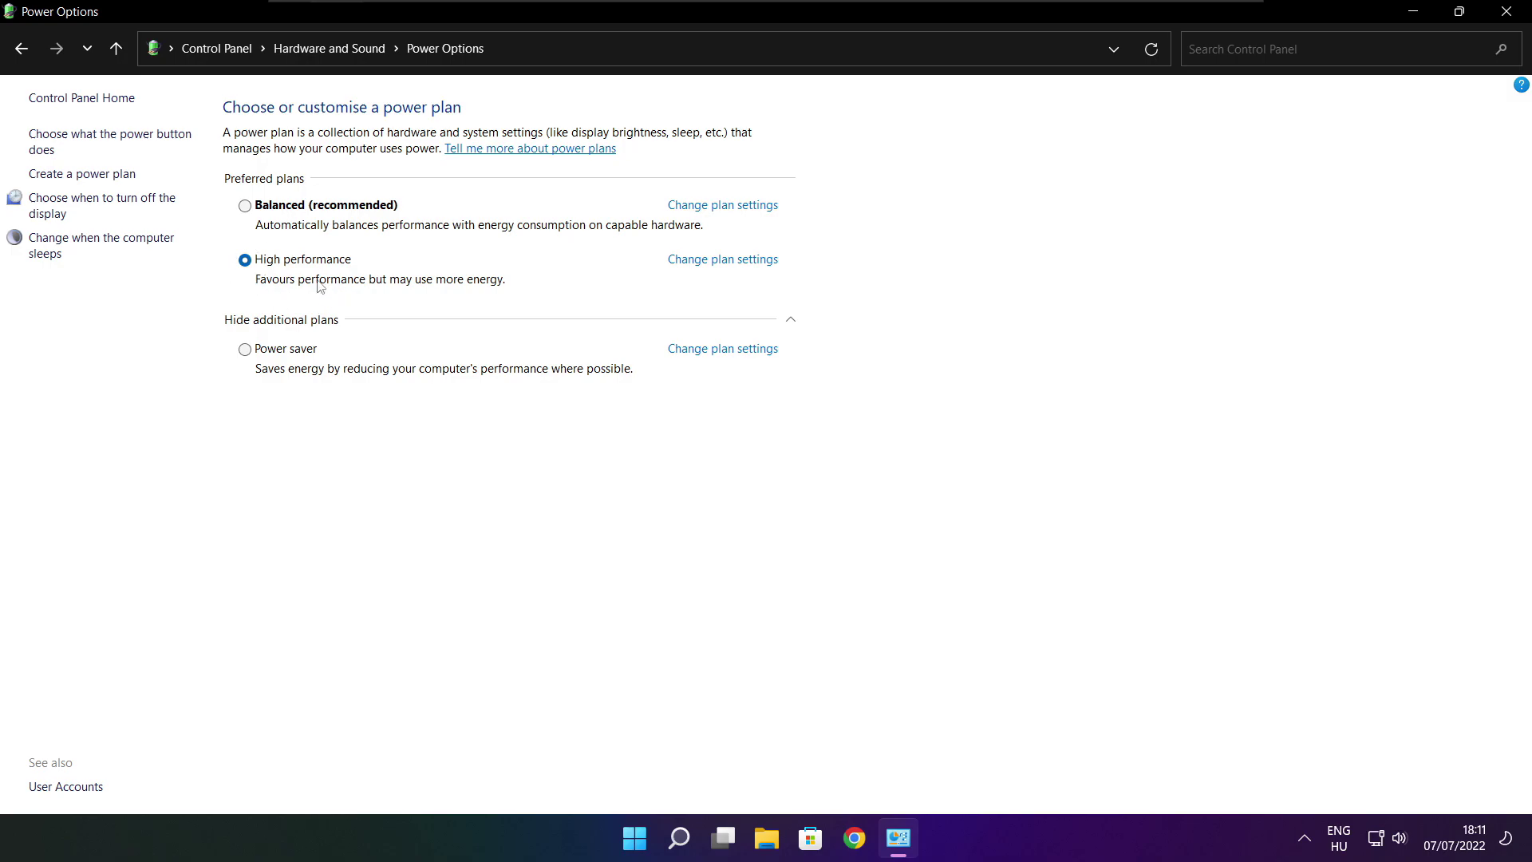
click(1510, 11)
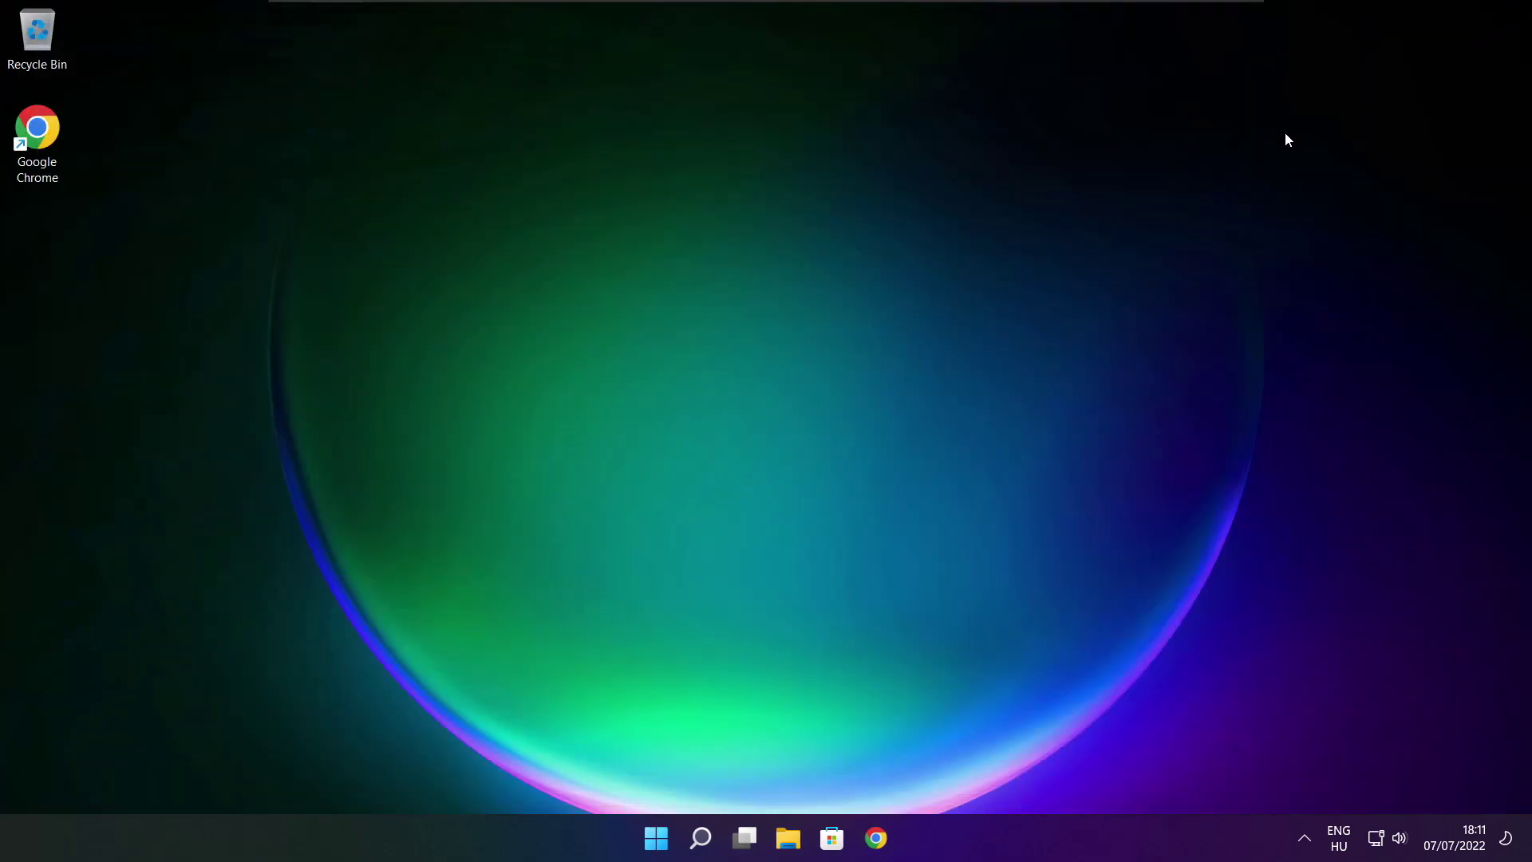
- Search 'game mode' and open the Gaming › Game Mode settings page showing Game Mode On
mouse_move(706, 850)
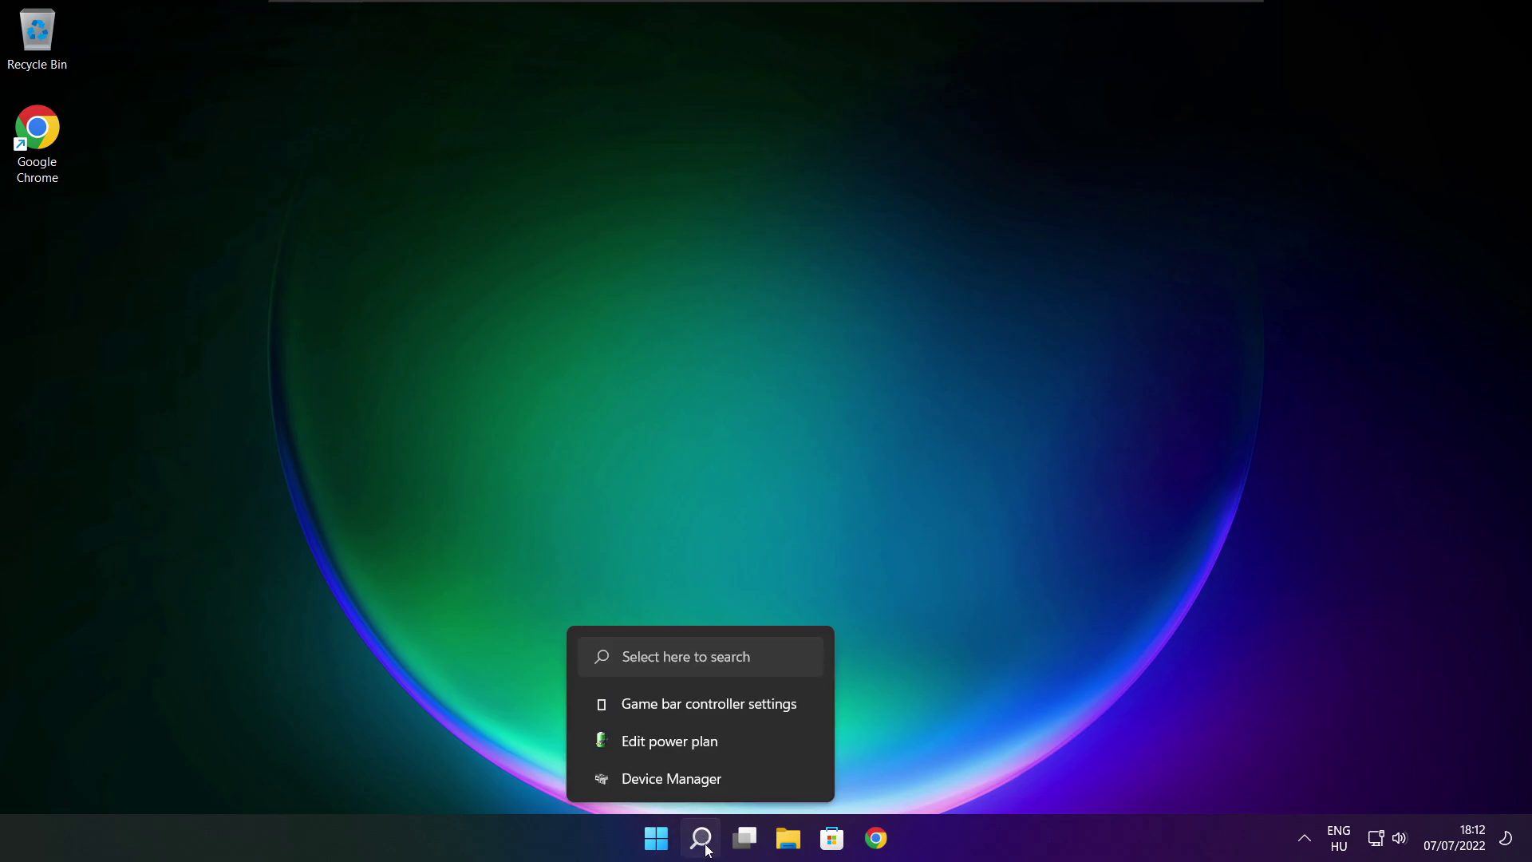
click(717, 655)
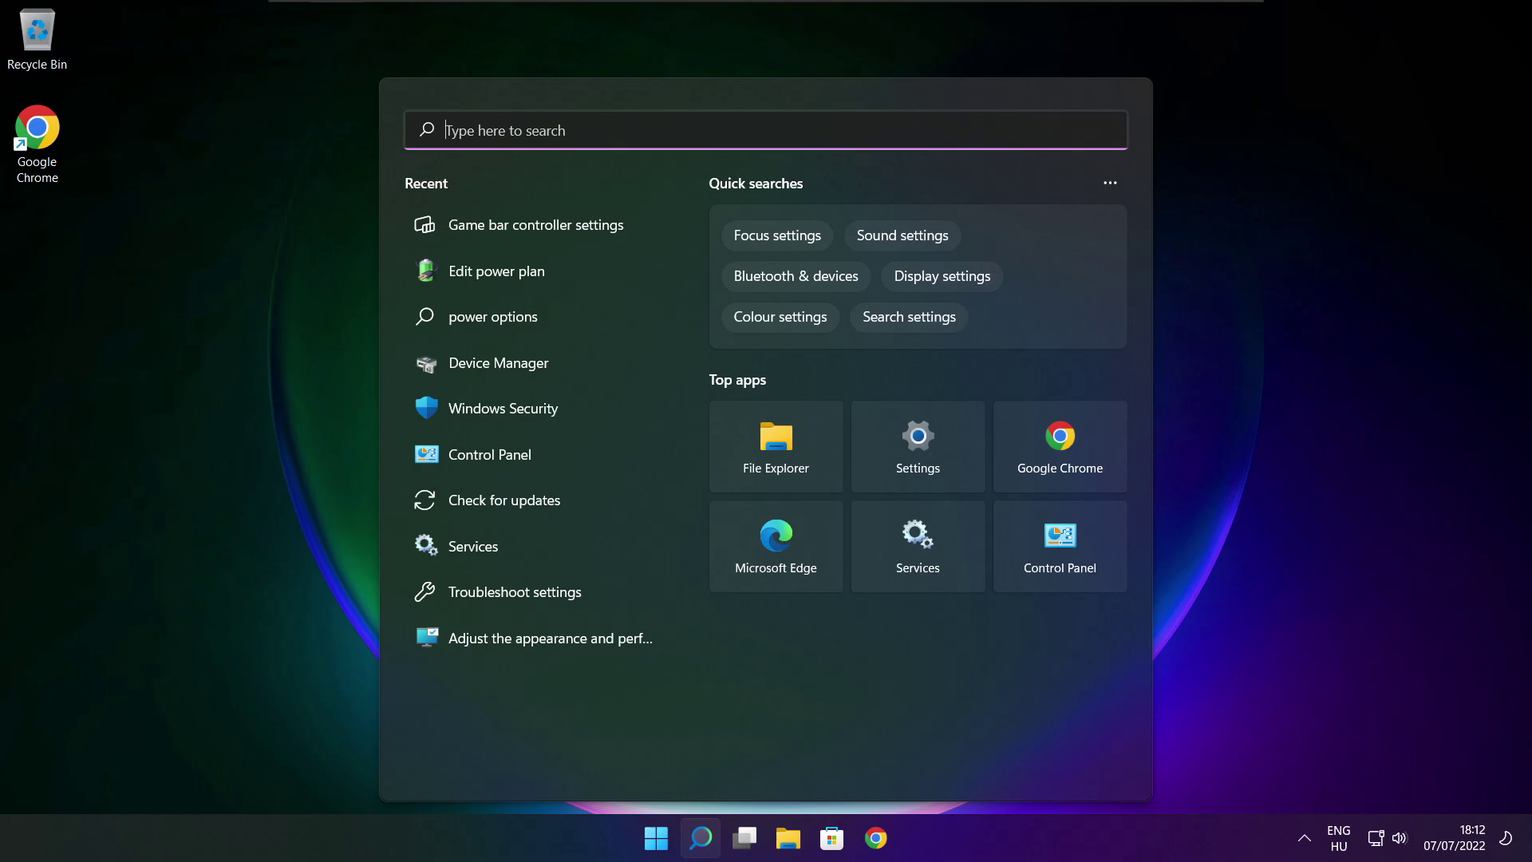
text(game mo)
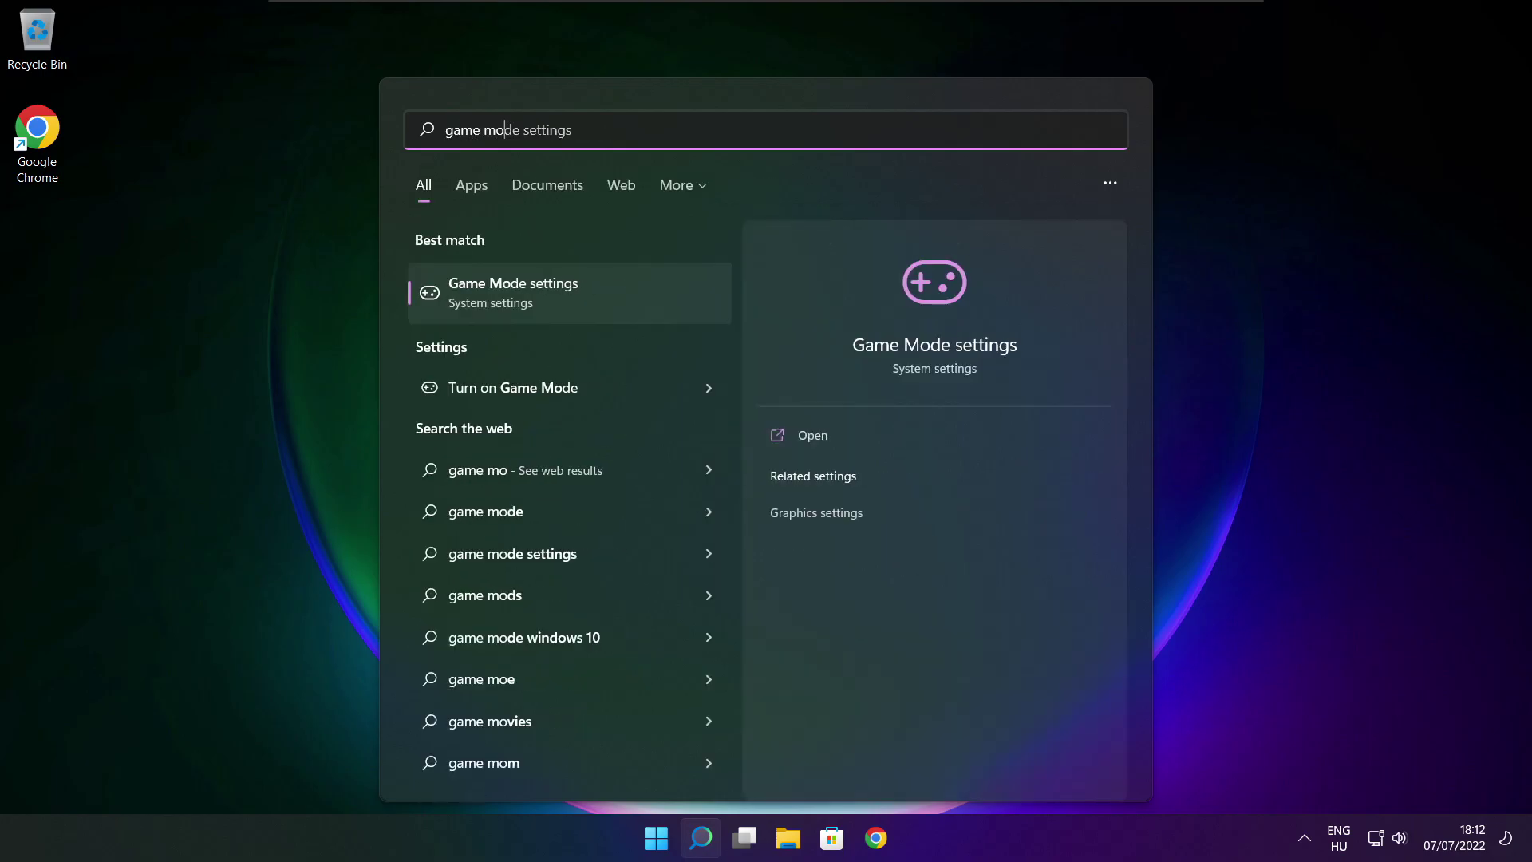
text(de)
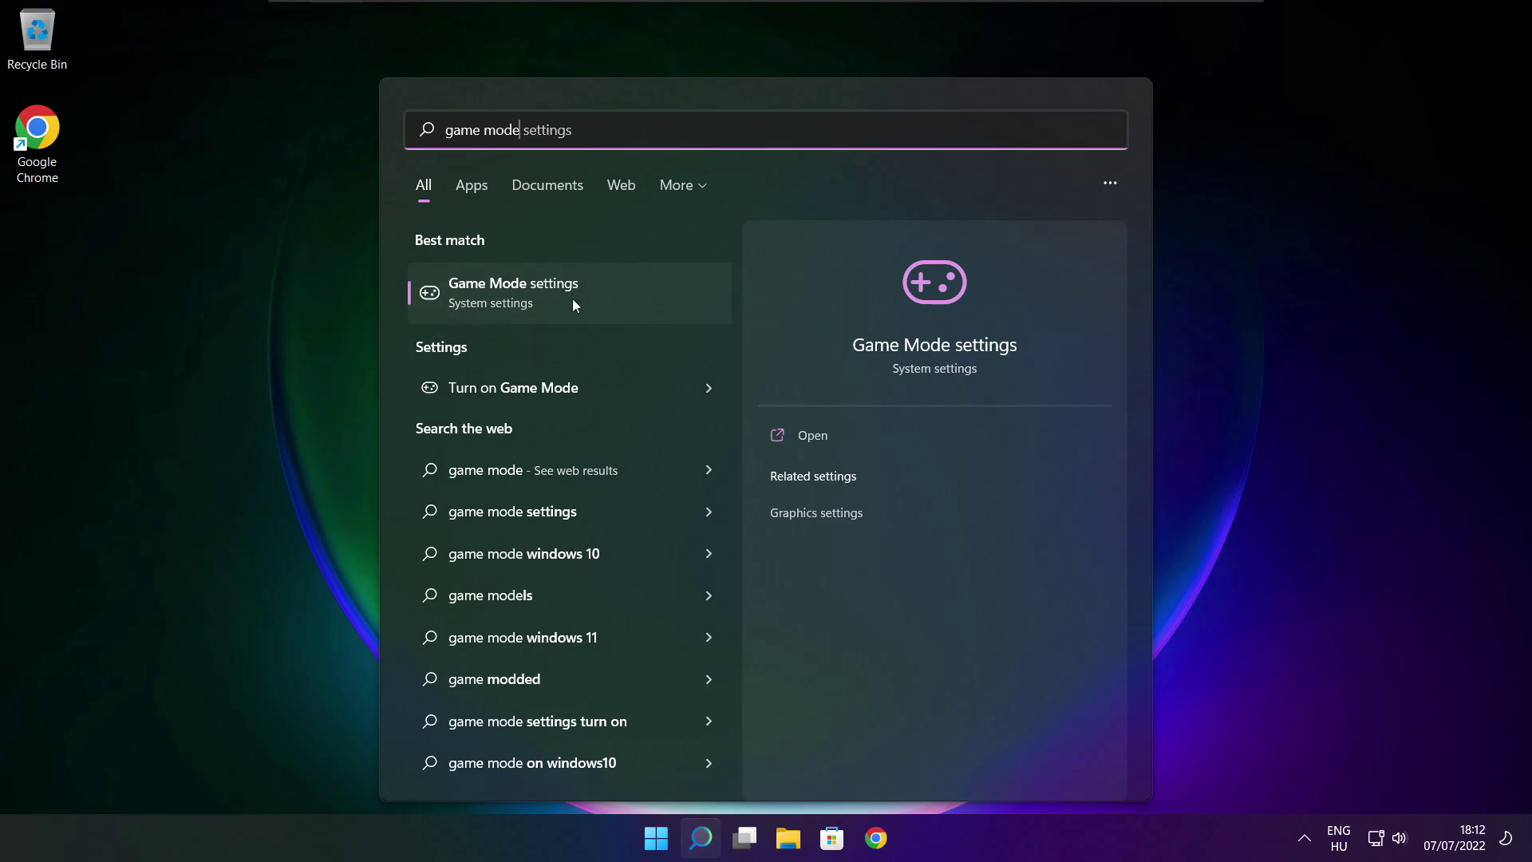
click(608, 297)
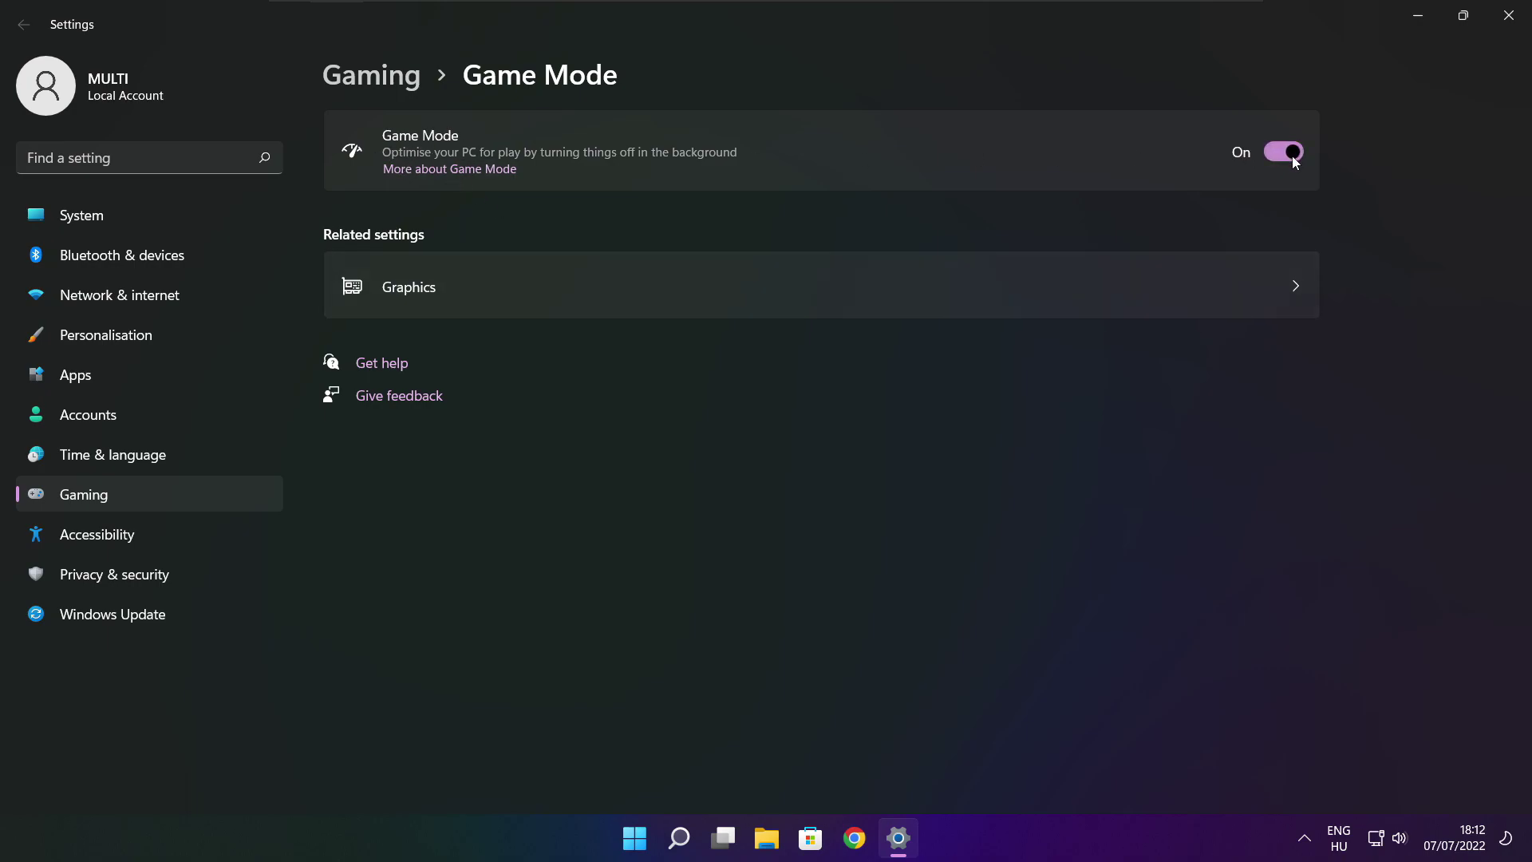
- Confirm the Xbox Game Bar controller-button option is Off, then close Settings
click(379, 86)
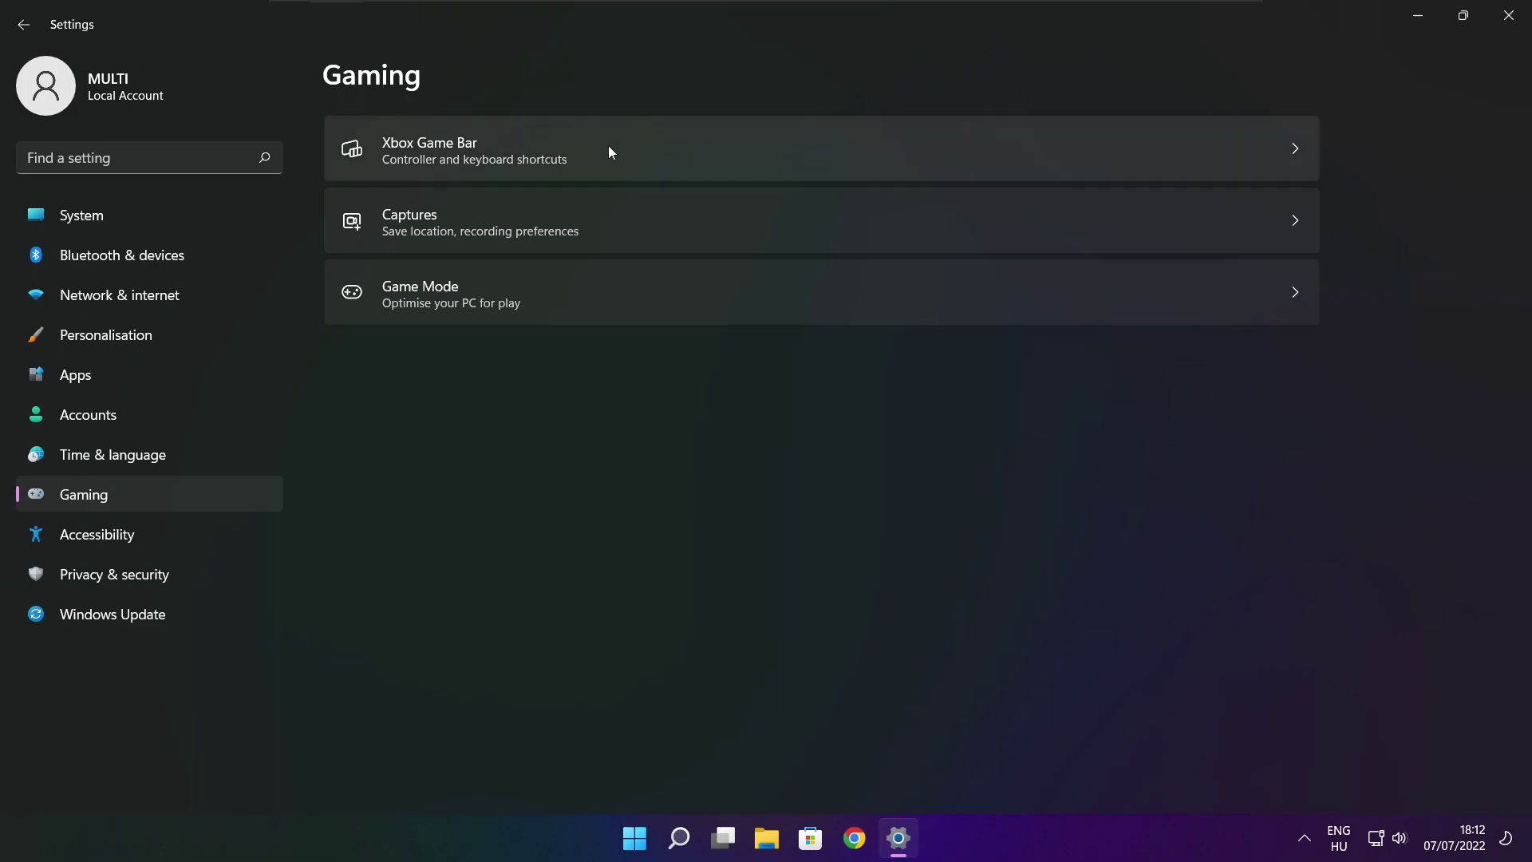
click(624, 163)
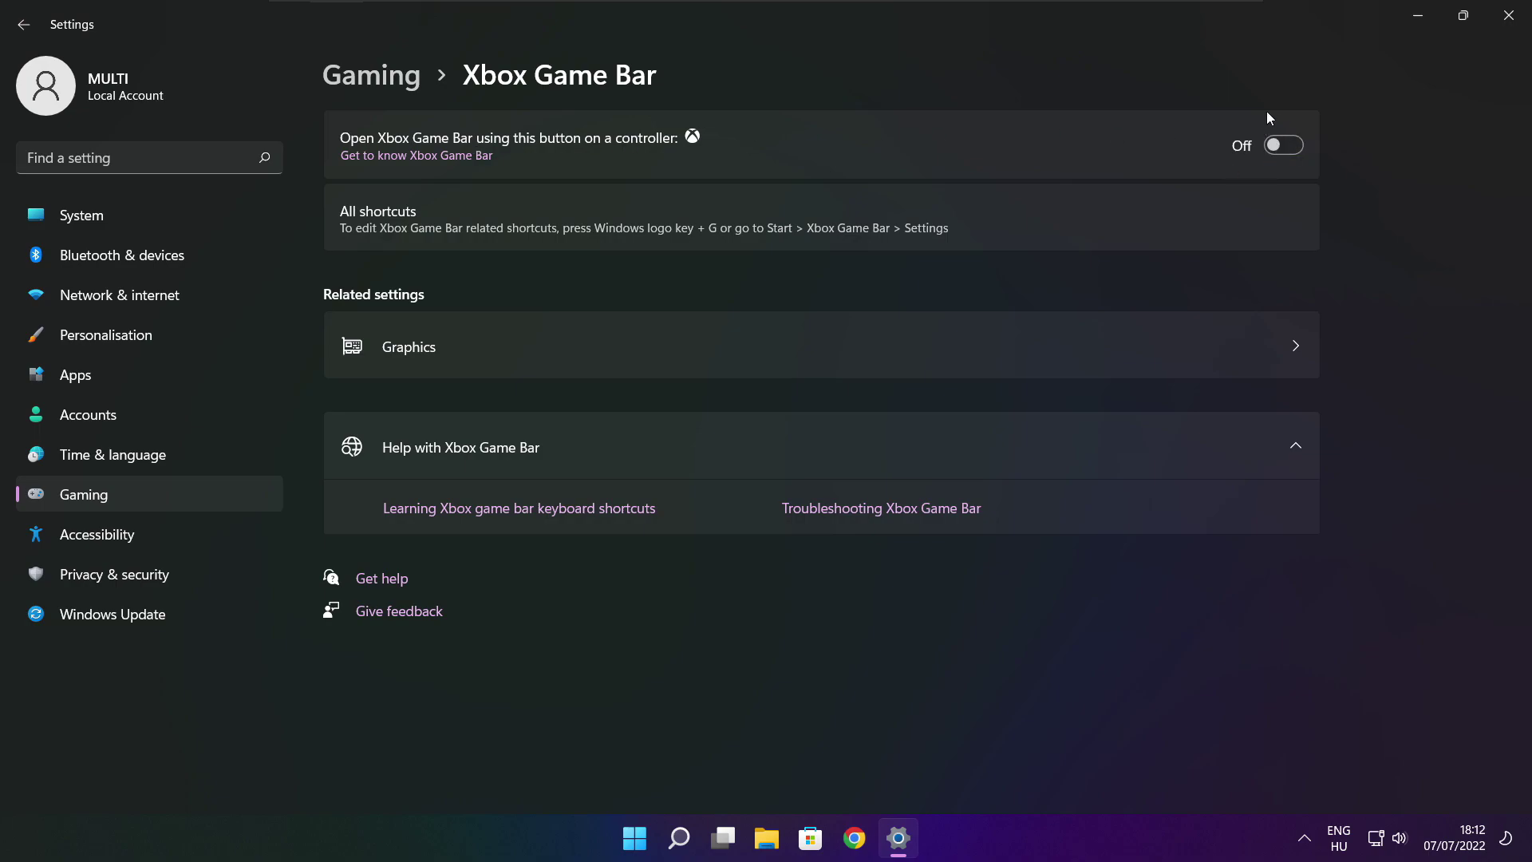
click(1508, 24)
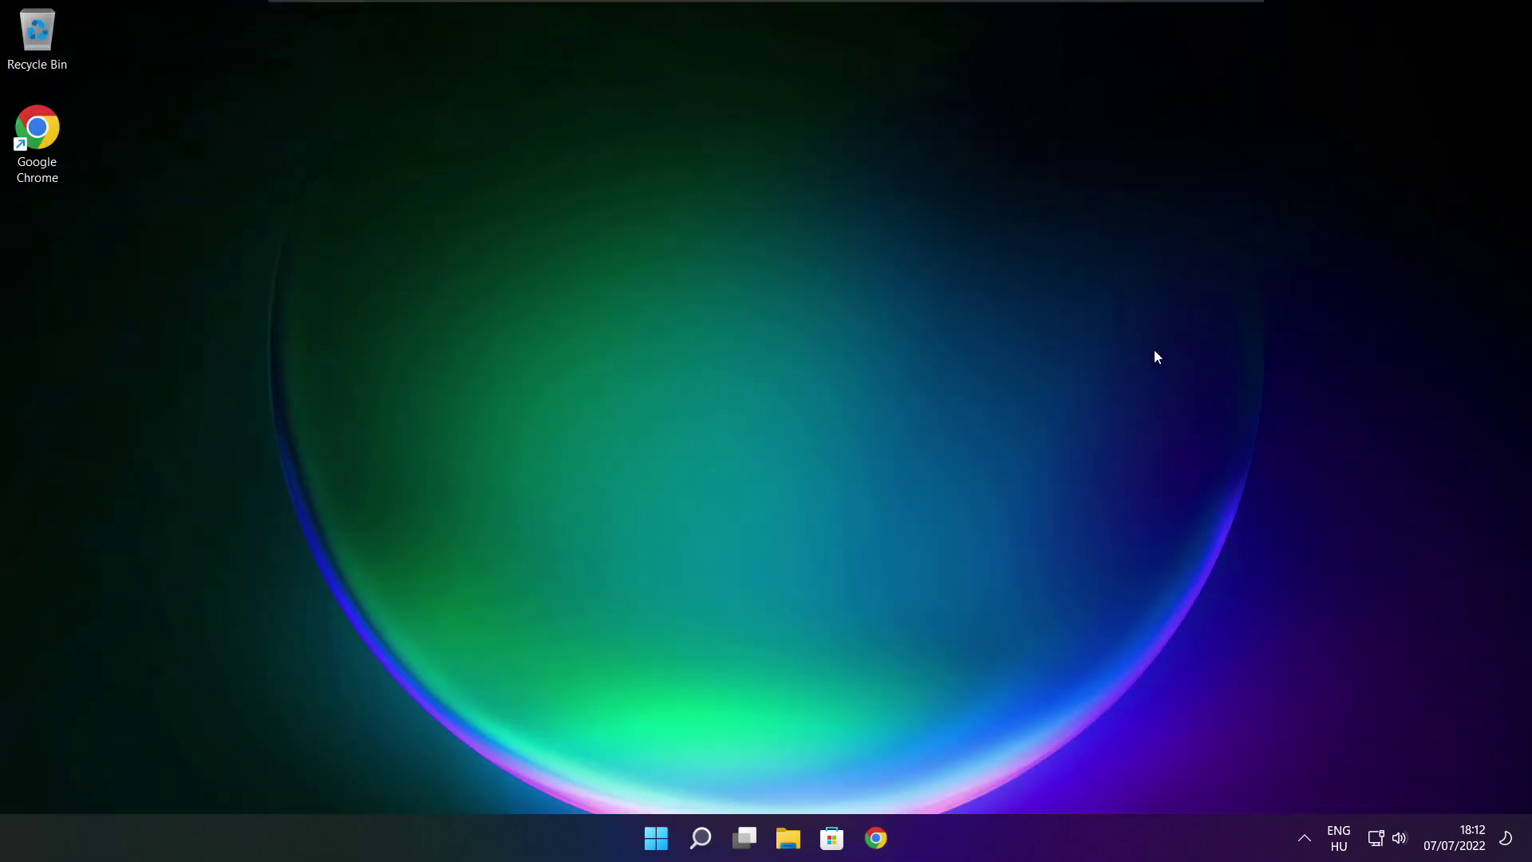
- Launch Task Manager from the Start button's quick-link menu
right_click(661, 840)
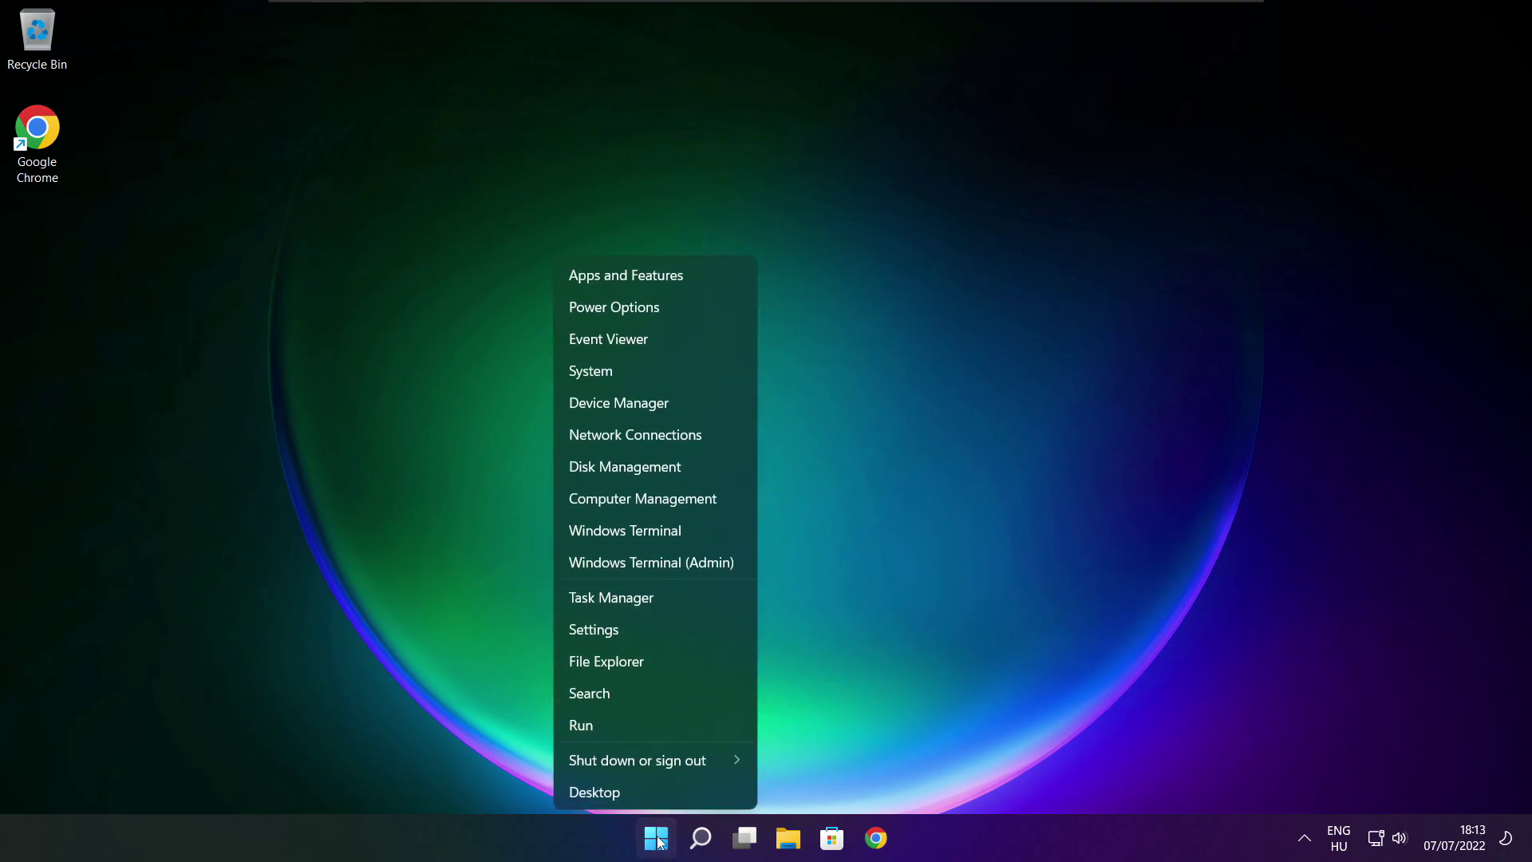
click(659, 598)
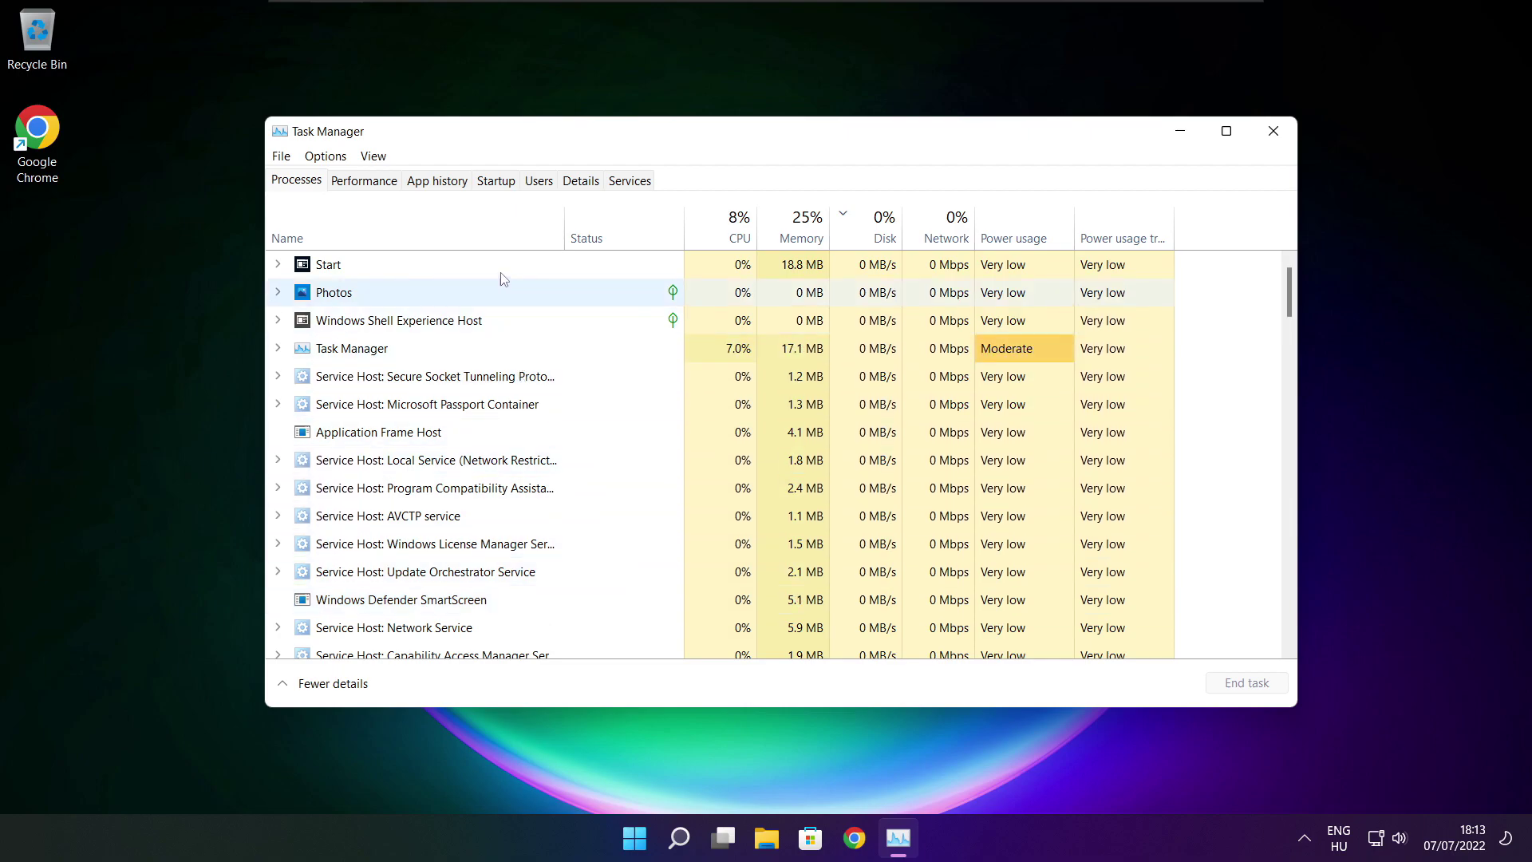
- Disable Cortana, Microsoft Edge, Microsoft Teams and Terminal as startup apps, then close Task Manager
click(501, 187)
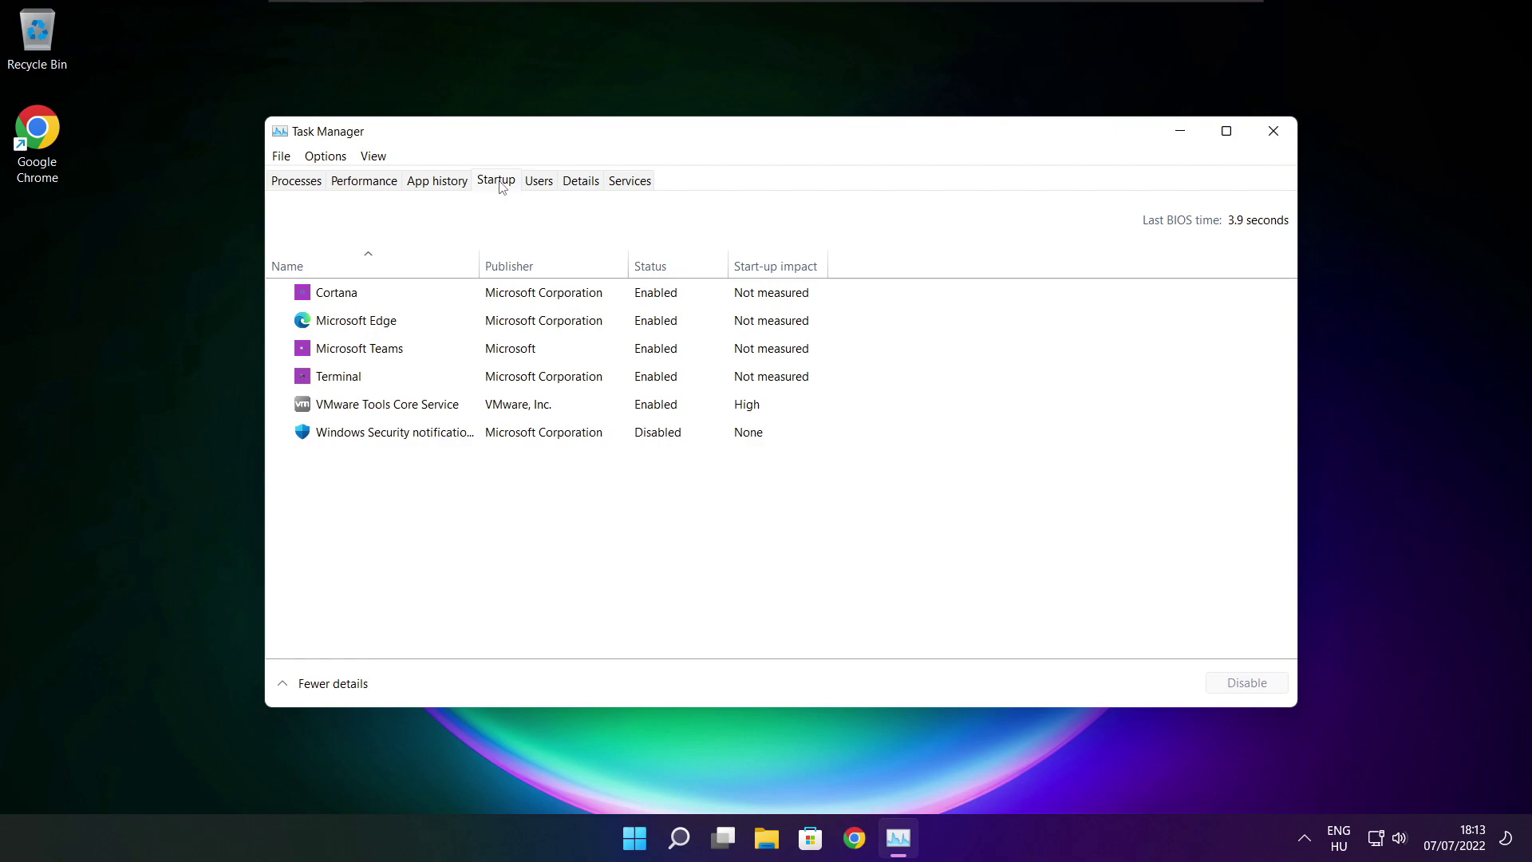
click(563, 302)
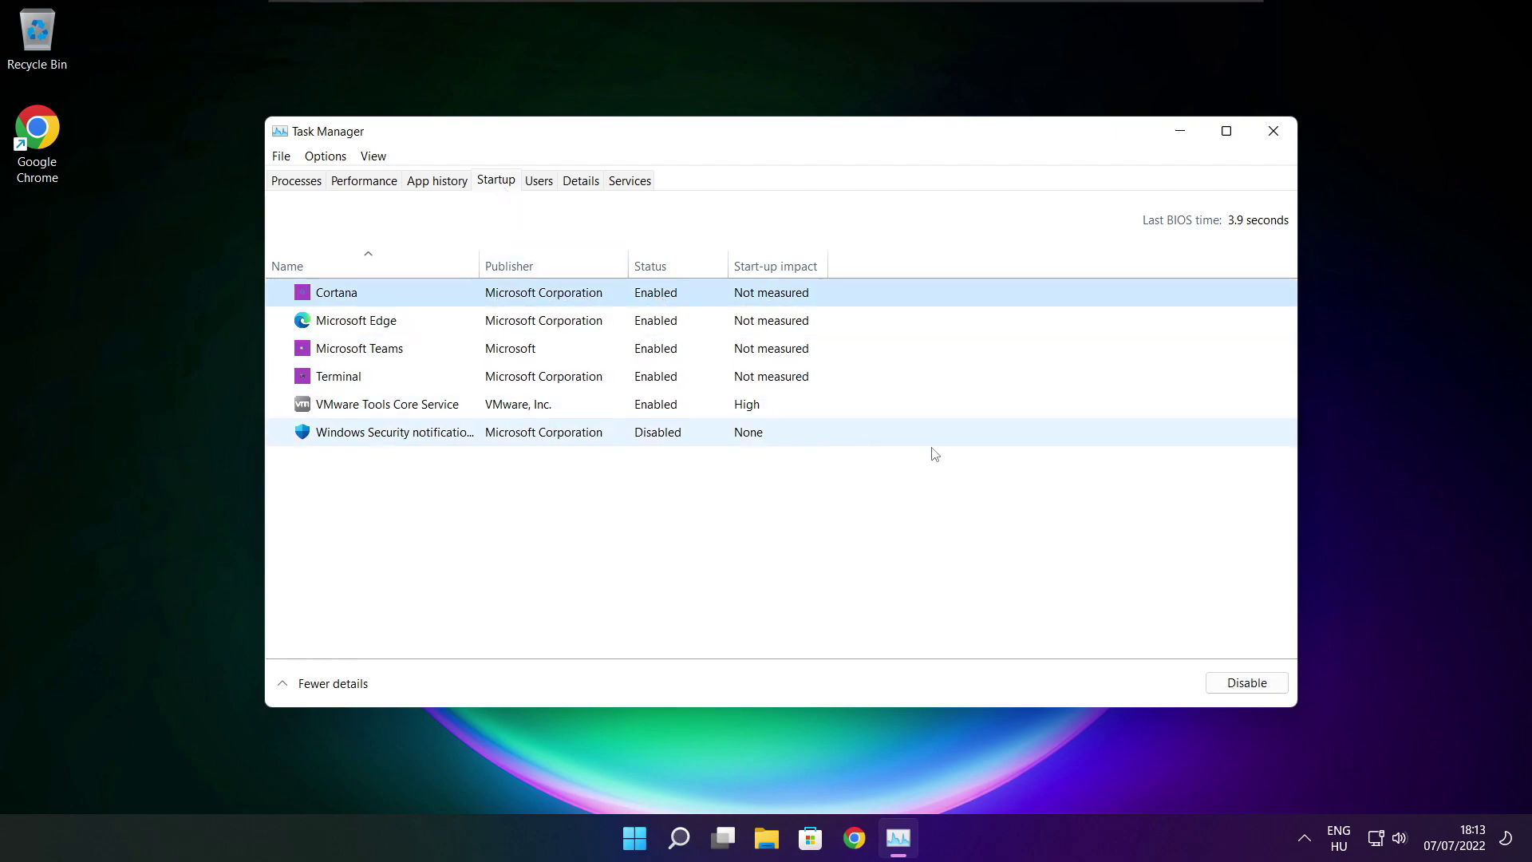
click(1247, 691)
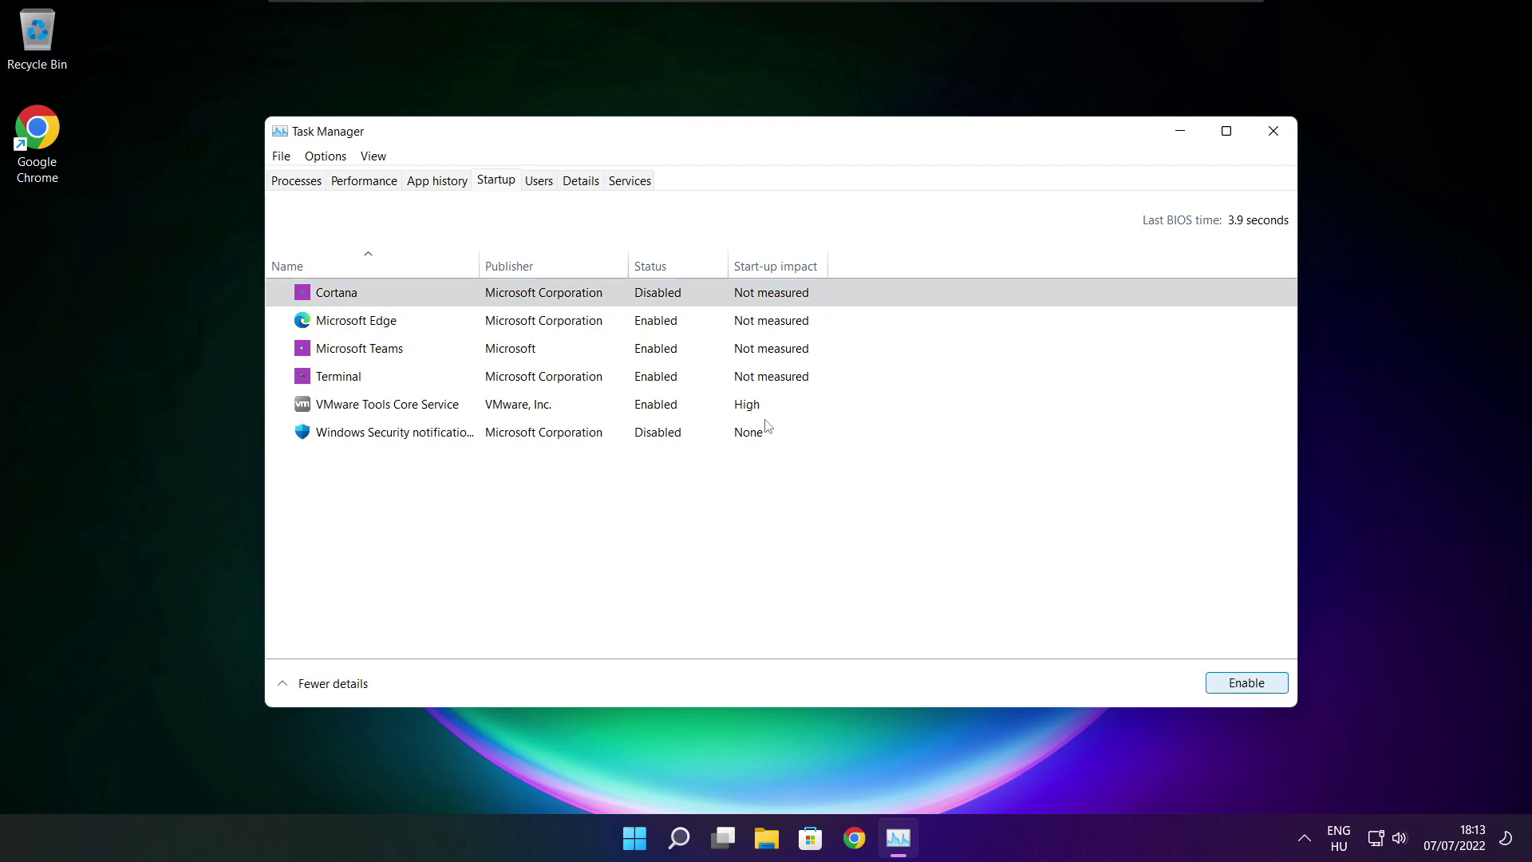
click(472, 327)
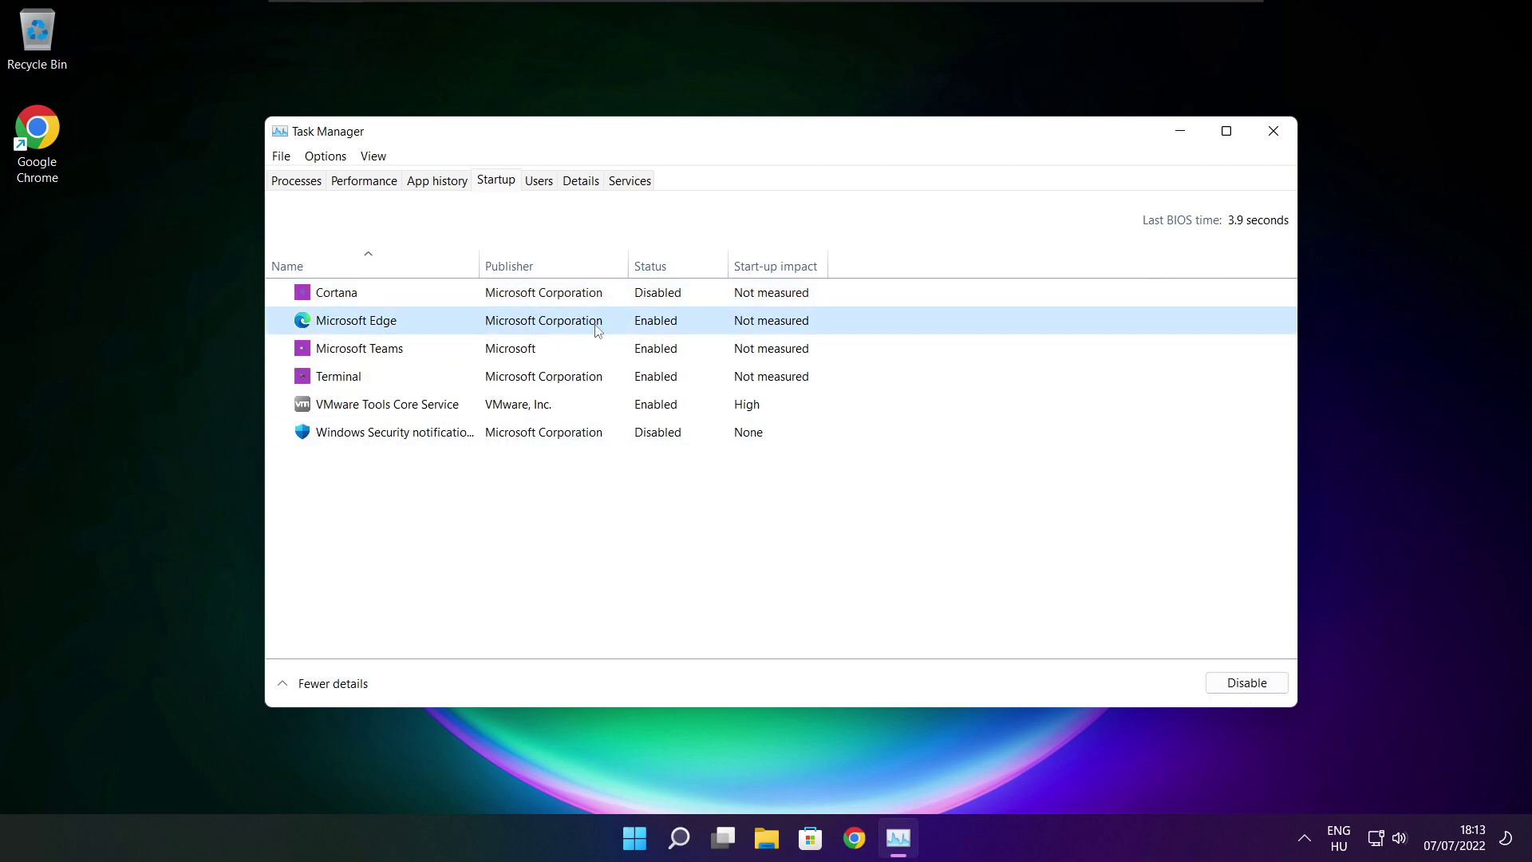
click(1248, 682)
click(677, 352)
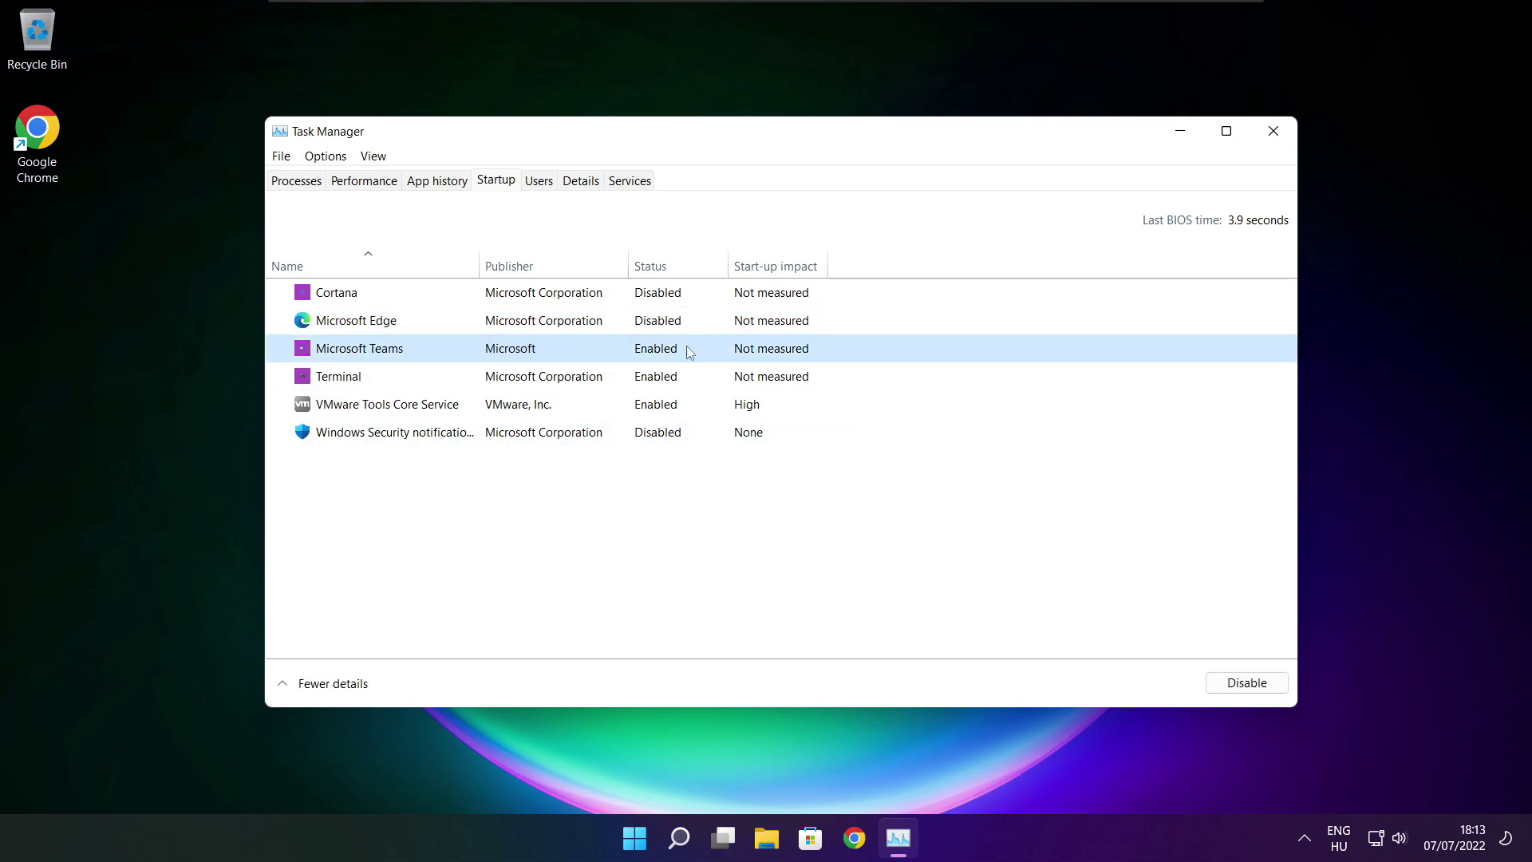
click(1246, 682)
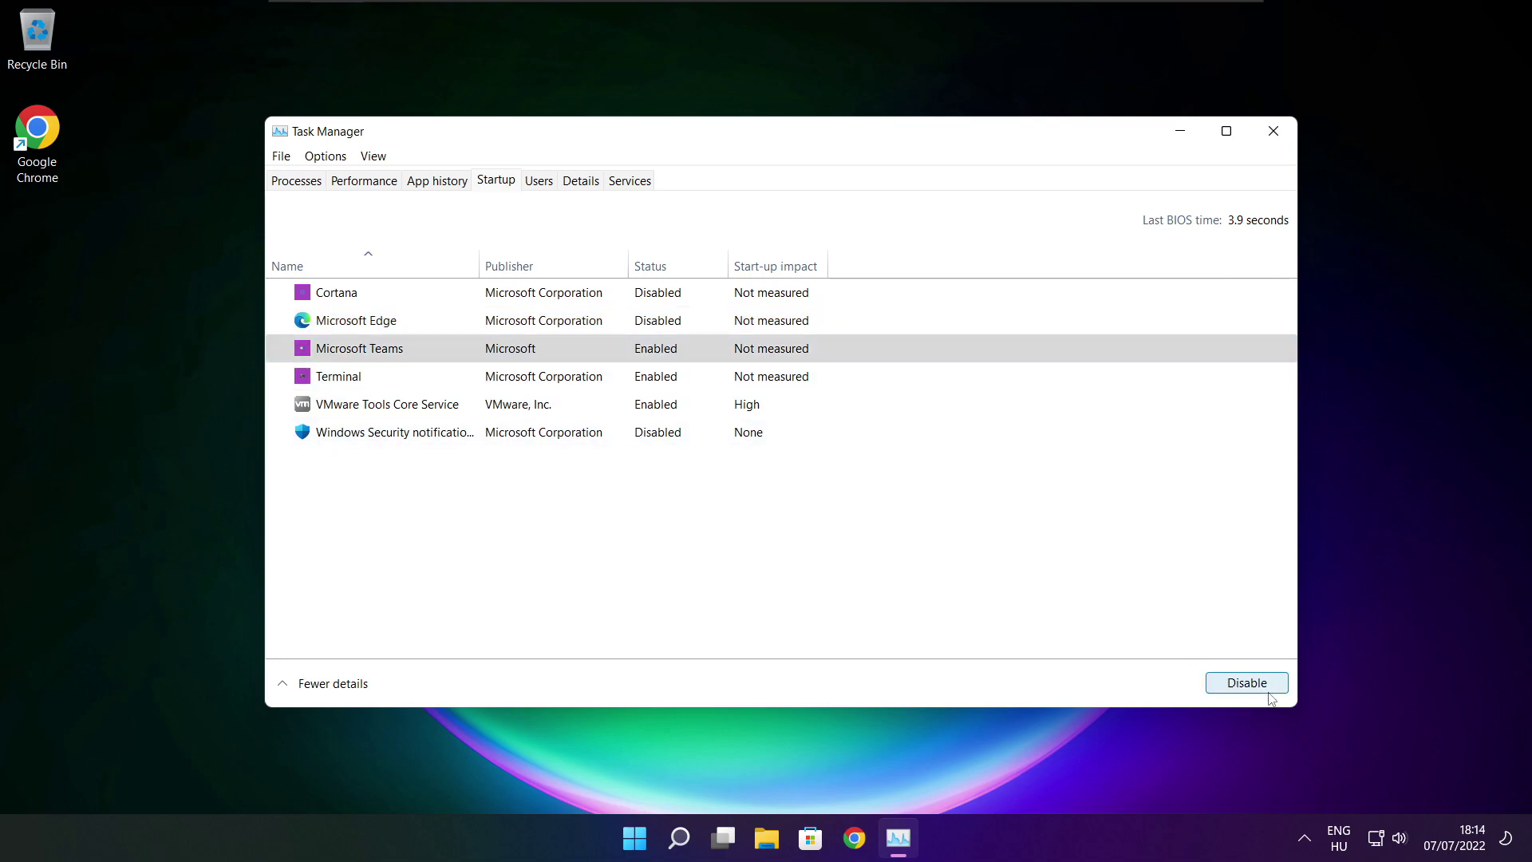
click(571, 381)
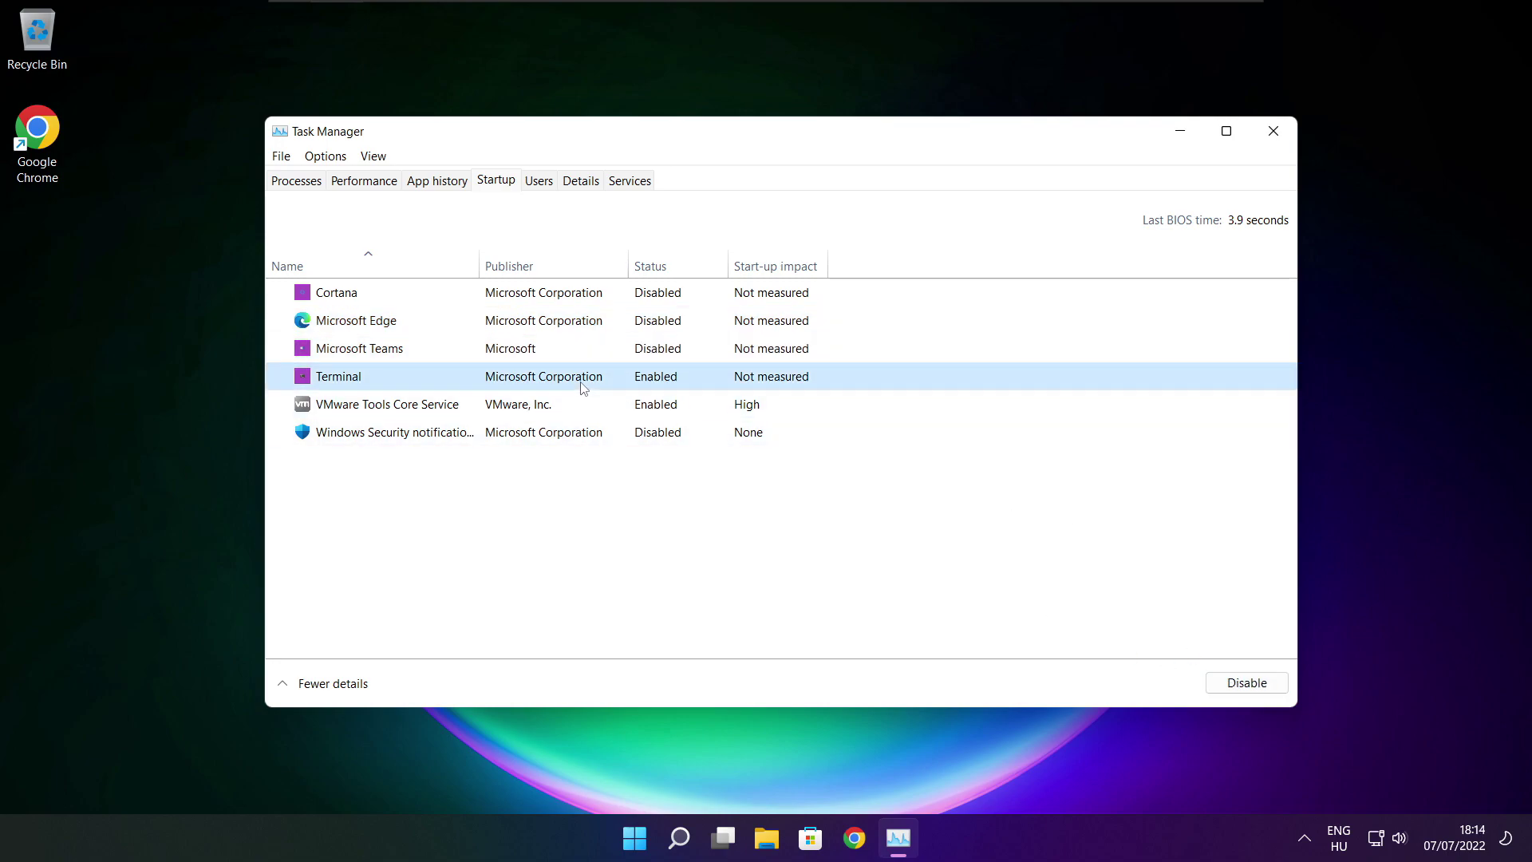
click(1265, 688)
click(1274, 133)
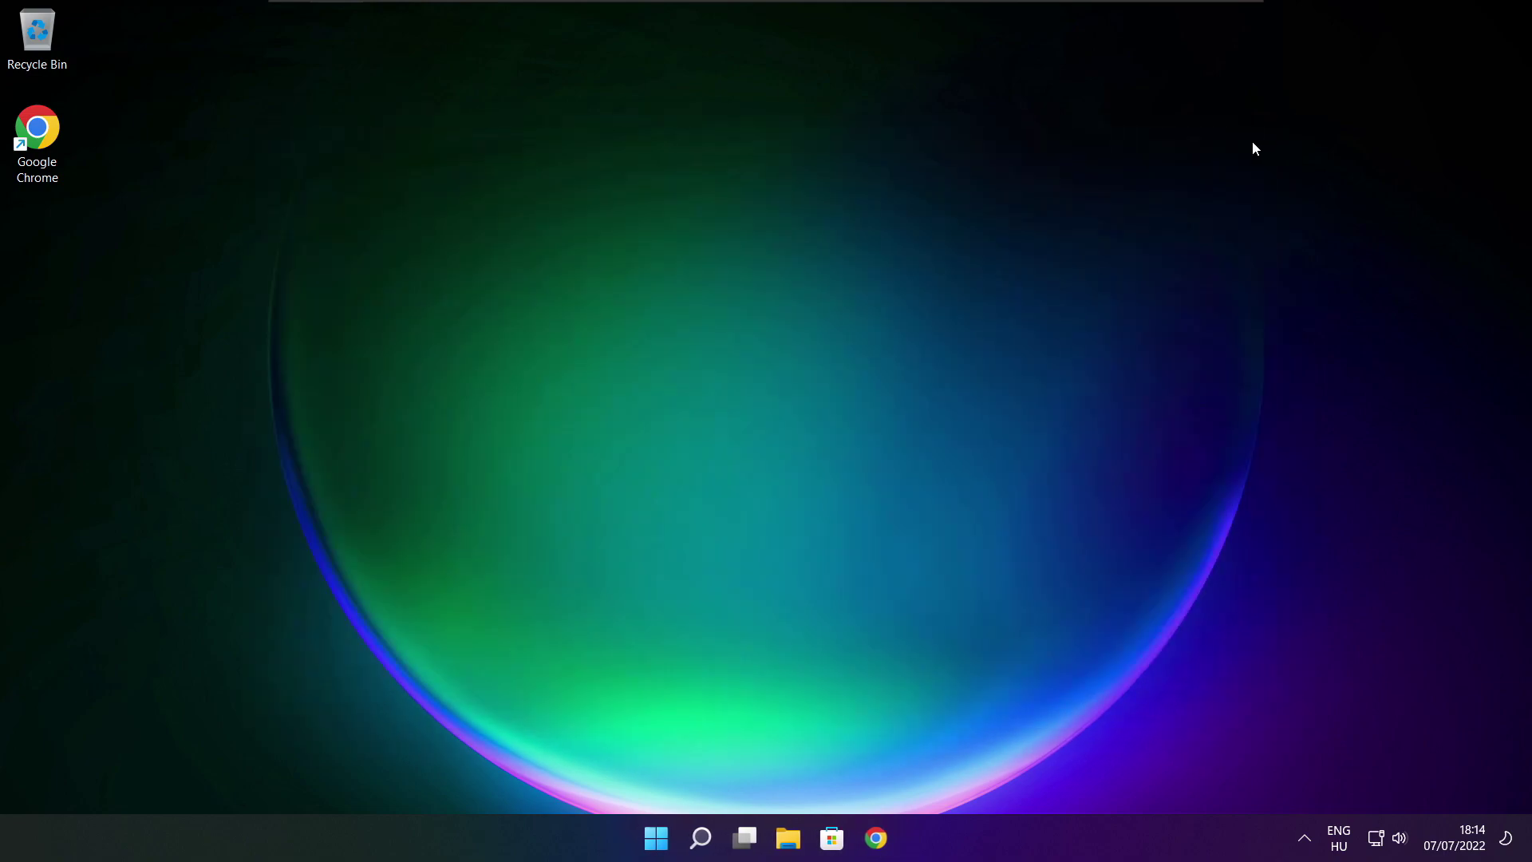
- Search 'optimise' and launch Defragment and Optimise Drives
click(702, 848)
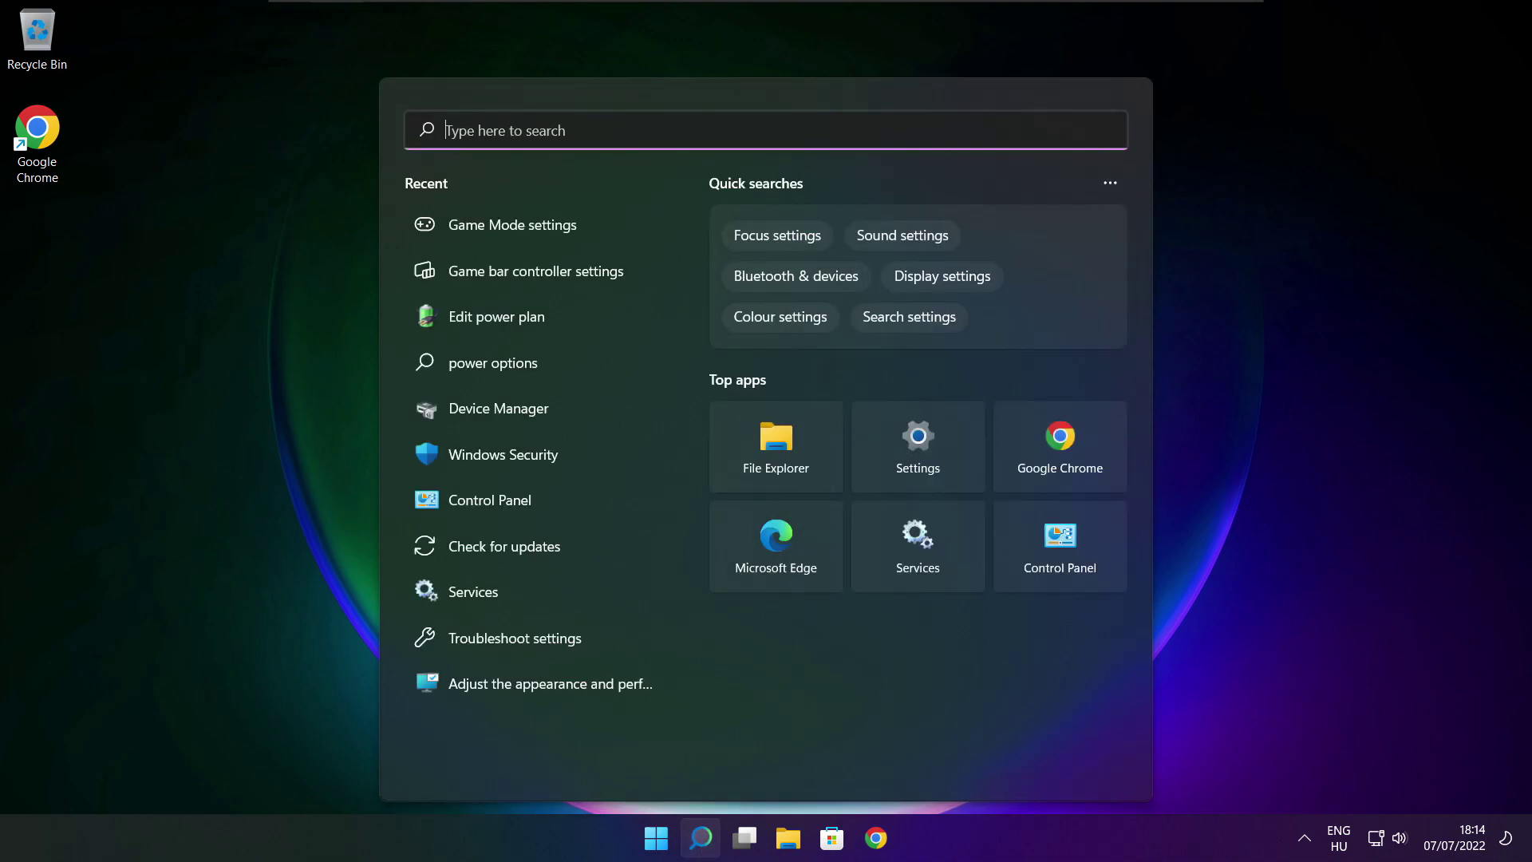
text(optimi)
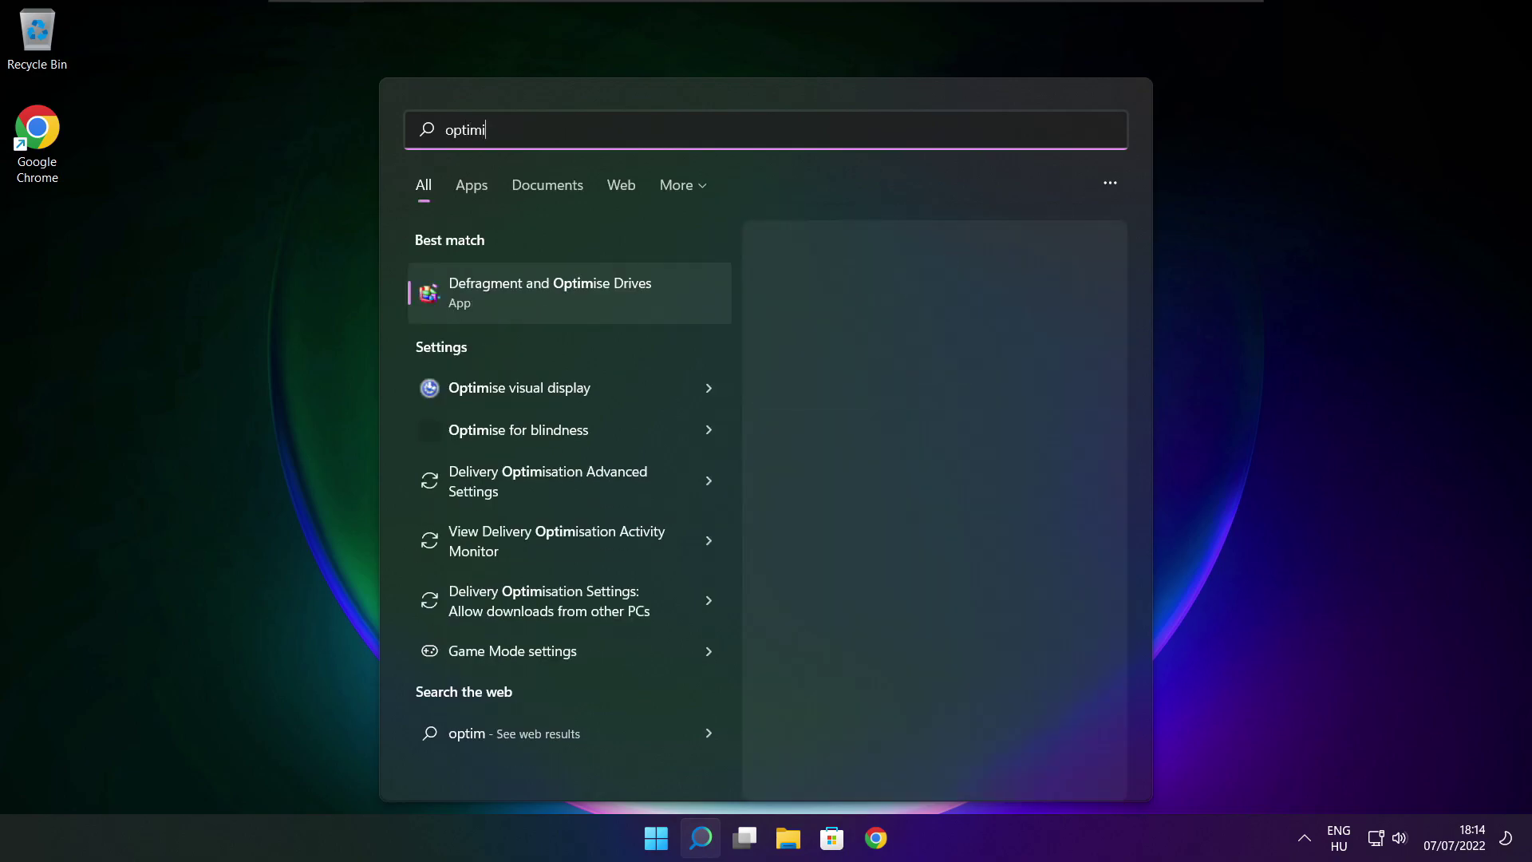
text(se)
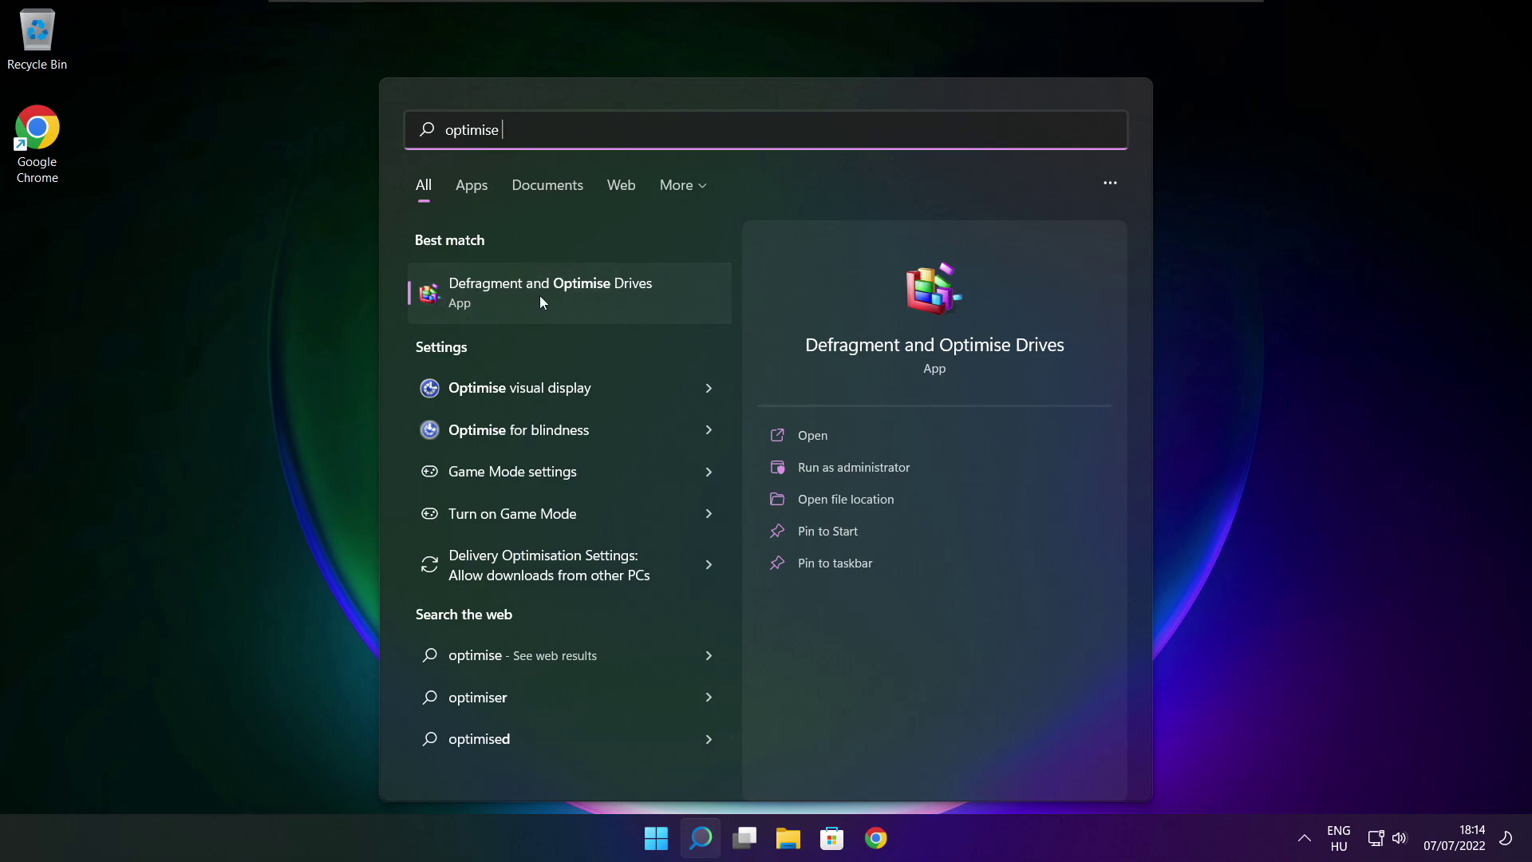
click(587, 295)
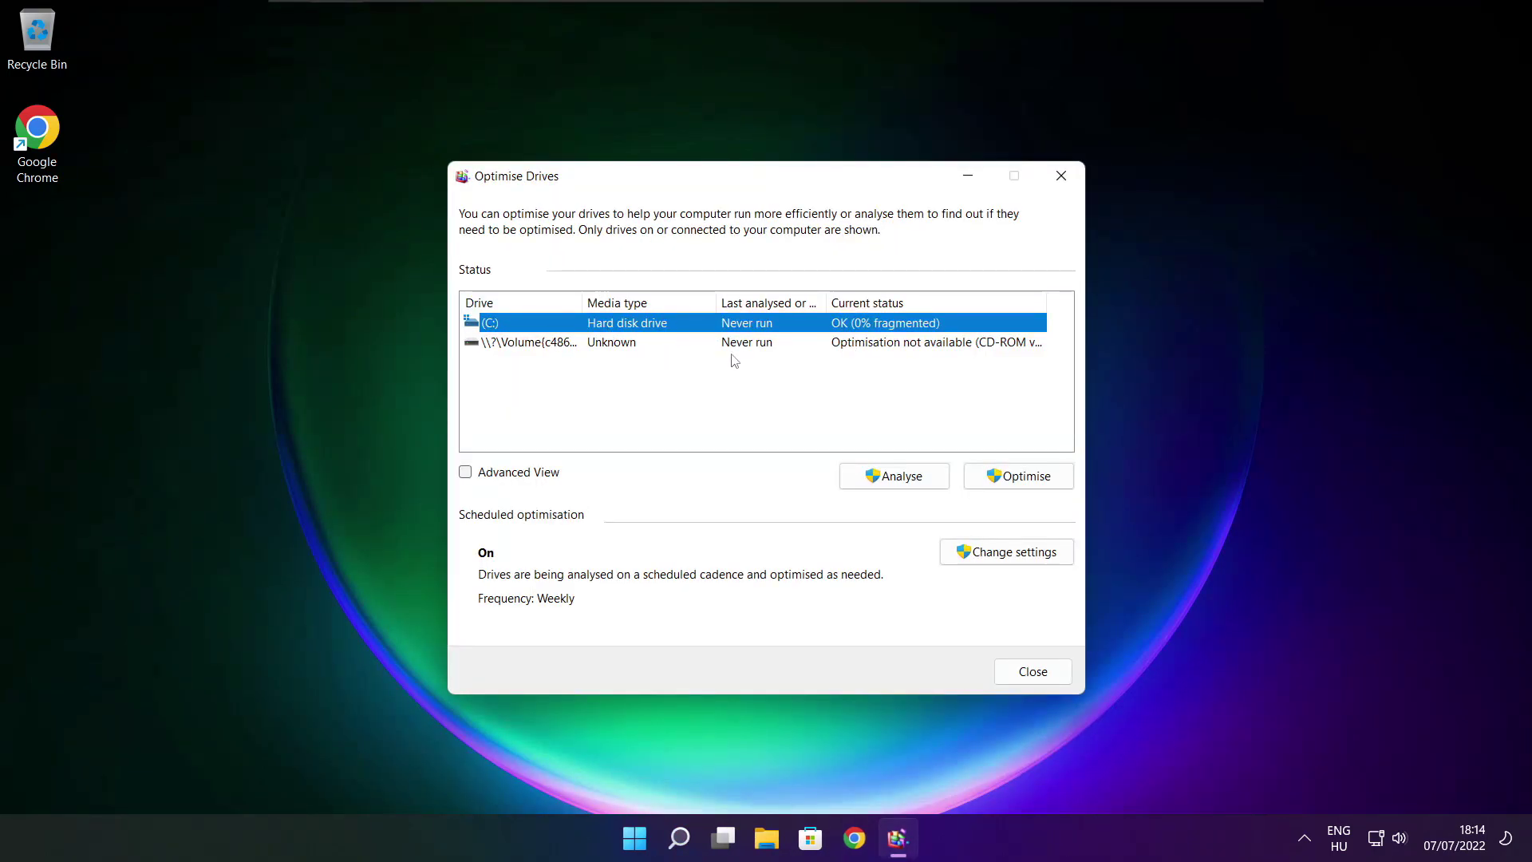
- Analyse drive C: (9% fragmented), start optimising it, and close the window with Alt+F4
click(883, 476)
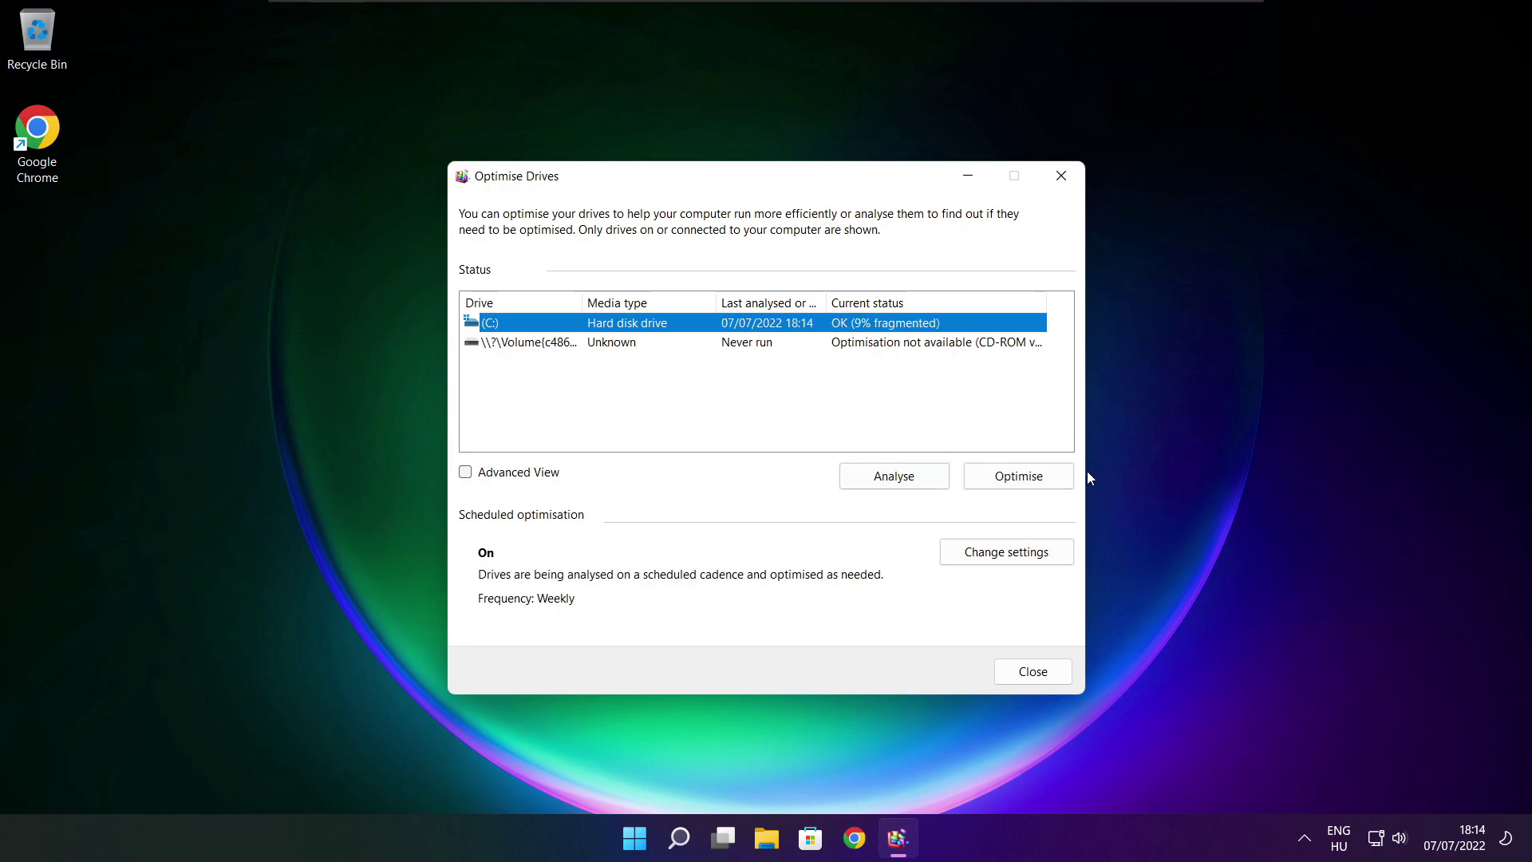
click(1025, 482)
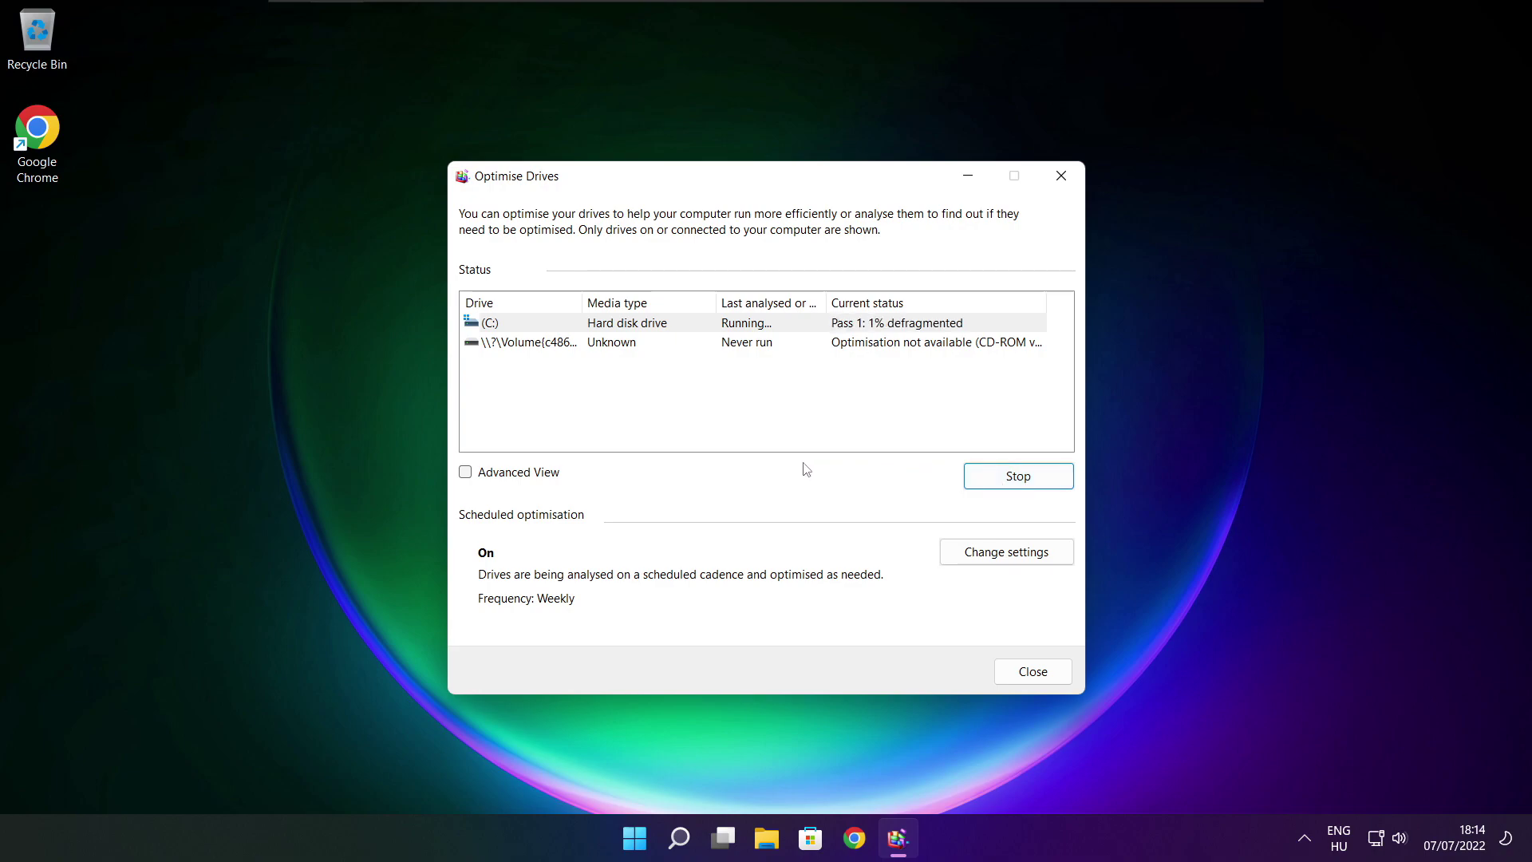
key(alt+F4)
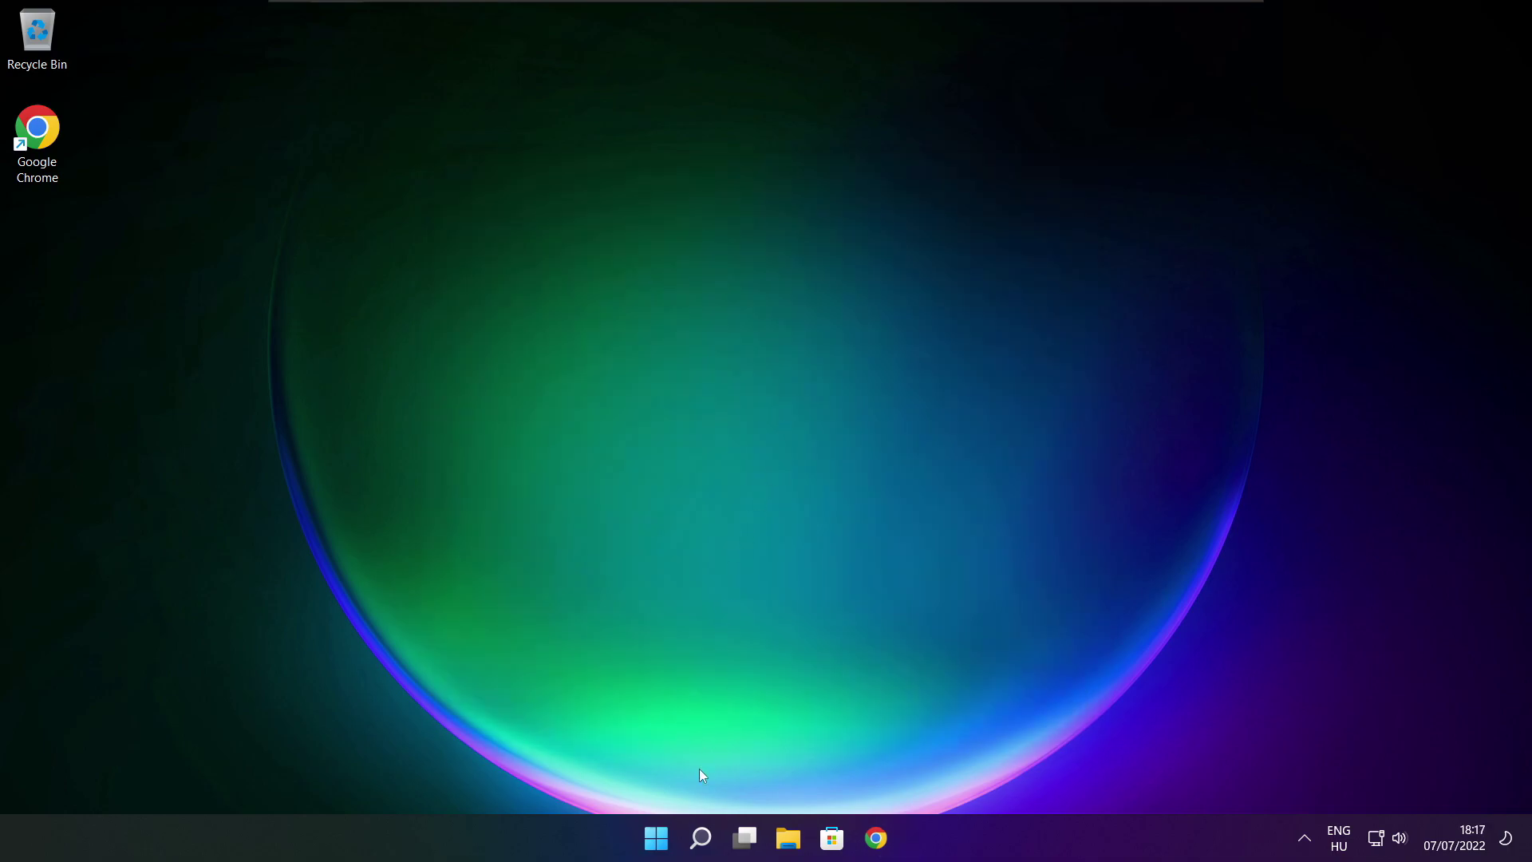
- Search 'updates' and open the 'Check for updates' Windows Update settings page
click(700, 837)
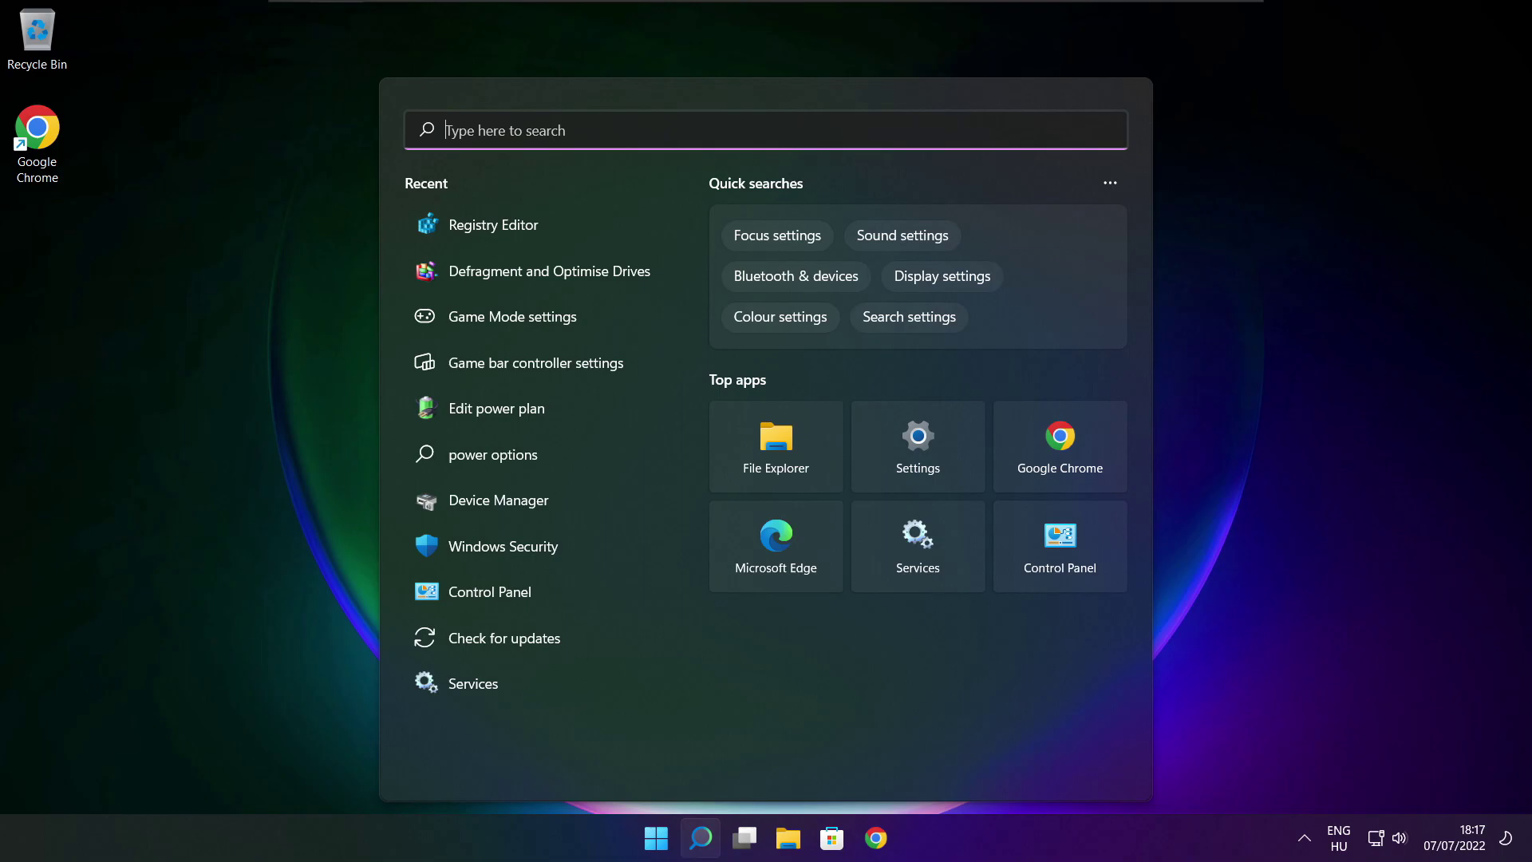
text(updates)
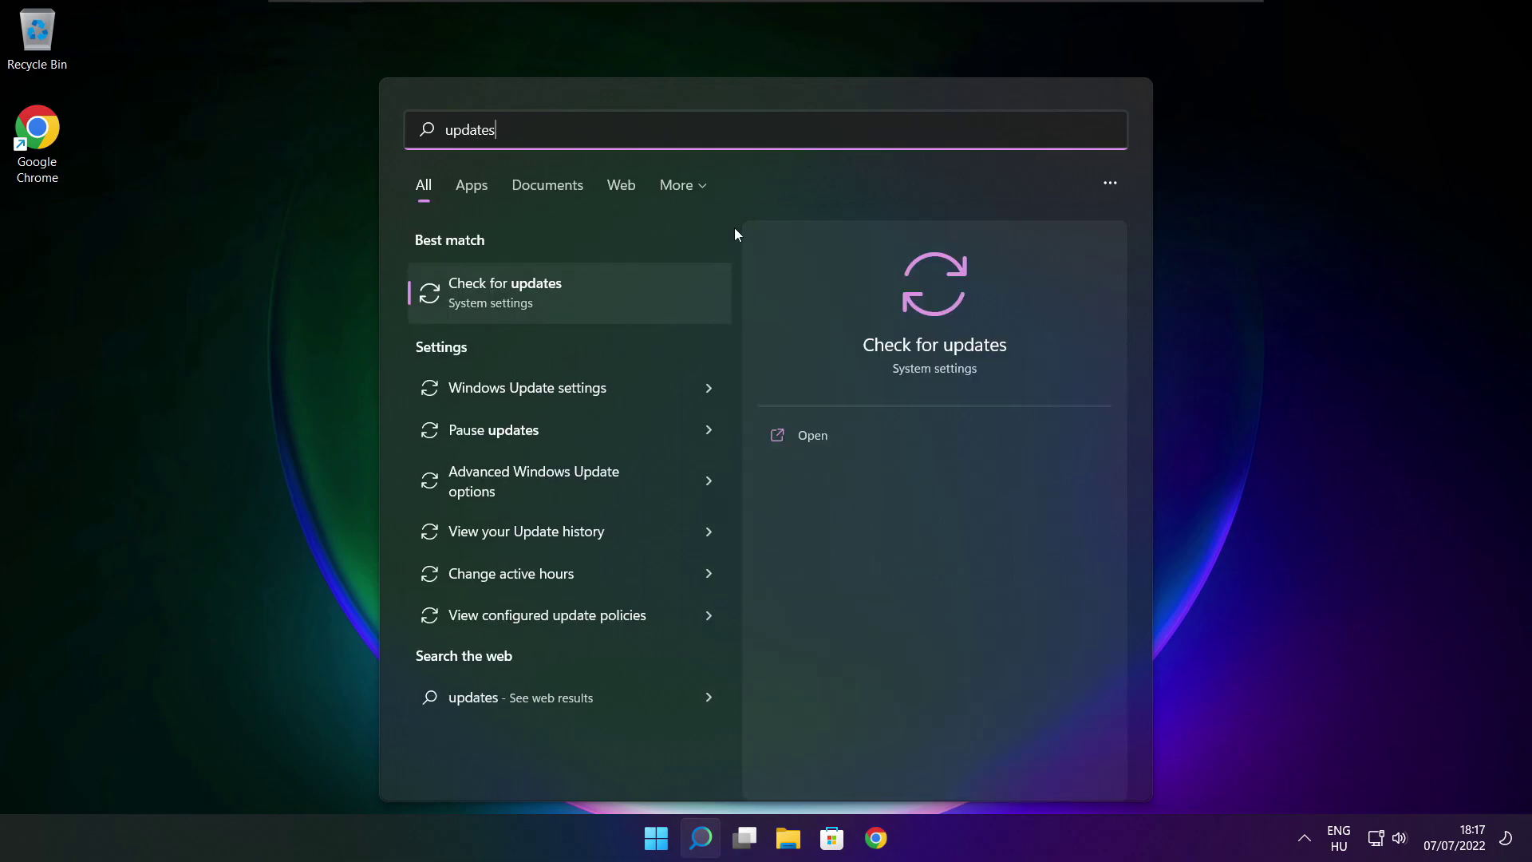
click(557, 302)
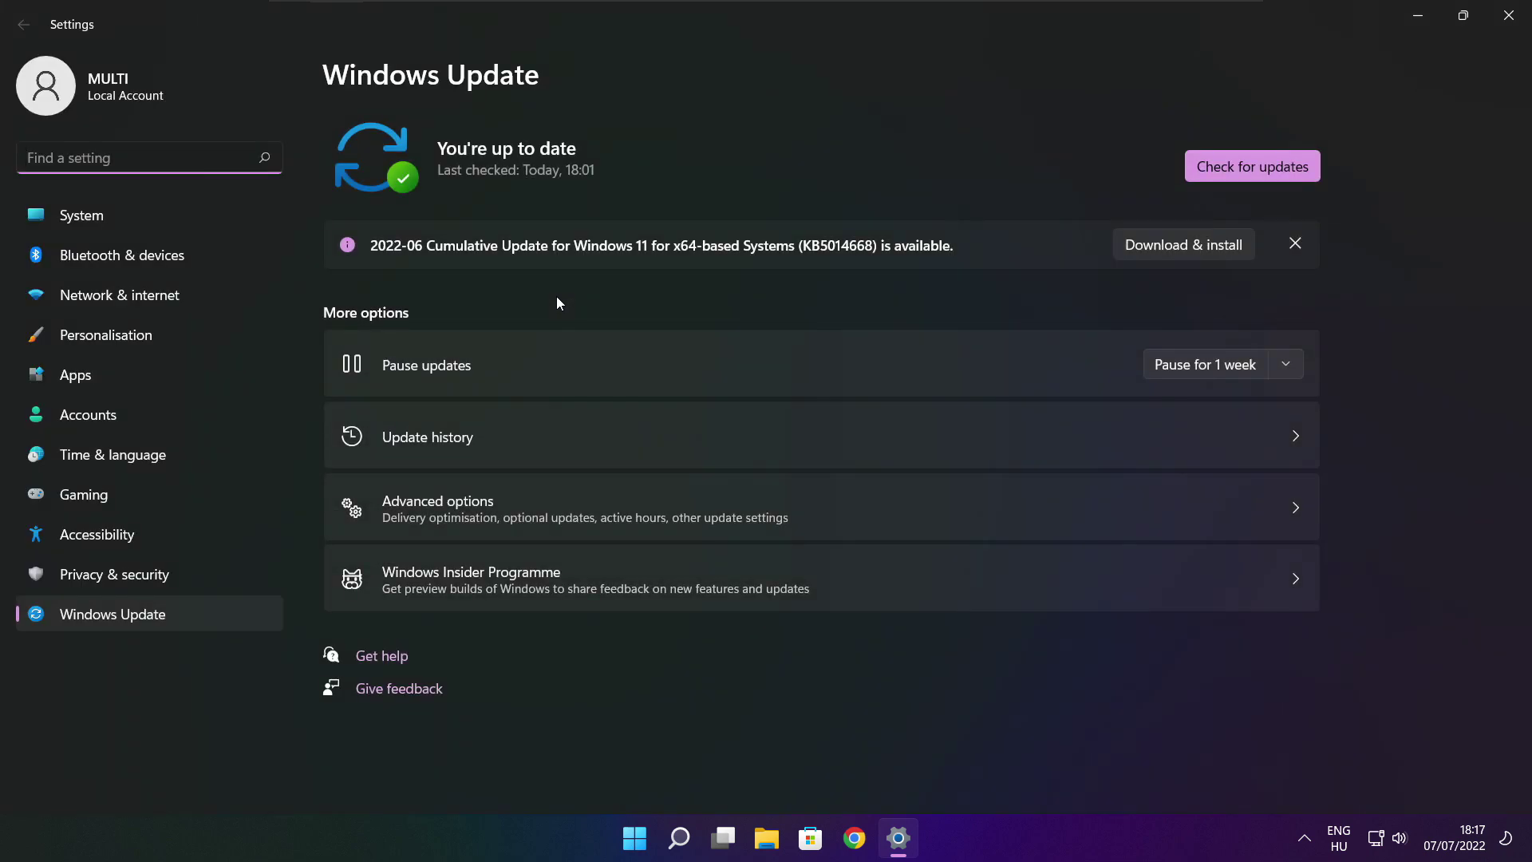
- Run a fresh update check, confirming it is up to date as of 18:18, then close Settings
click(1253, 168)
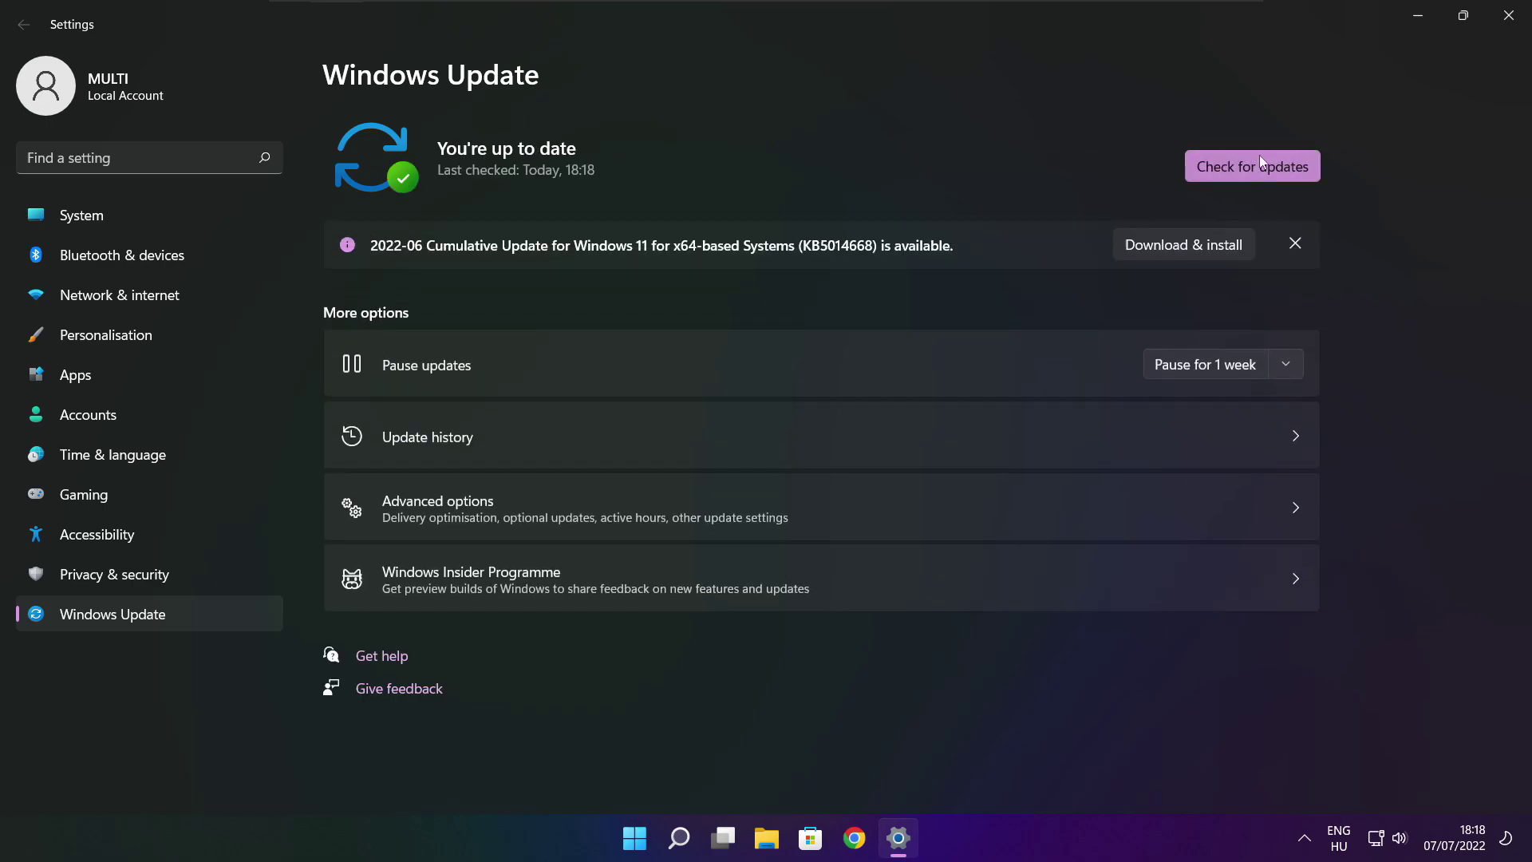
click(1508, 17)
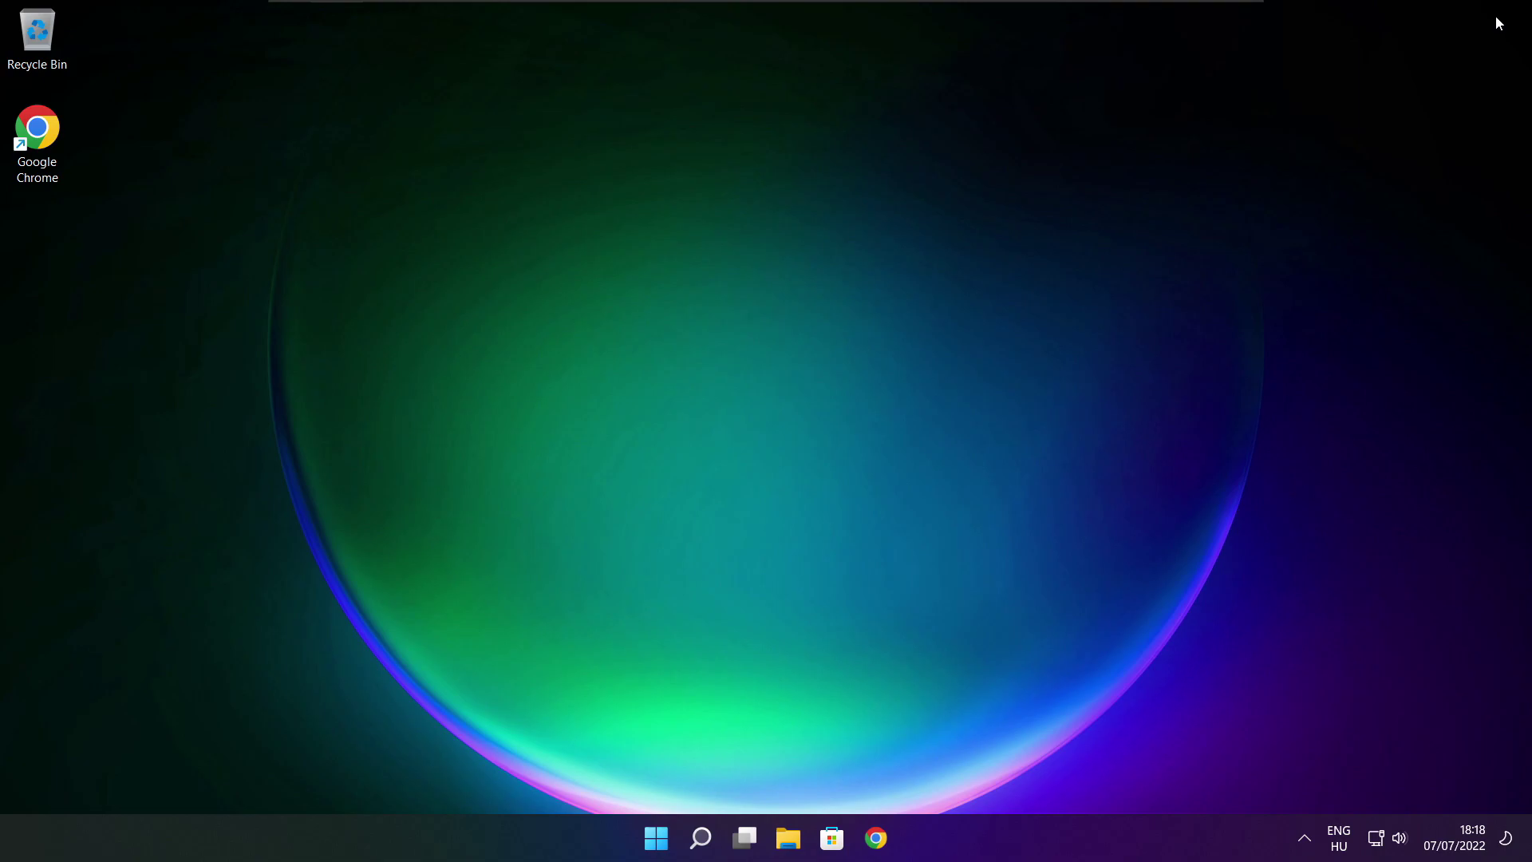
- Search 'regedit' and launch Registry Editor
click(700, 843)
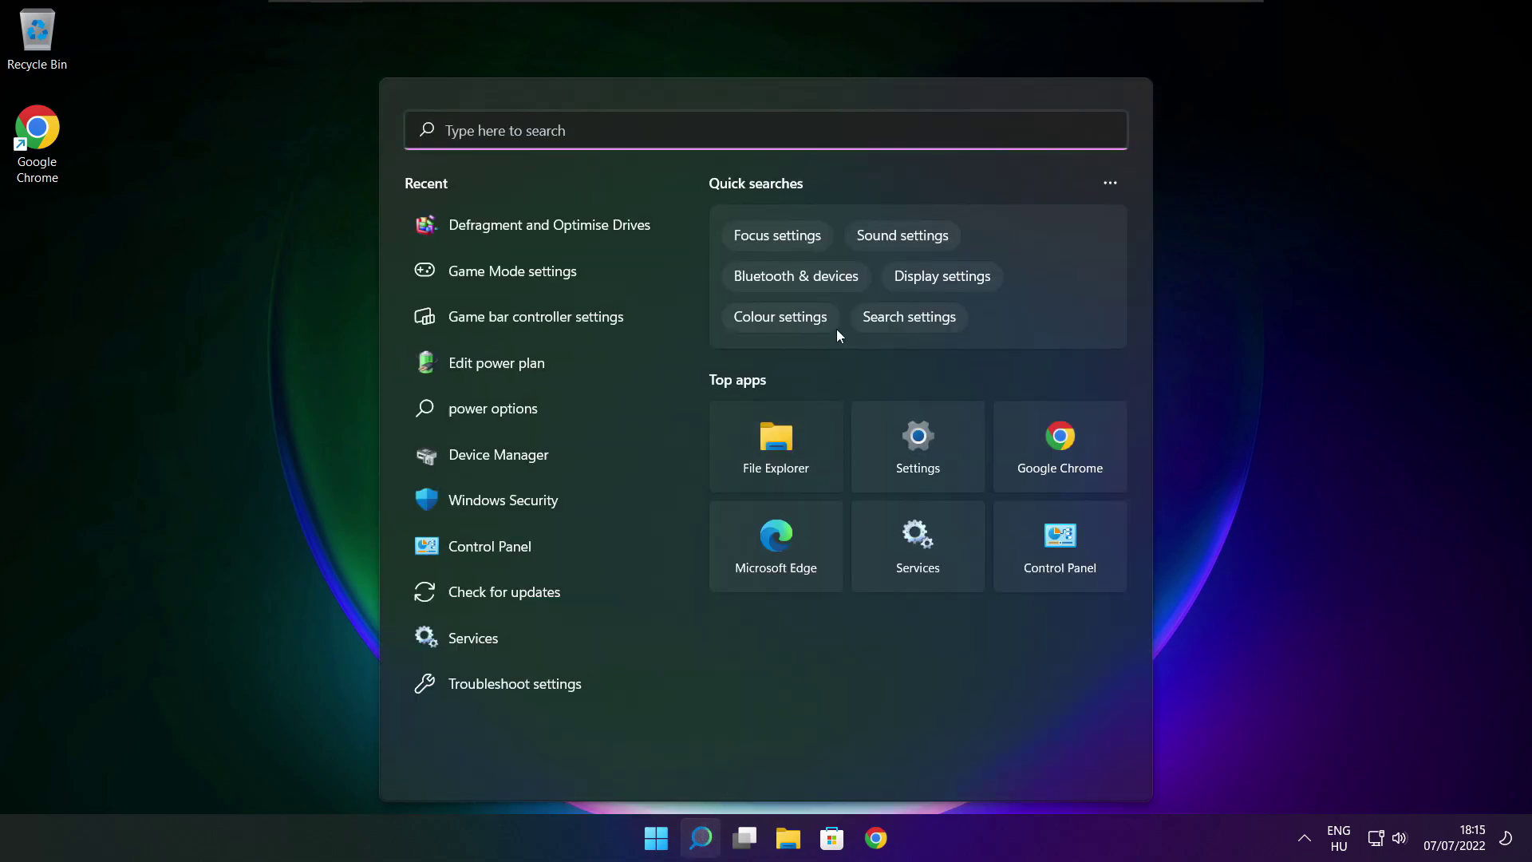
text(regedit)
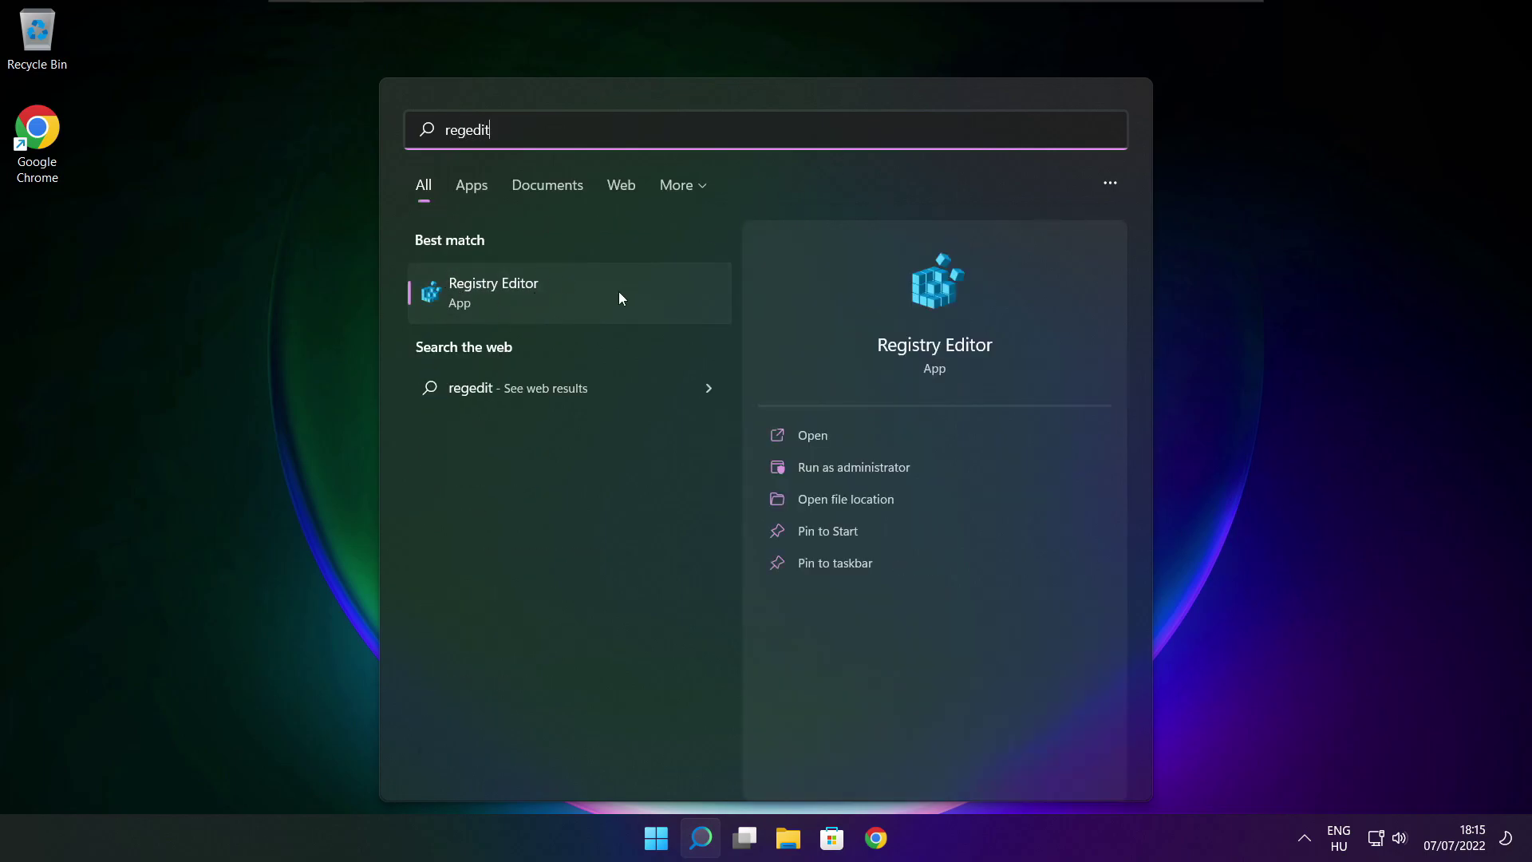
click(582, 292)
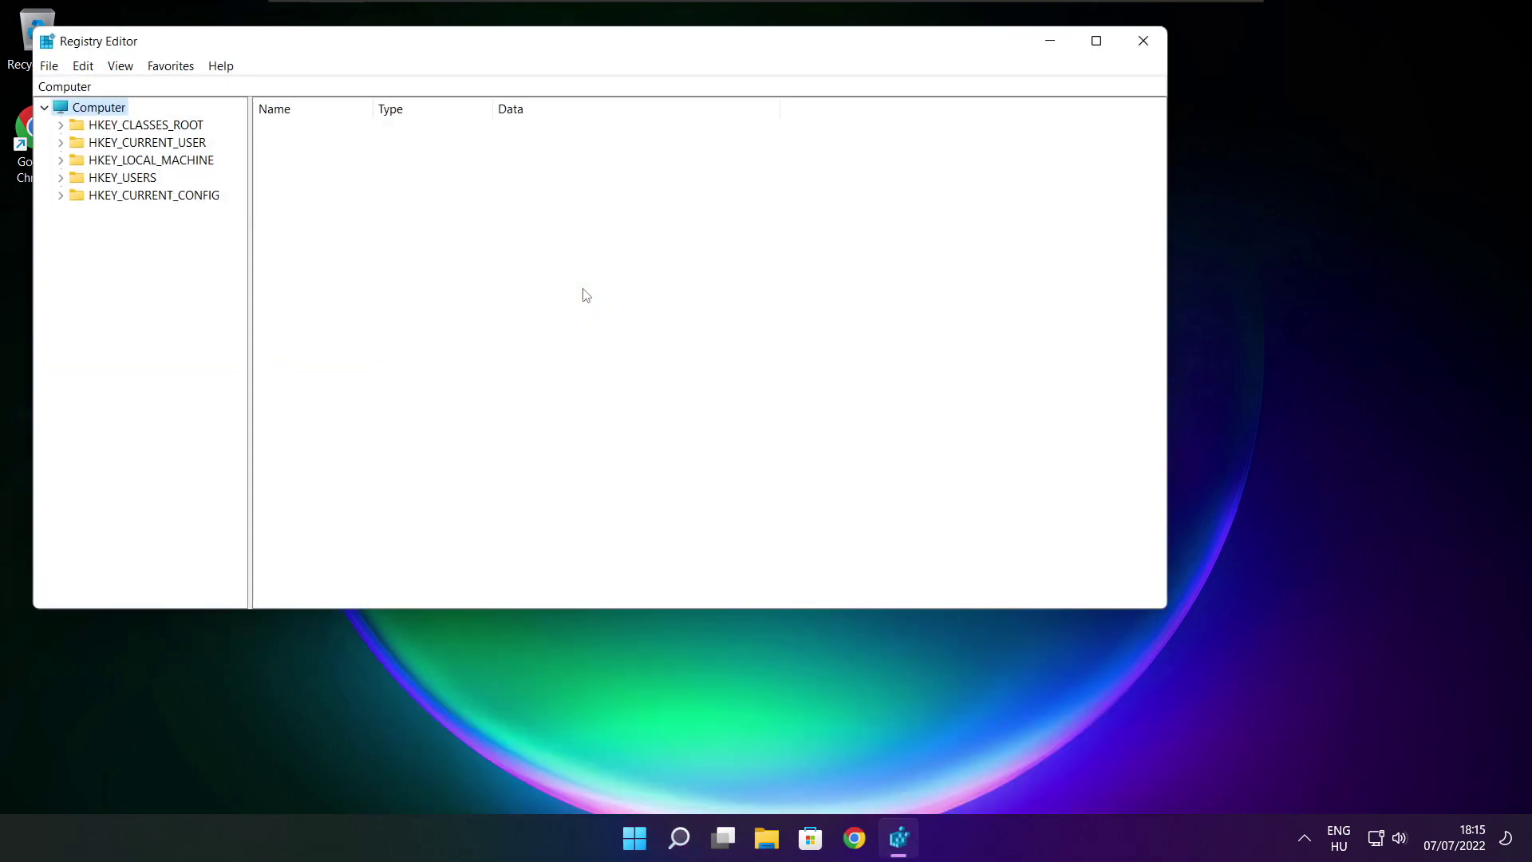
- Navigate the key tree to HKEY_CURRENT_USER\System\GameConfigStore
drag(464, 45, 621, 161)
click(231, 263)
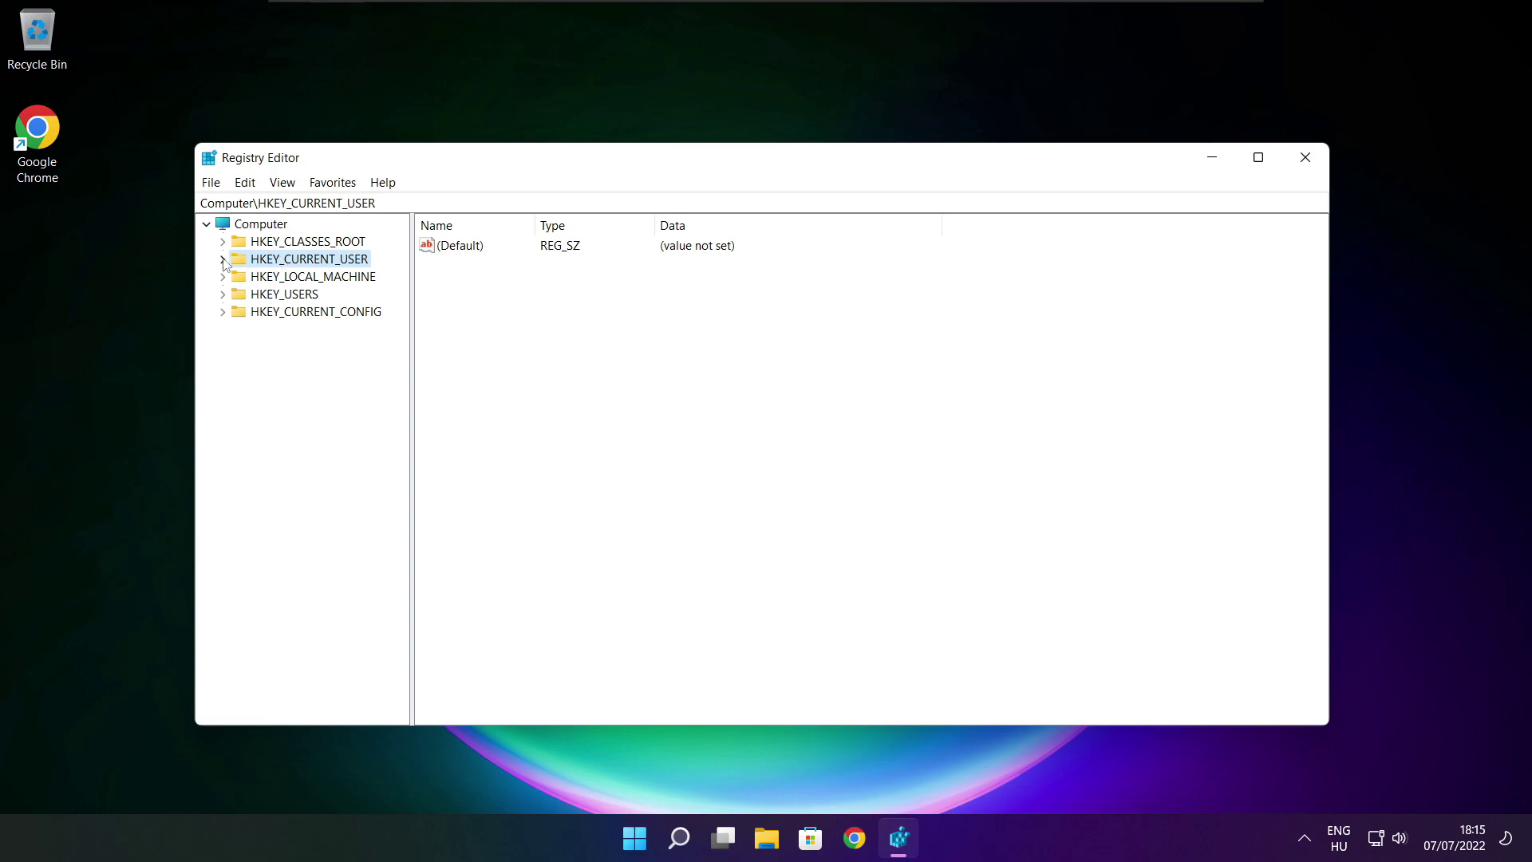
click(224, 260)
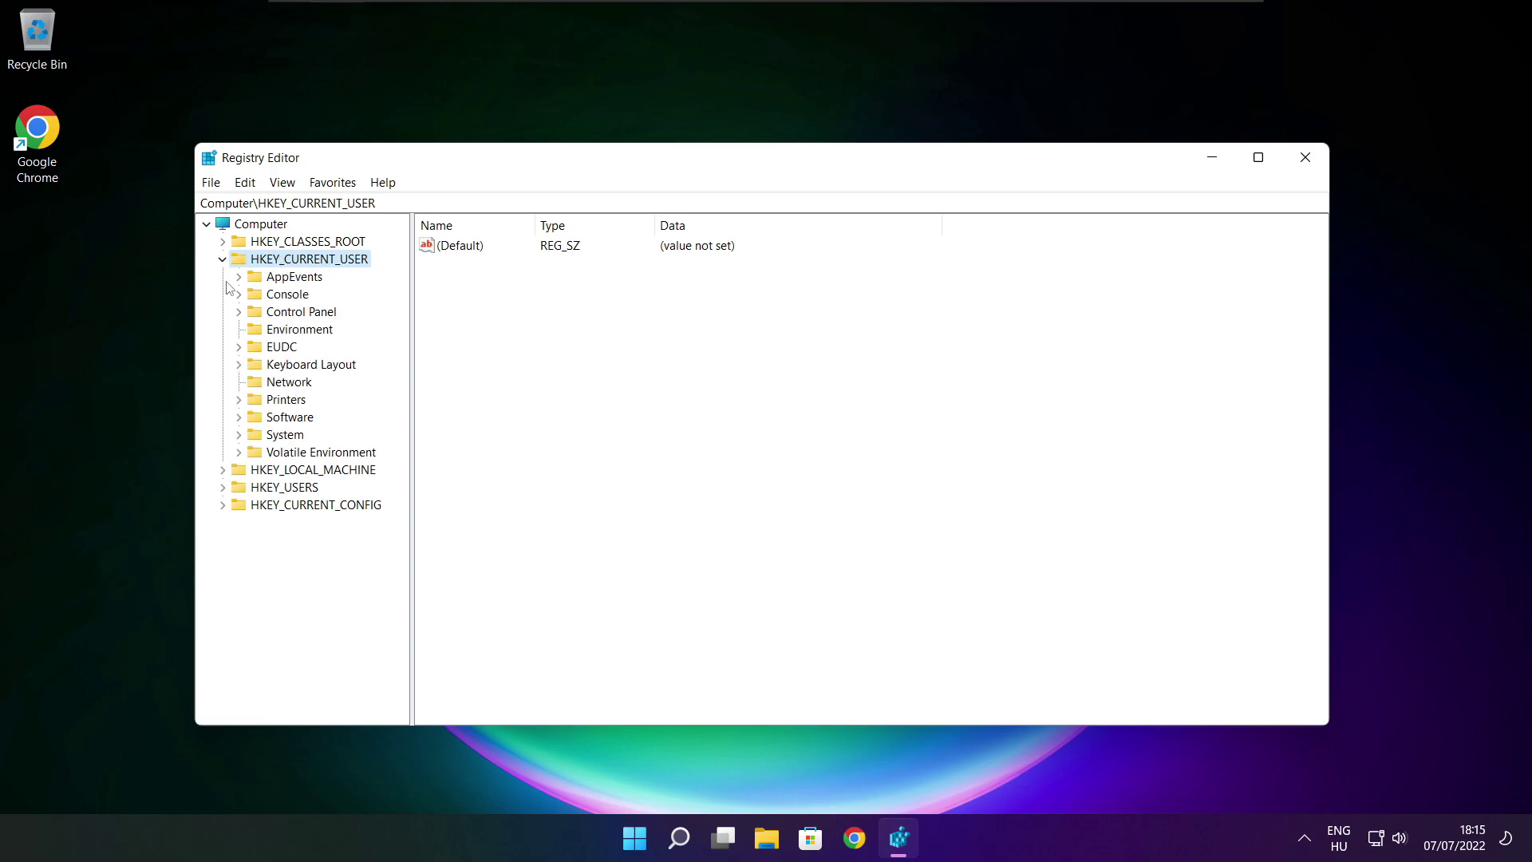
click(255, 438)
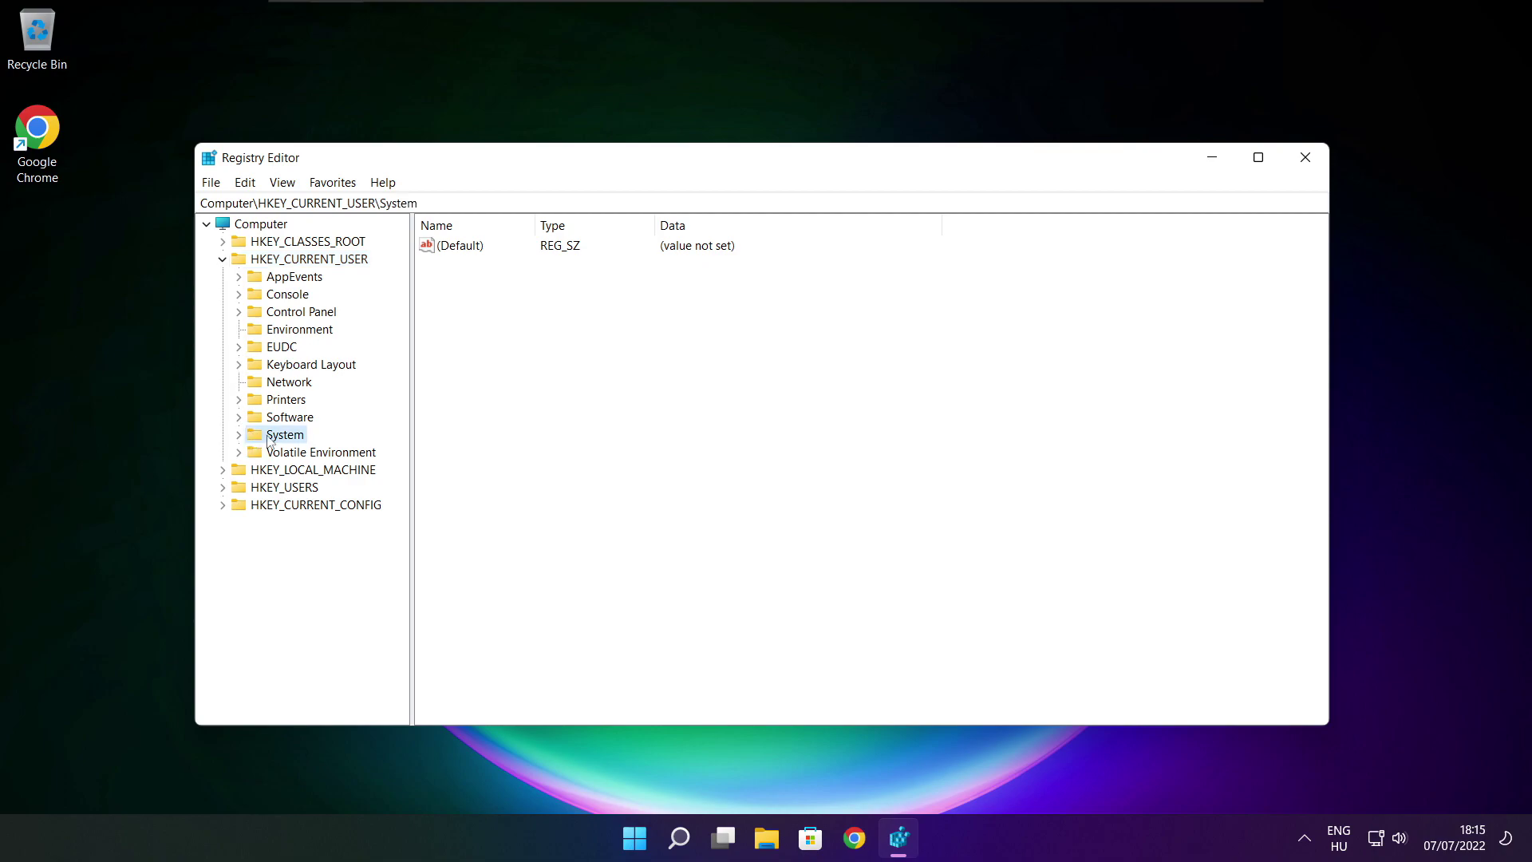
click(239, 437)
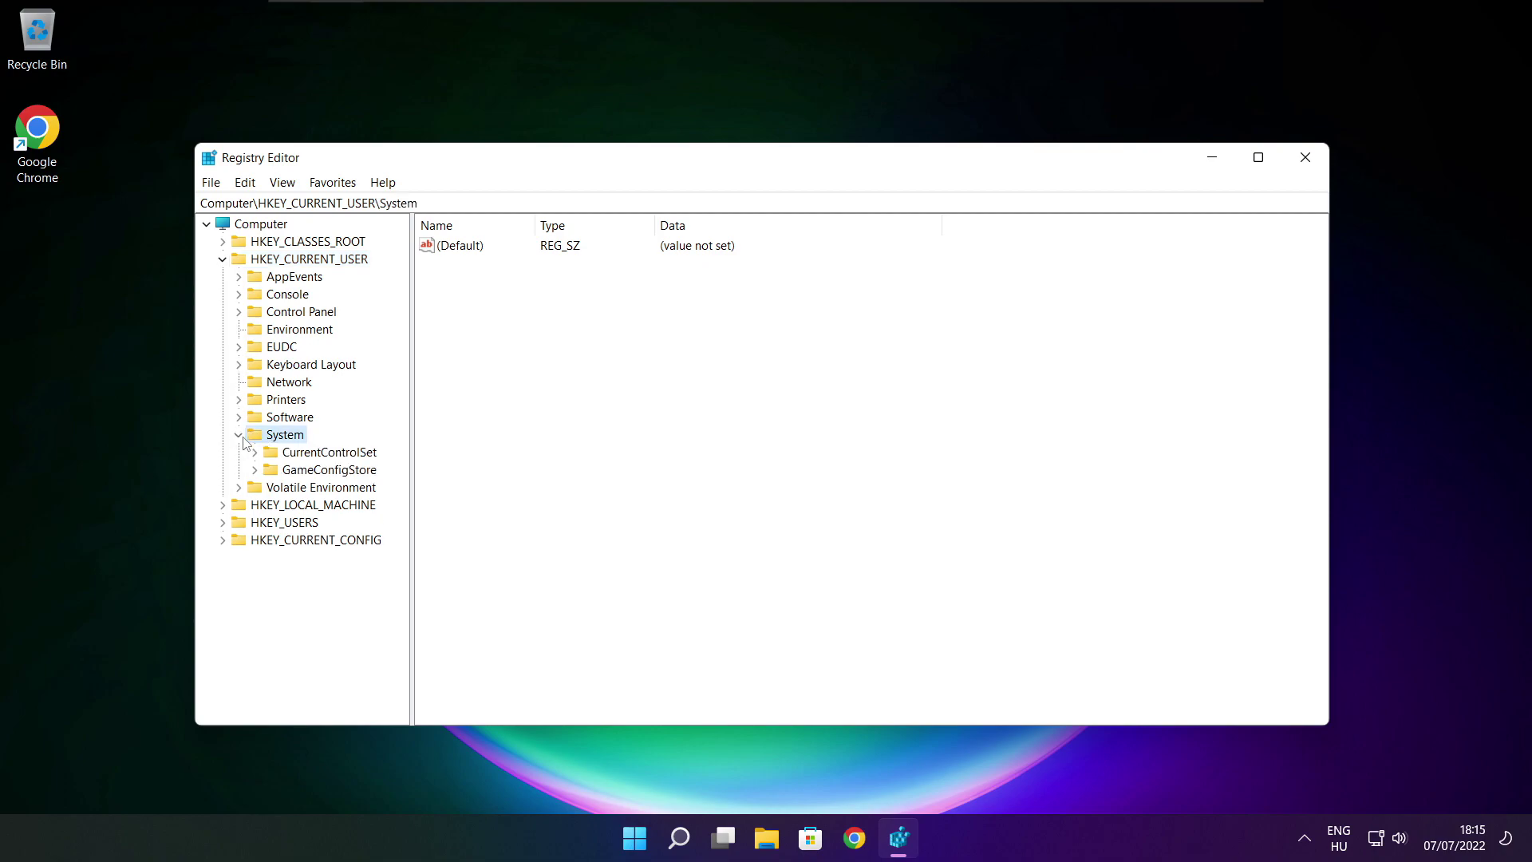
click(286, 476)
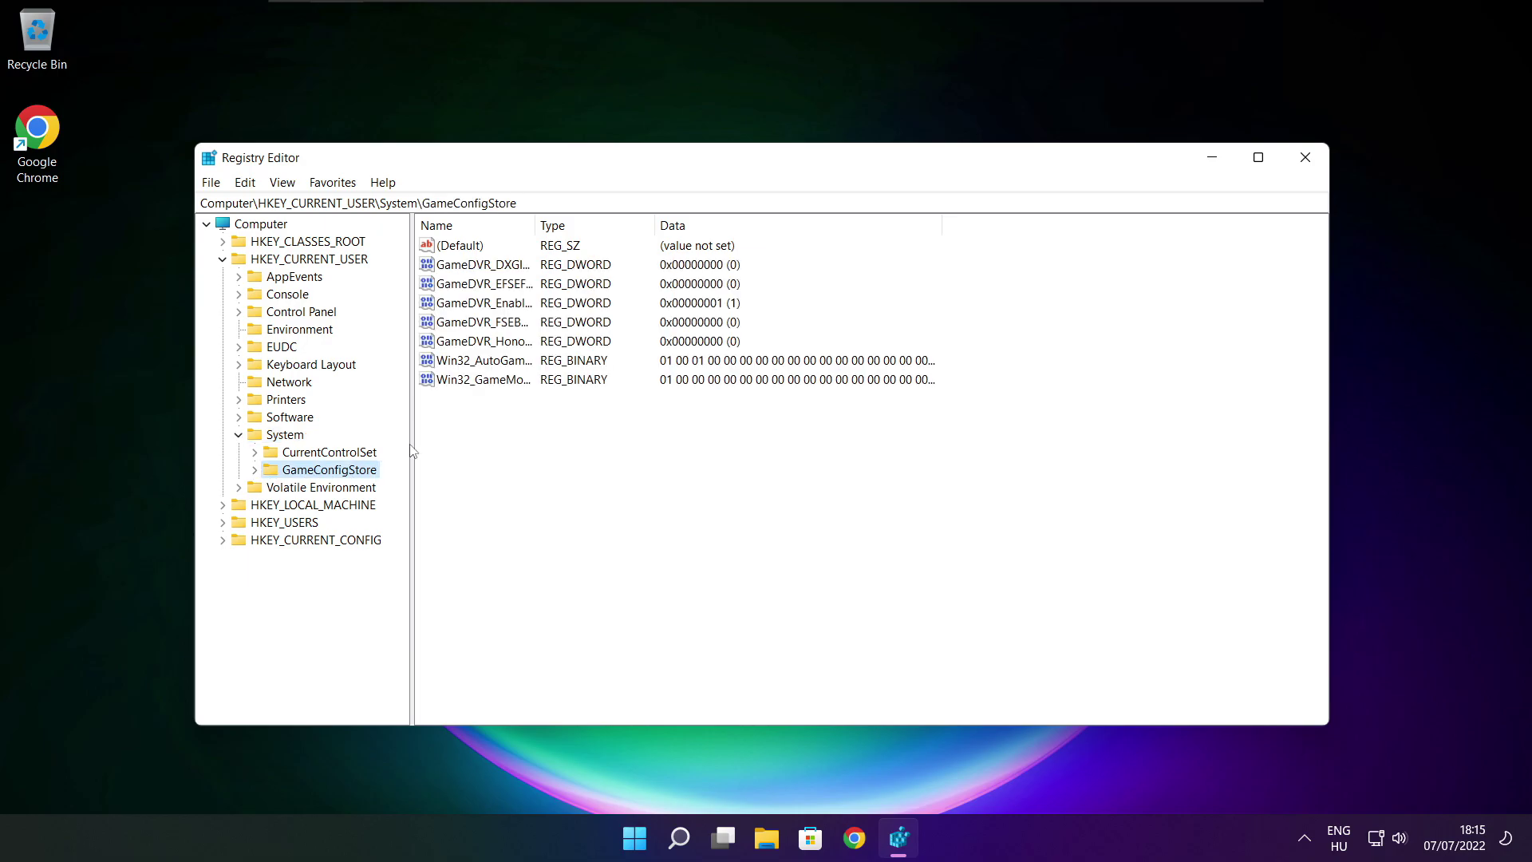
- Widen the Name column and open GameDVR_Enabled (value 1) for editing
drag(536, 222, 670, 223)
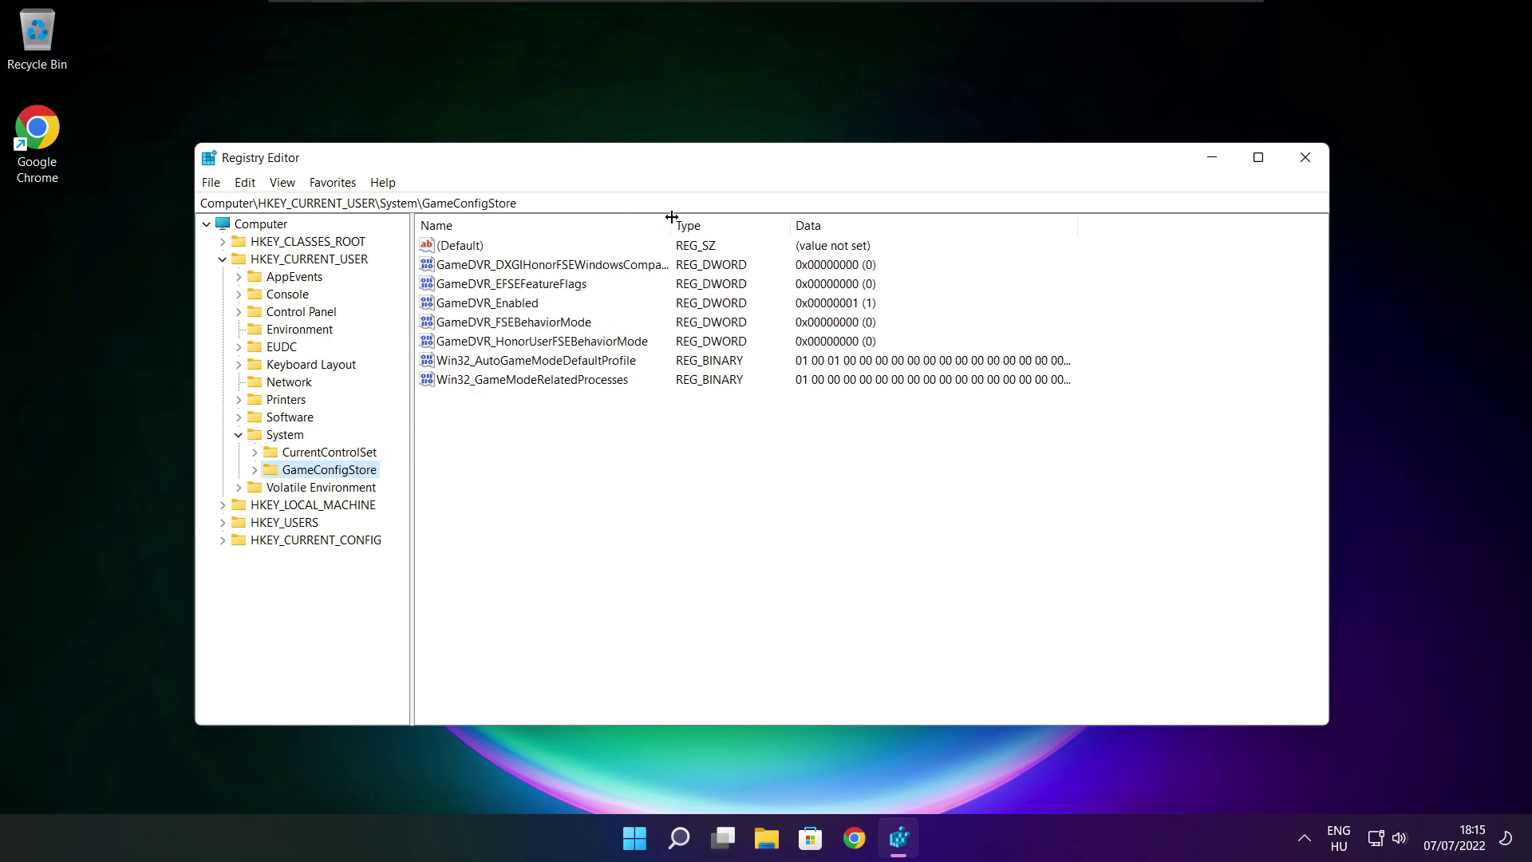
click(488, 303)
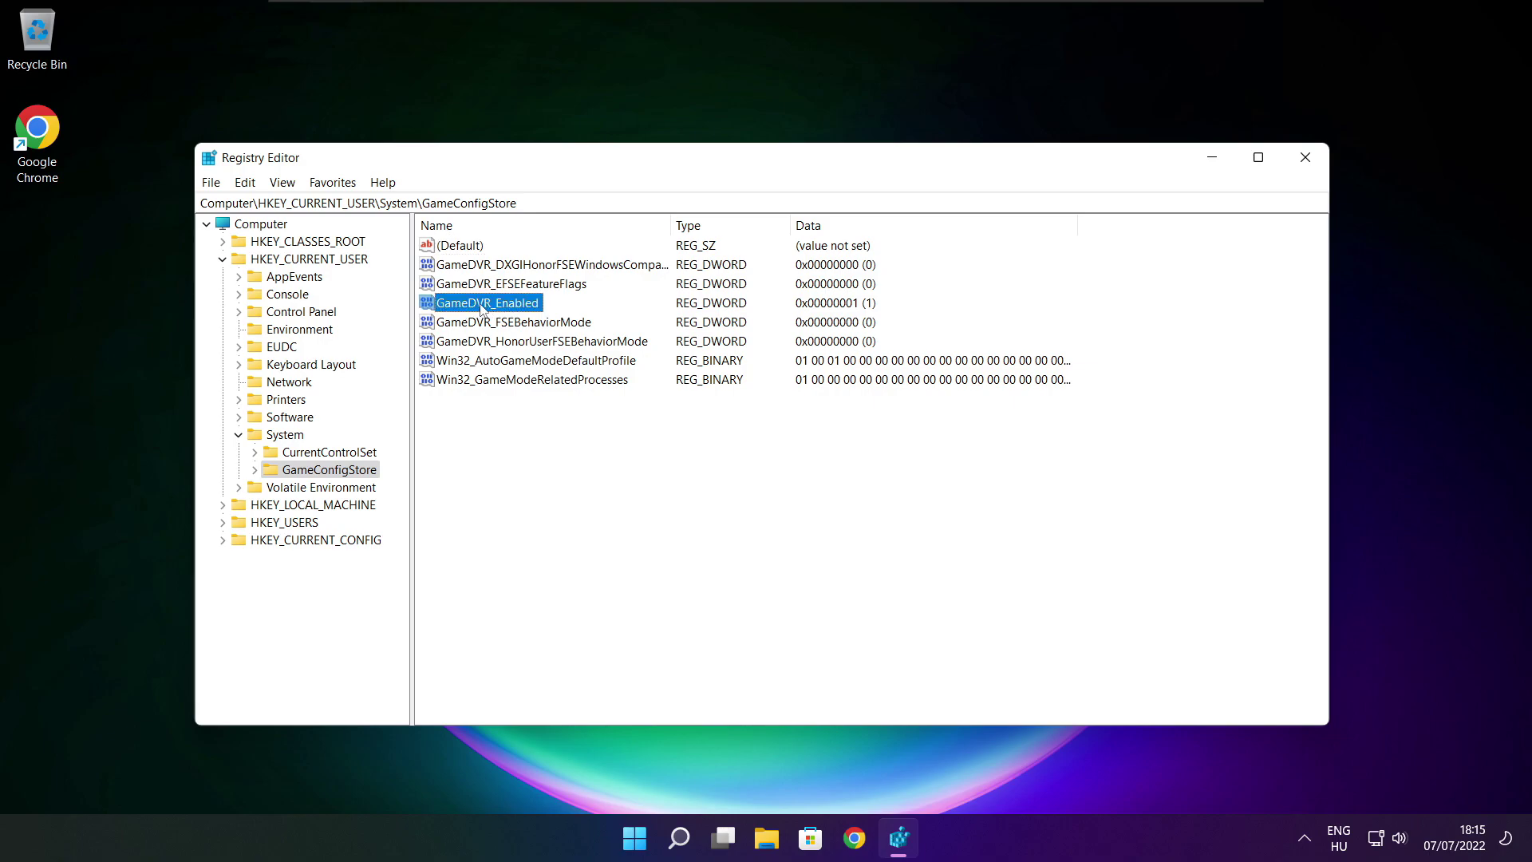
double_click(483, 304)
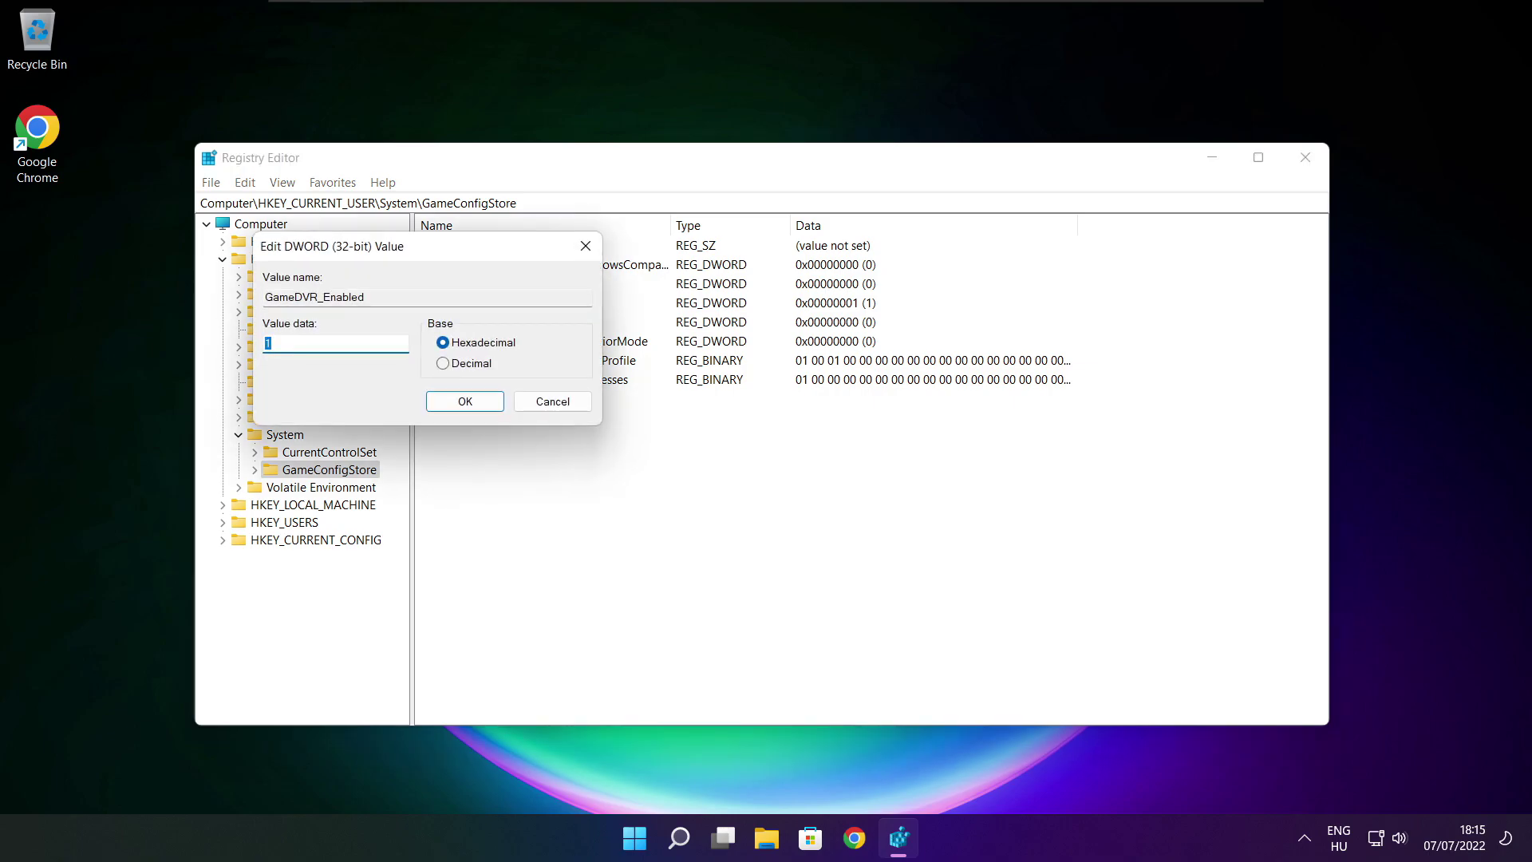
- Change GameDVR_Enabled's value data from 1 to 0 and confirm
drag(451, 255, 803, 316)
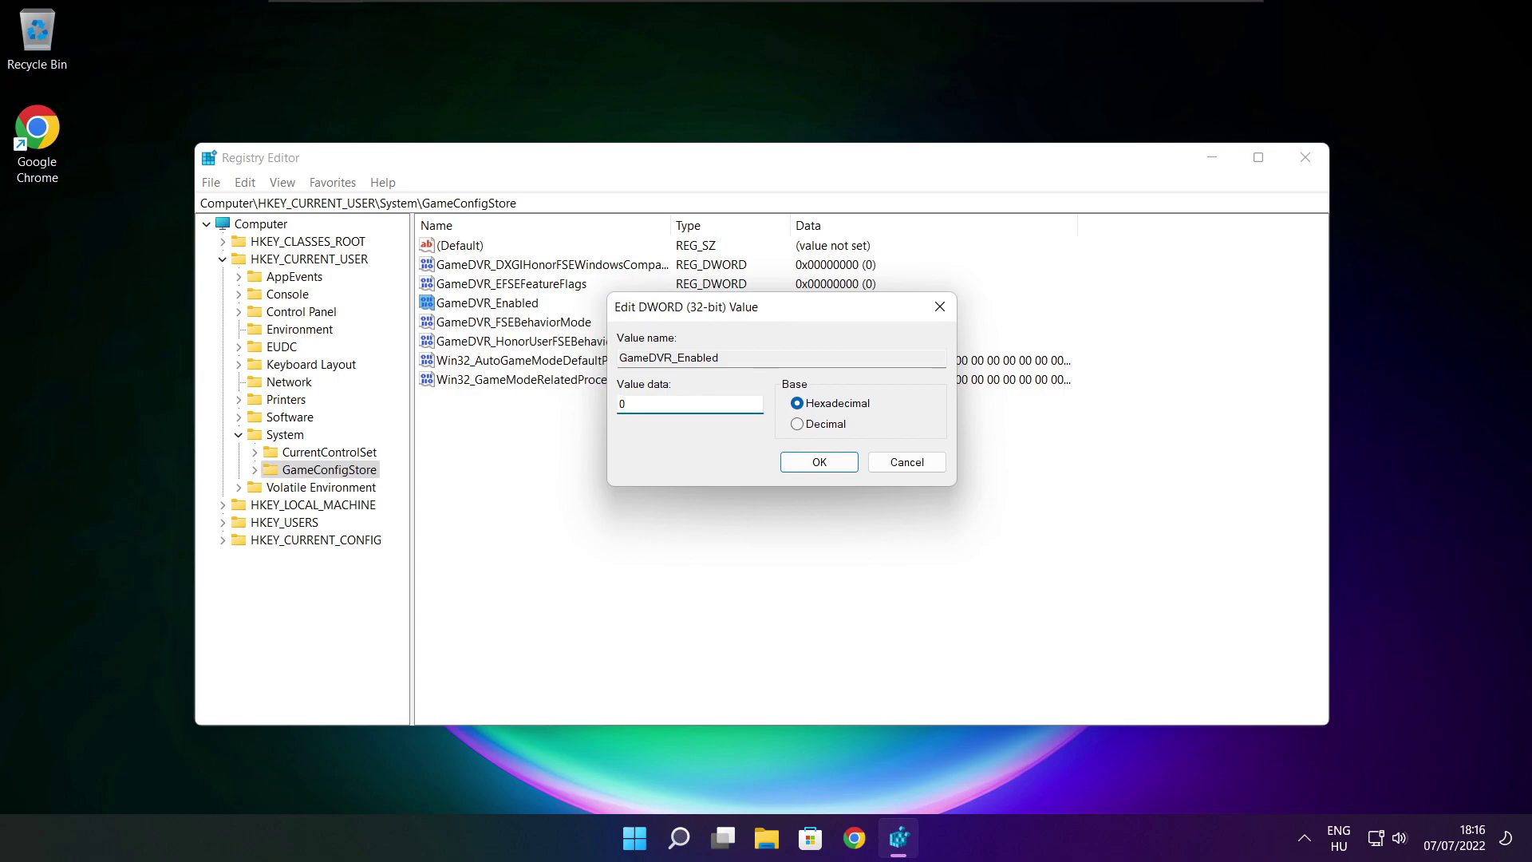
click(820, 466)
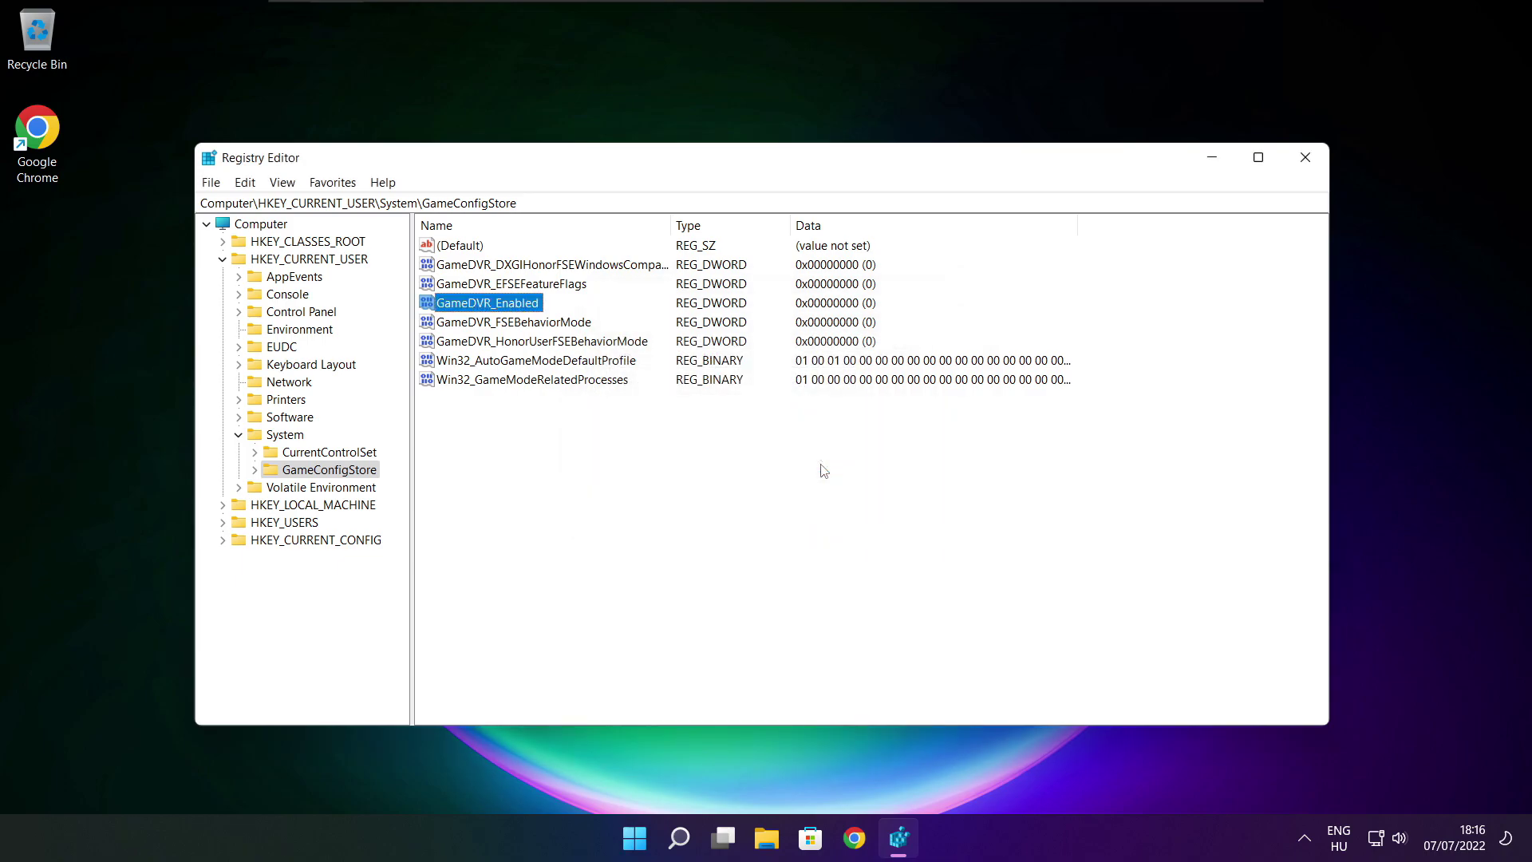
- Collapse HKEY_CURRENT_USER and expand HKEY_LOCAL_MACHINE\SOFTWARE\Microsoft
click(223, 260)
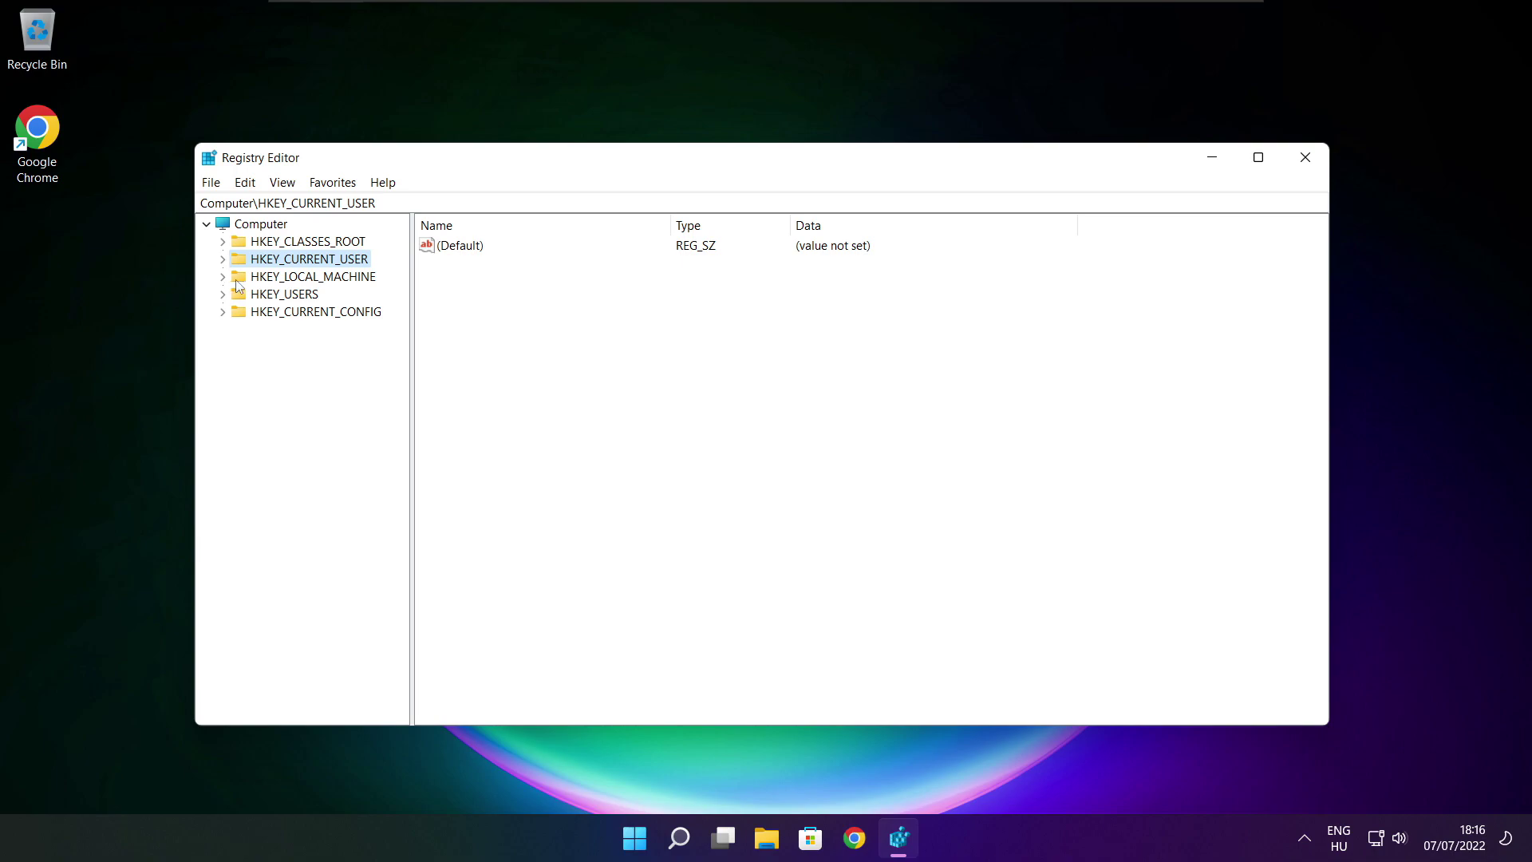
click(234, 280)
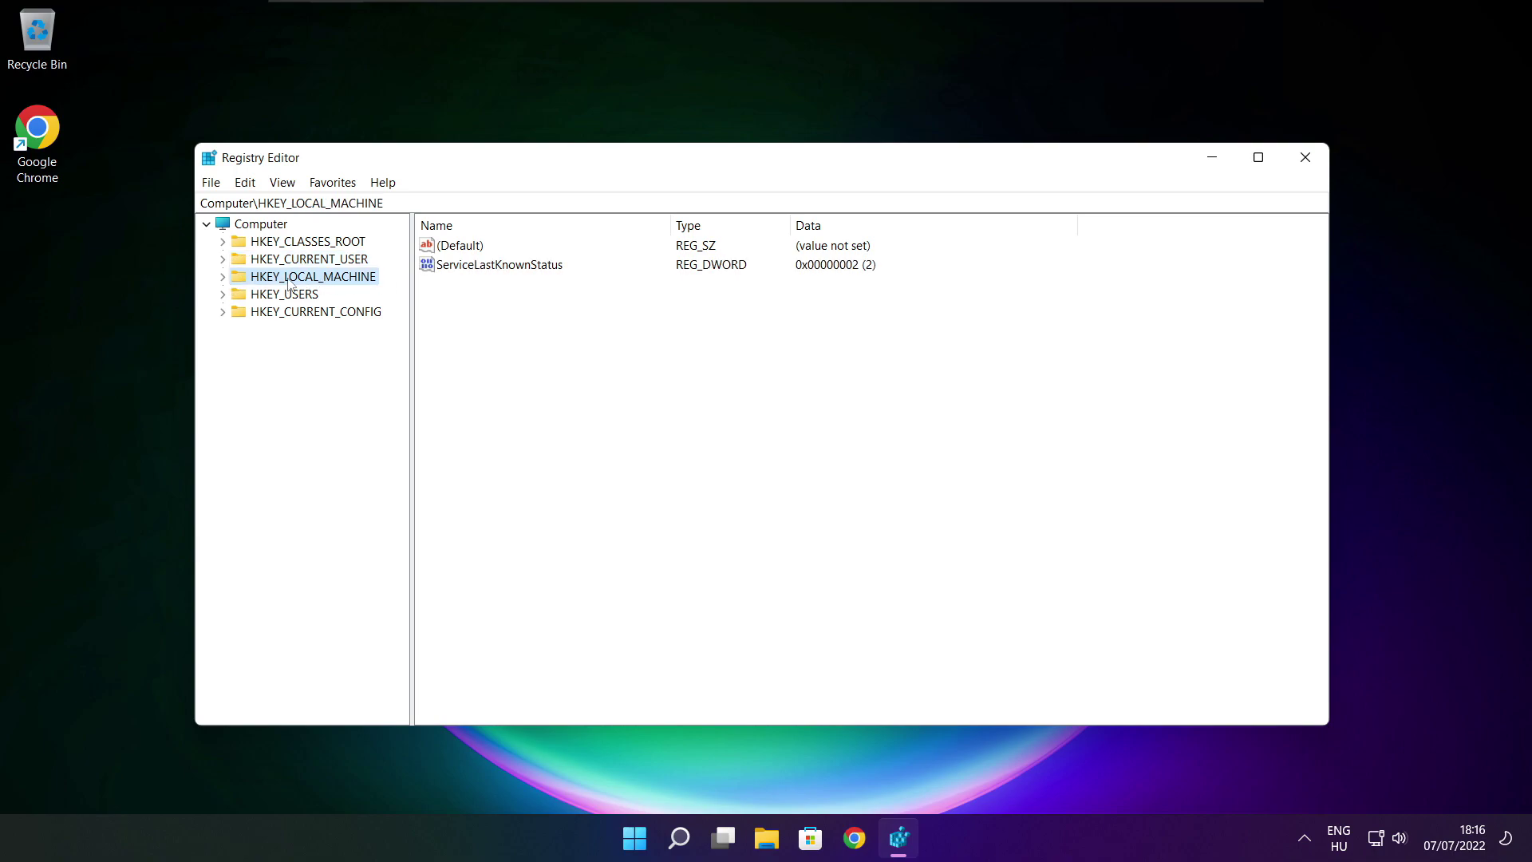
click(223, 278)
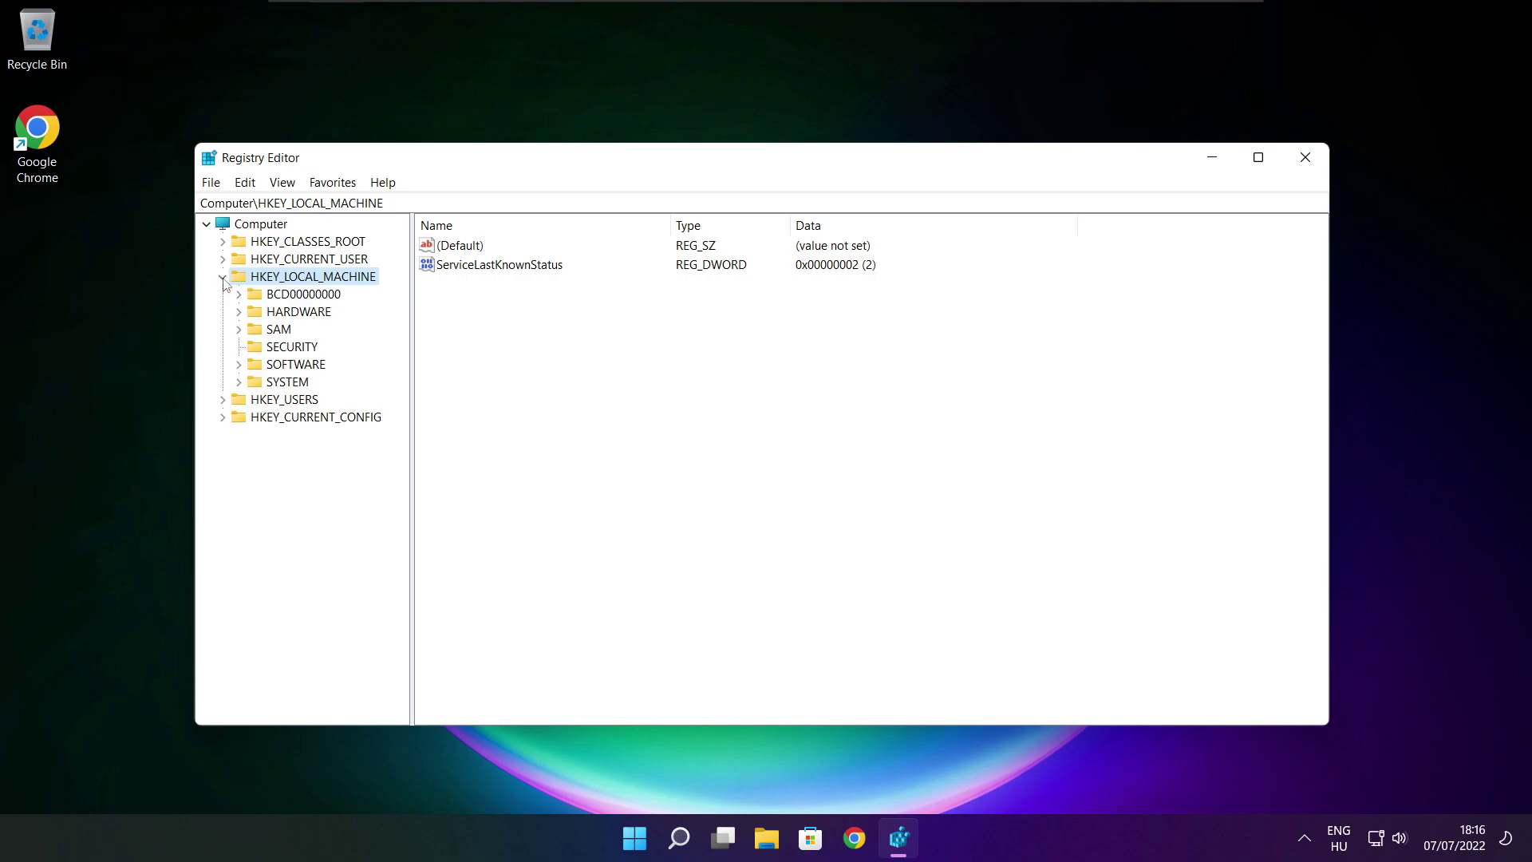
click(279, 367)
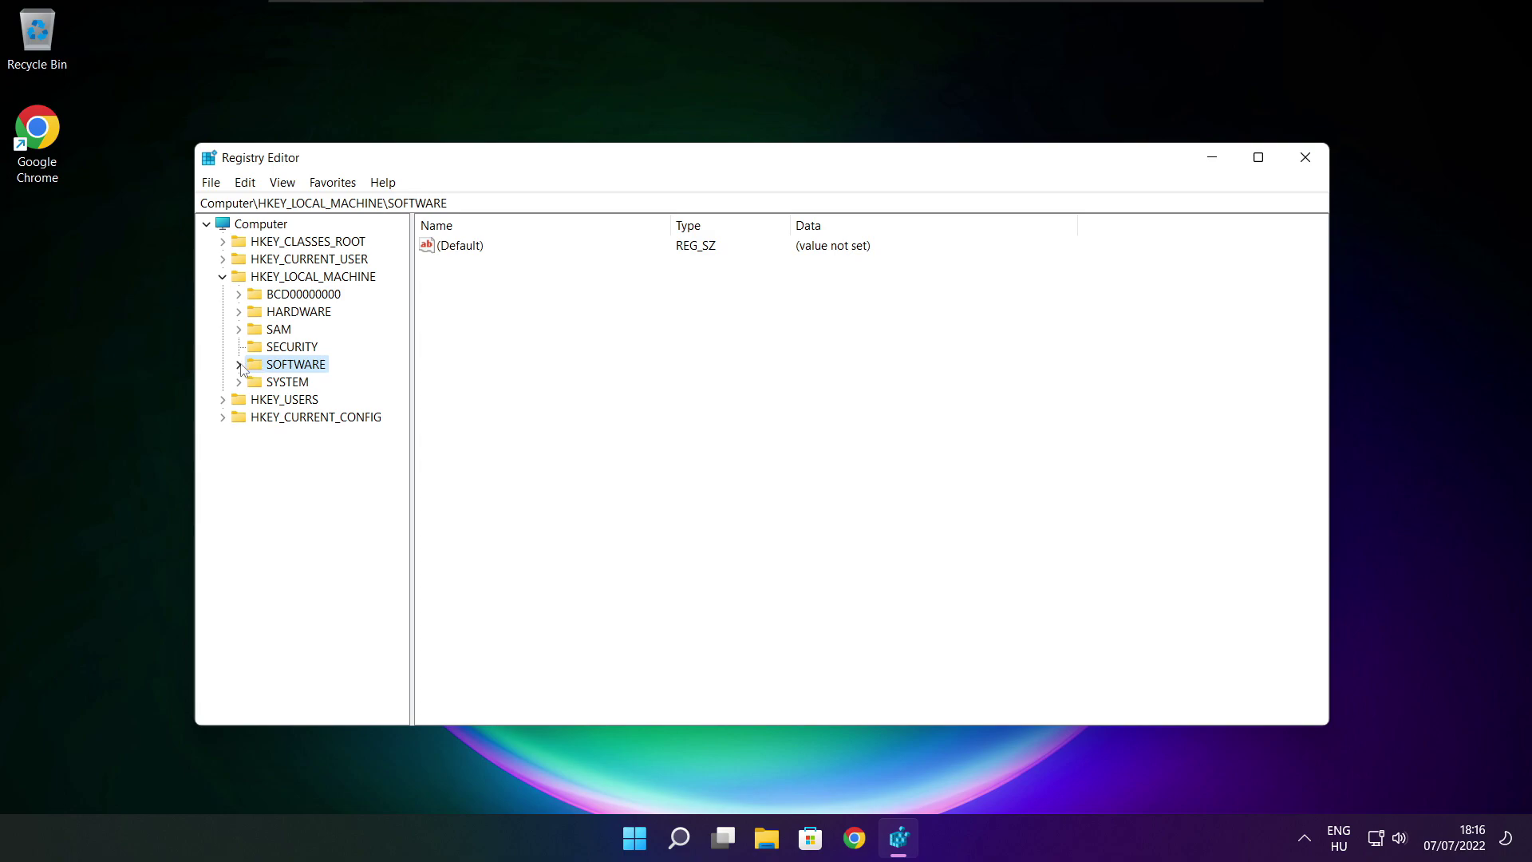
click(239, 365)
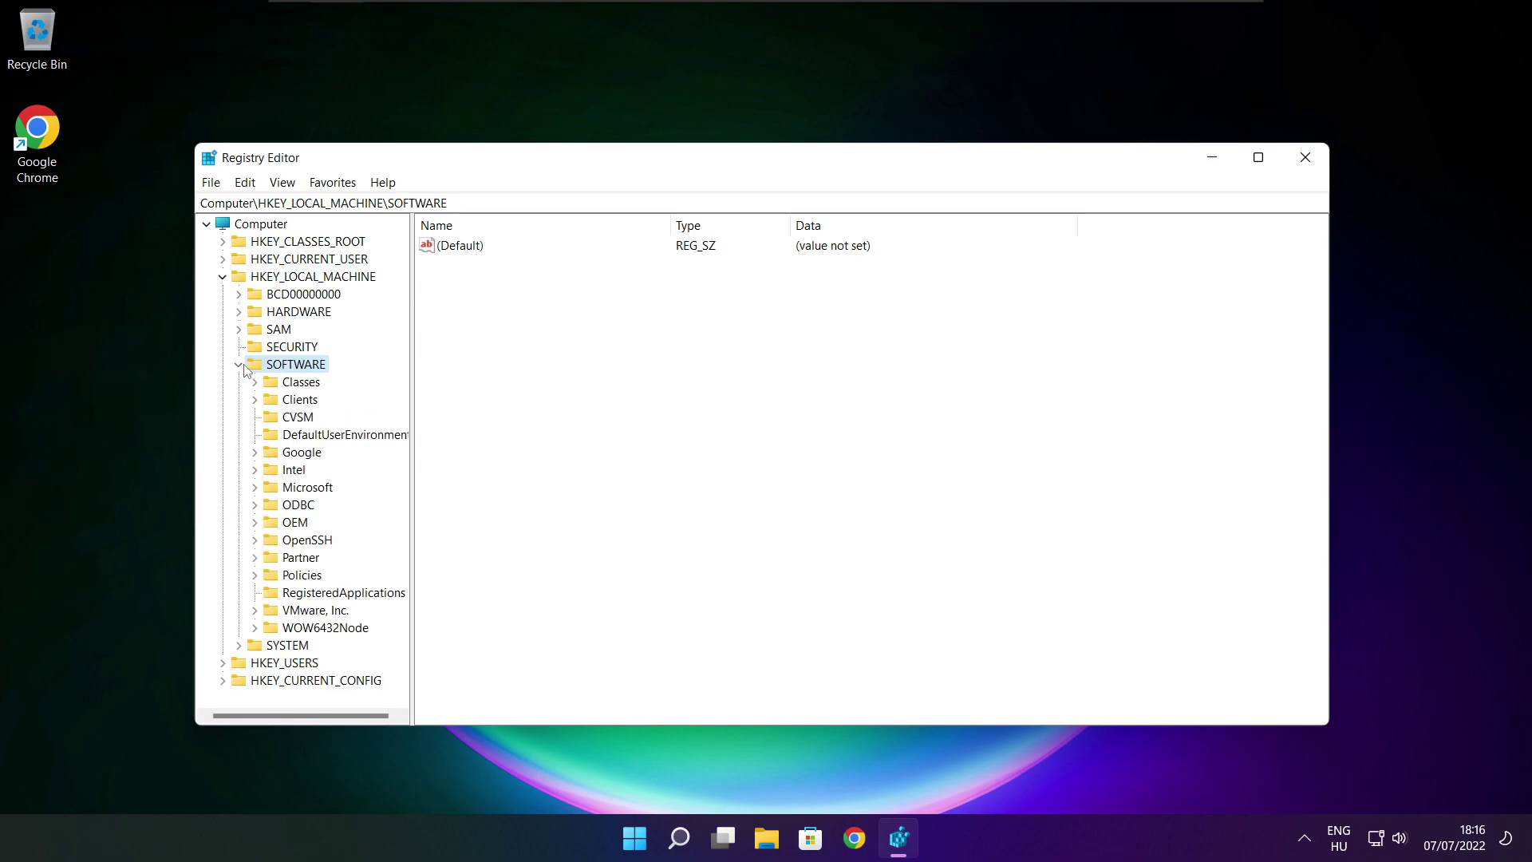
click(276, 489)
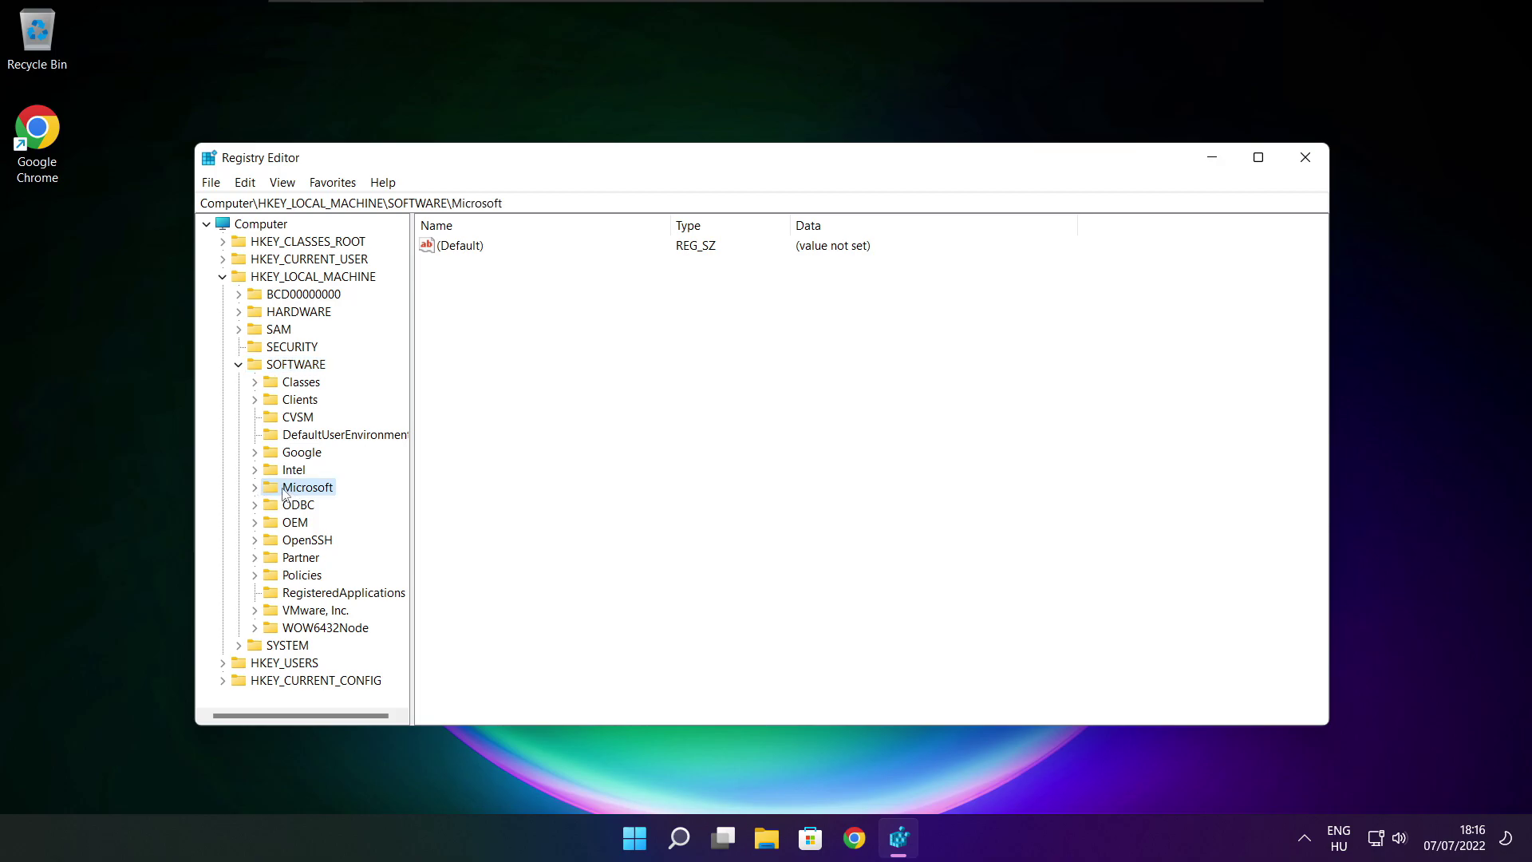
click(255, 488)
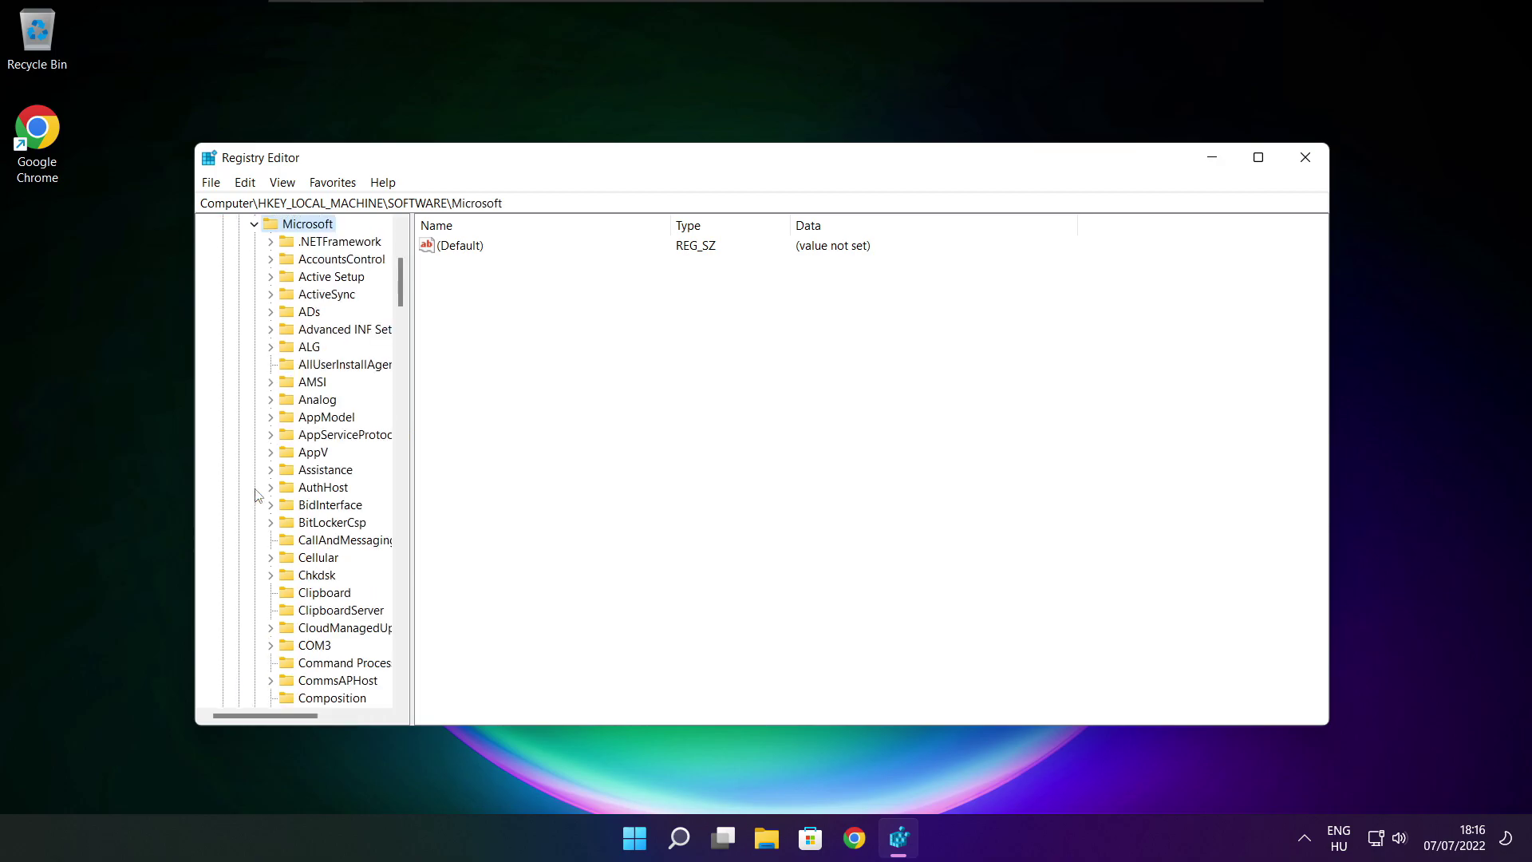
scroll(314, 477, down, 20)
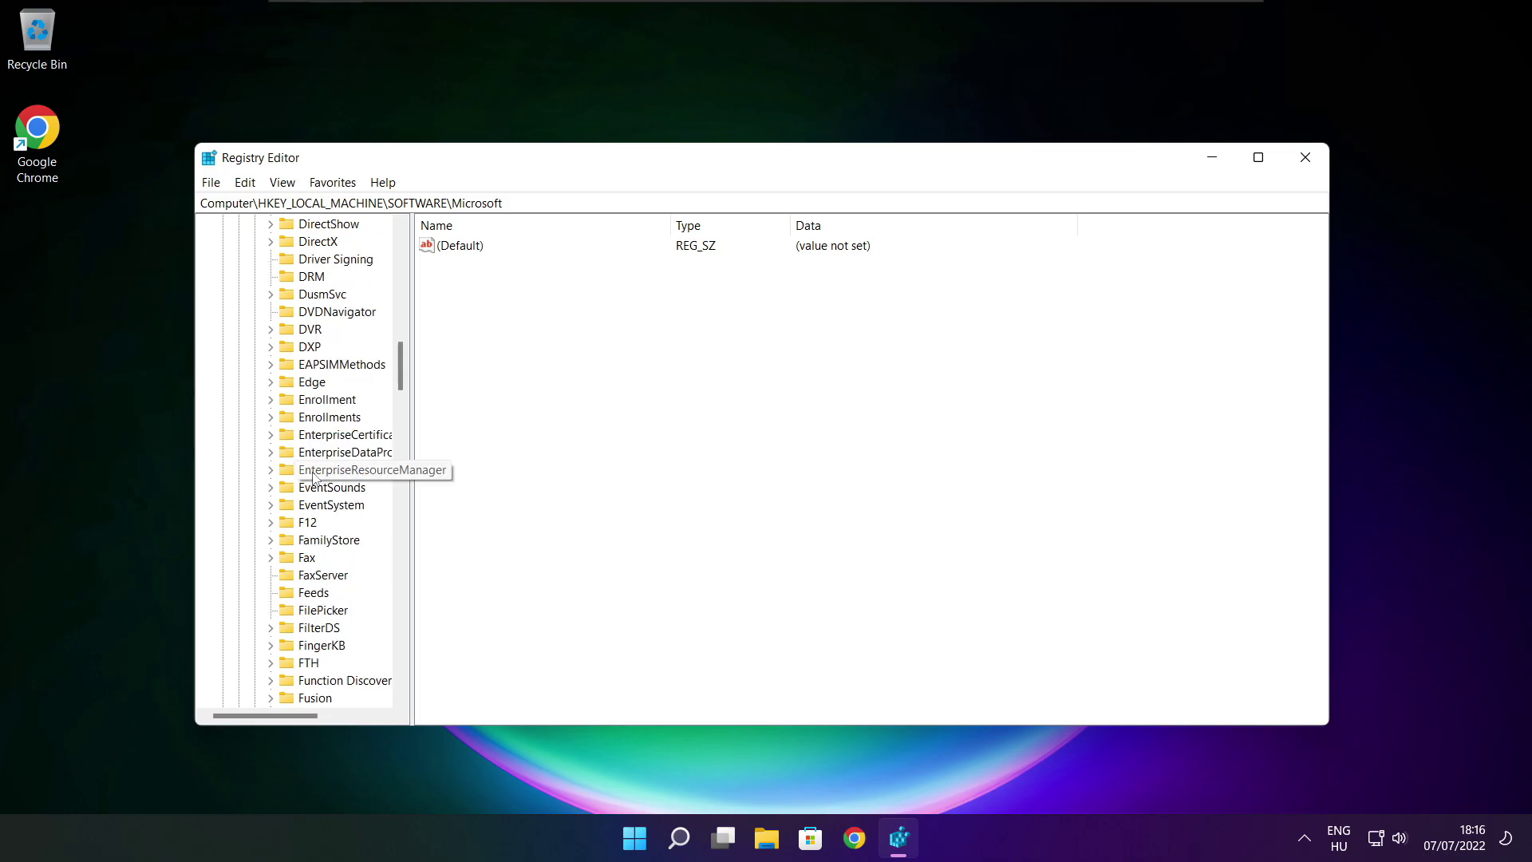
scroll(313, 477, down, 20)
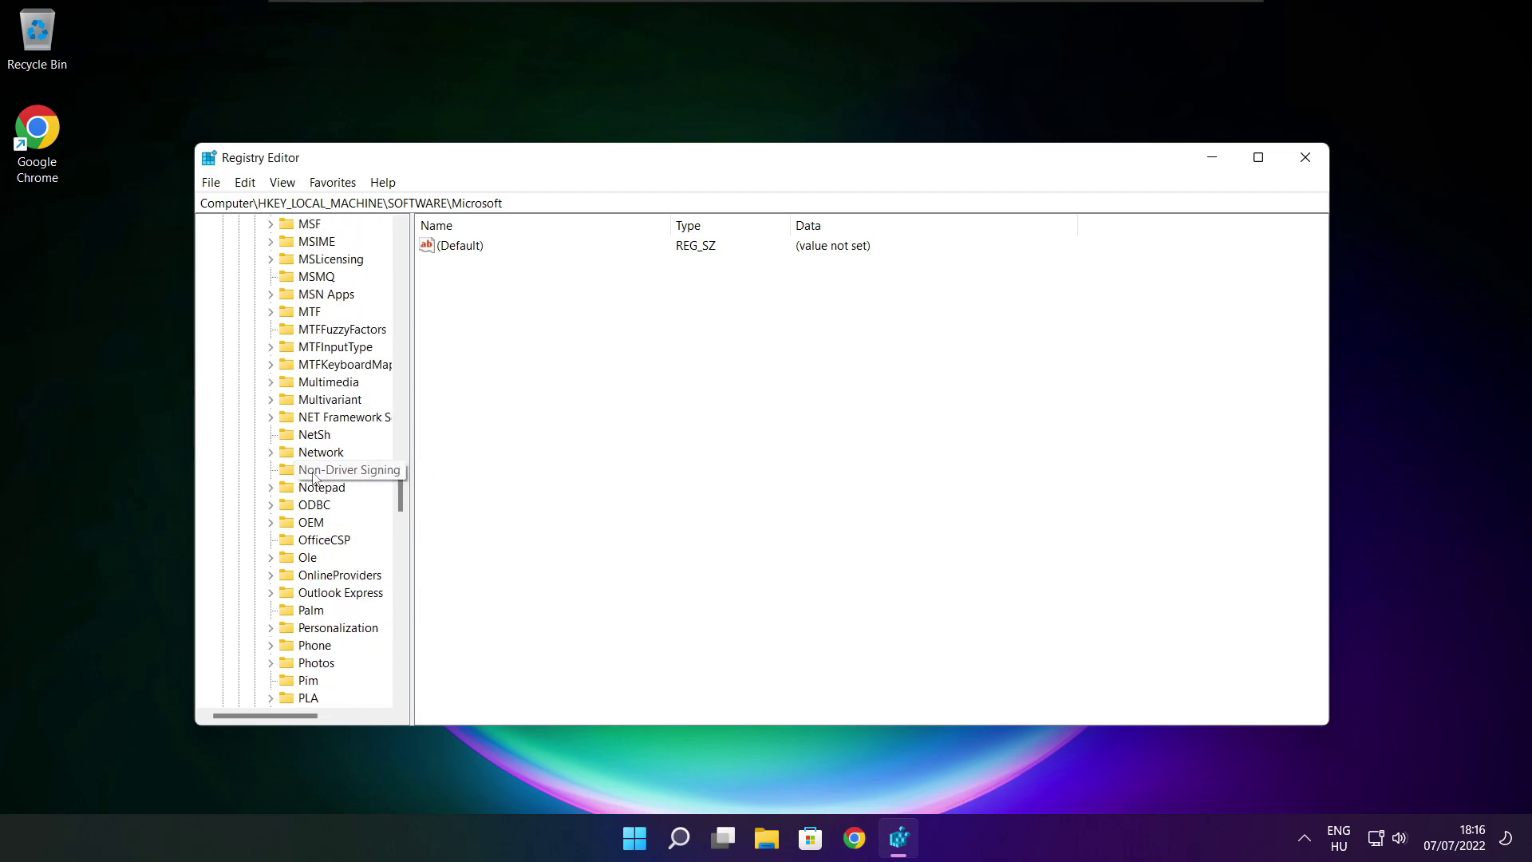
scroll(313, 477, down, 1)
scroll(313, 477, up, 1)
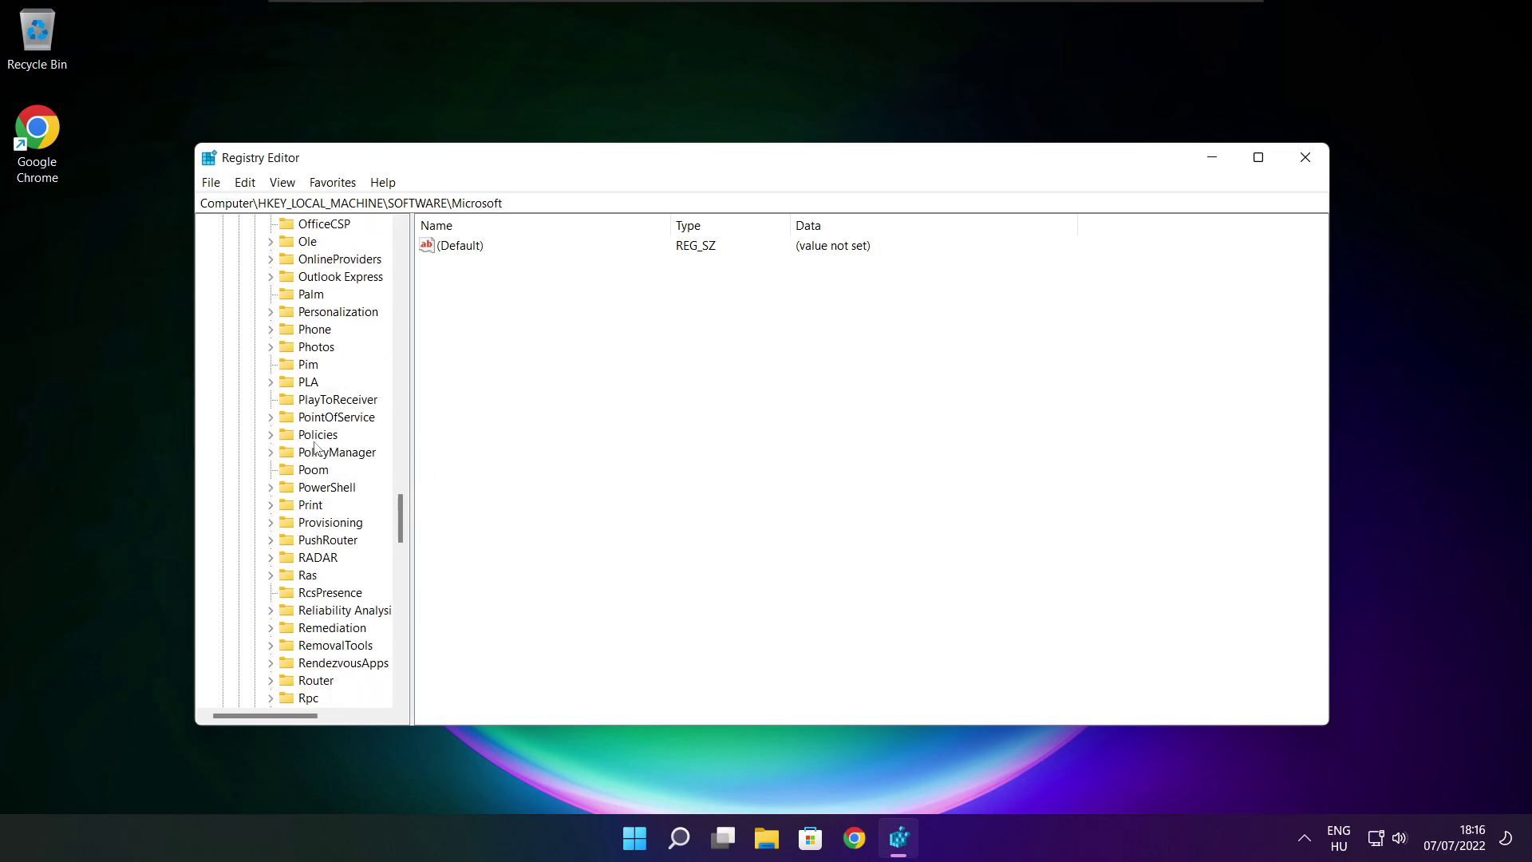
- Expand PolicyManager\default\ApplicationManagement and select the AllowGameDVR key, showing value 1
click(314, 453)
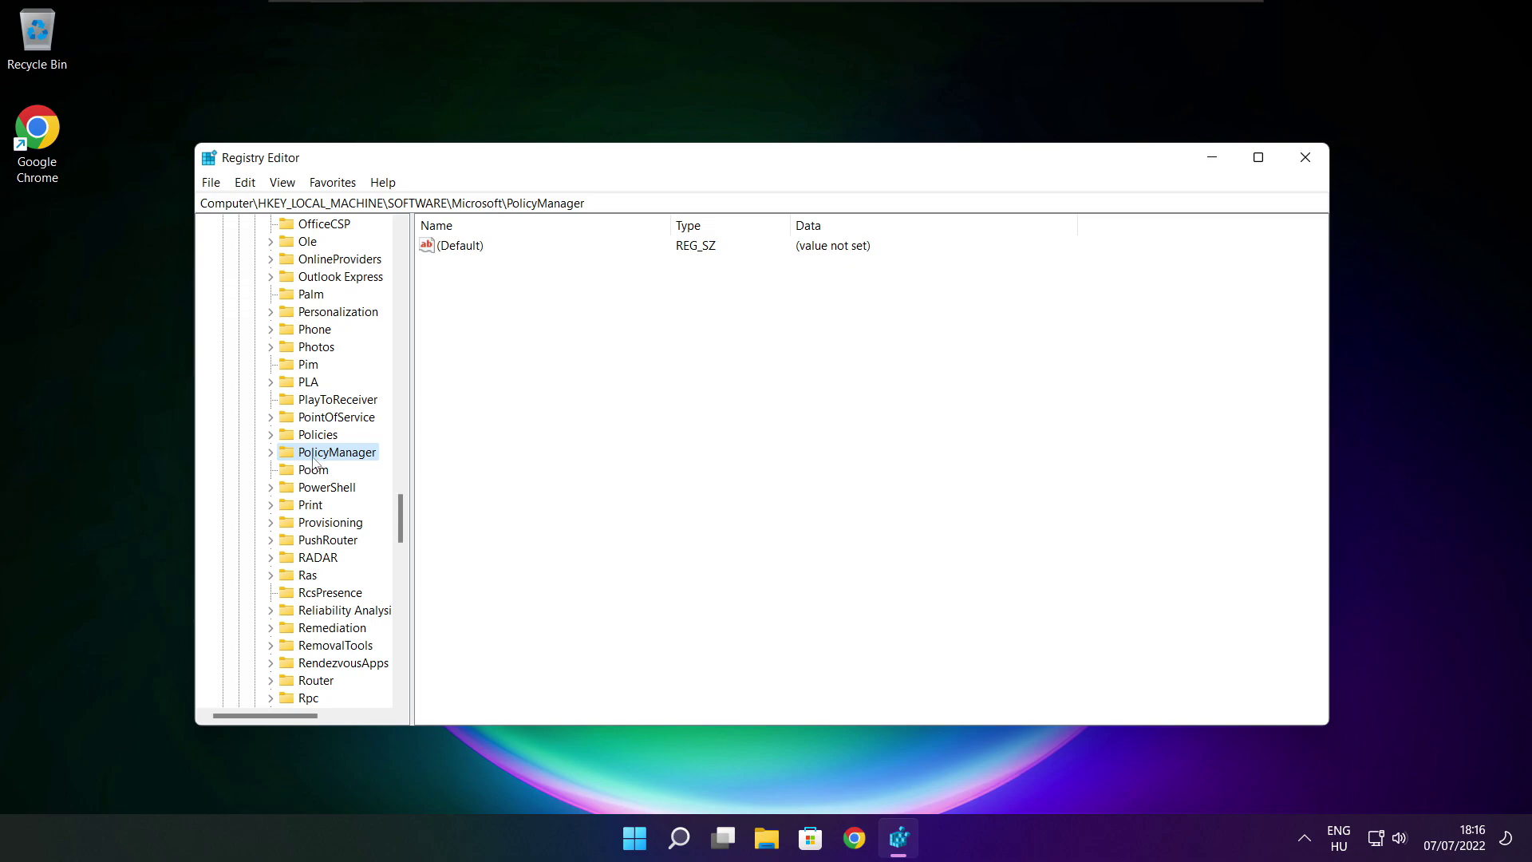
click(270, 452)
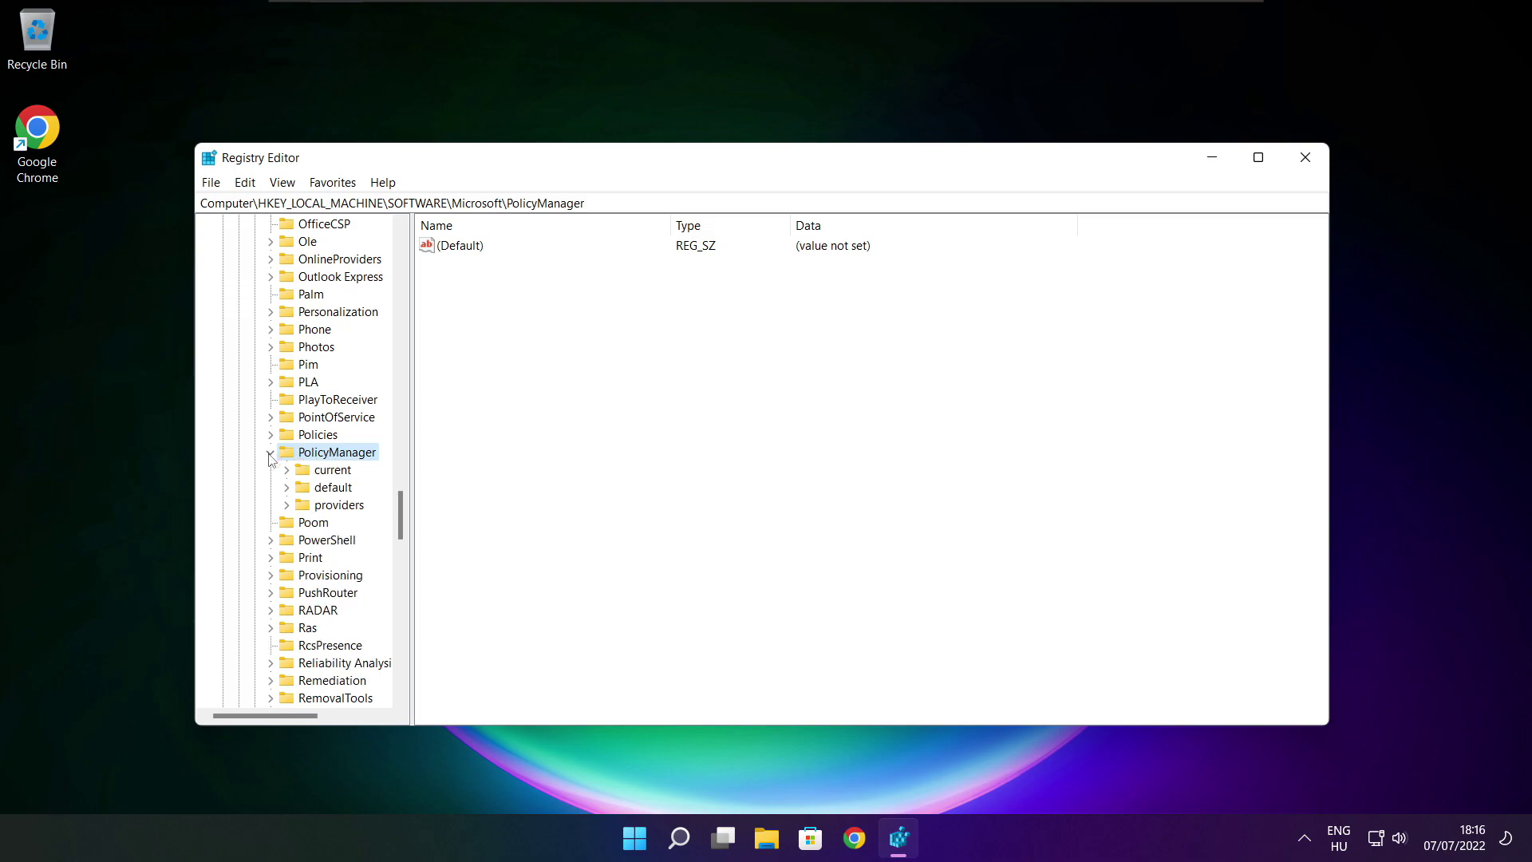
click(334, 492)
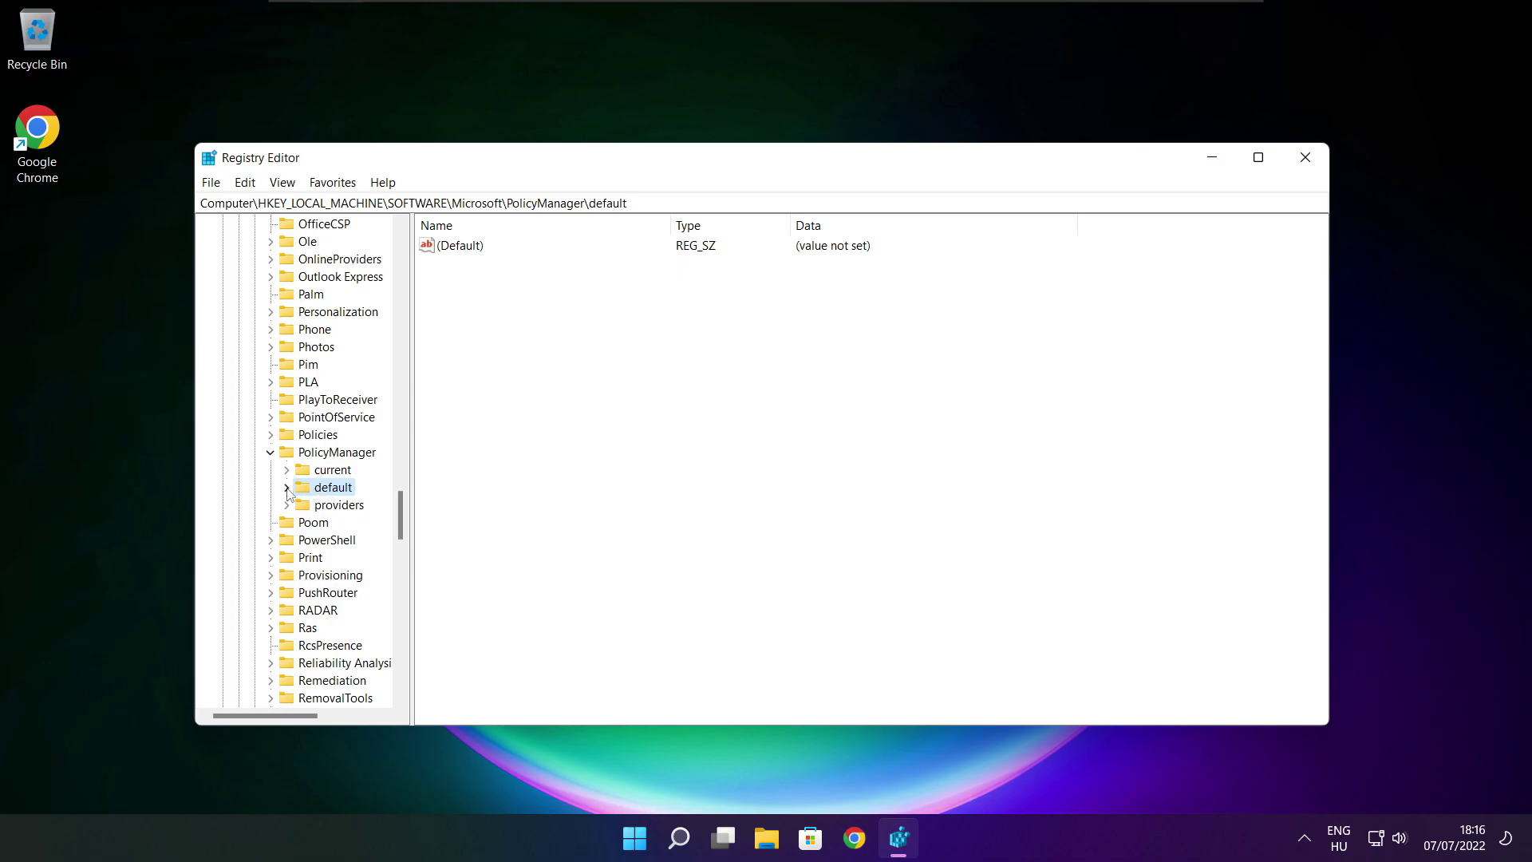
click(286, 487)
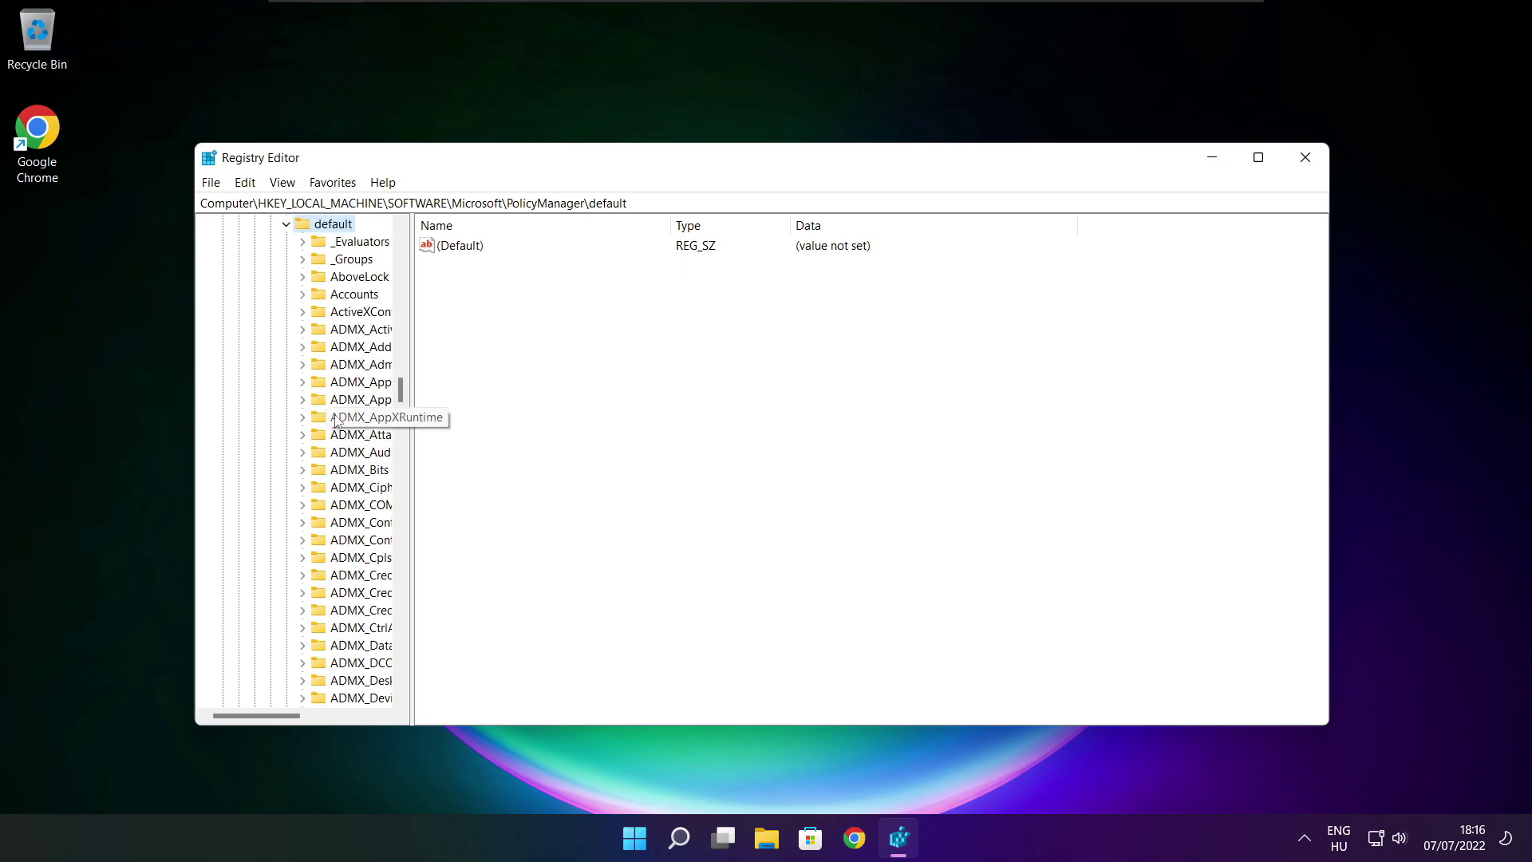
scroll(355, 353, down, 7)
scroll(355, 353, down, 20)
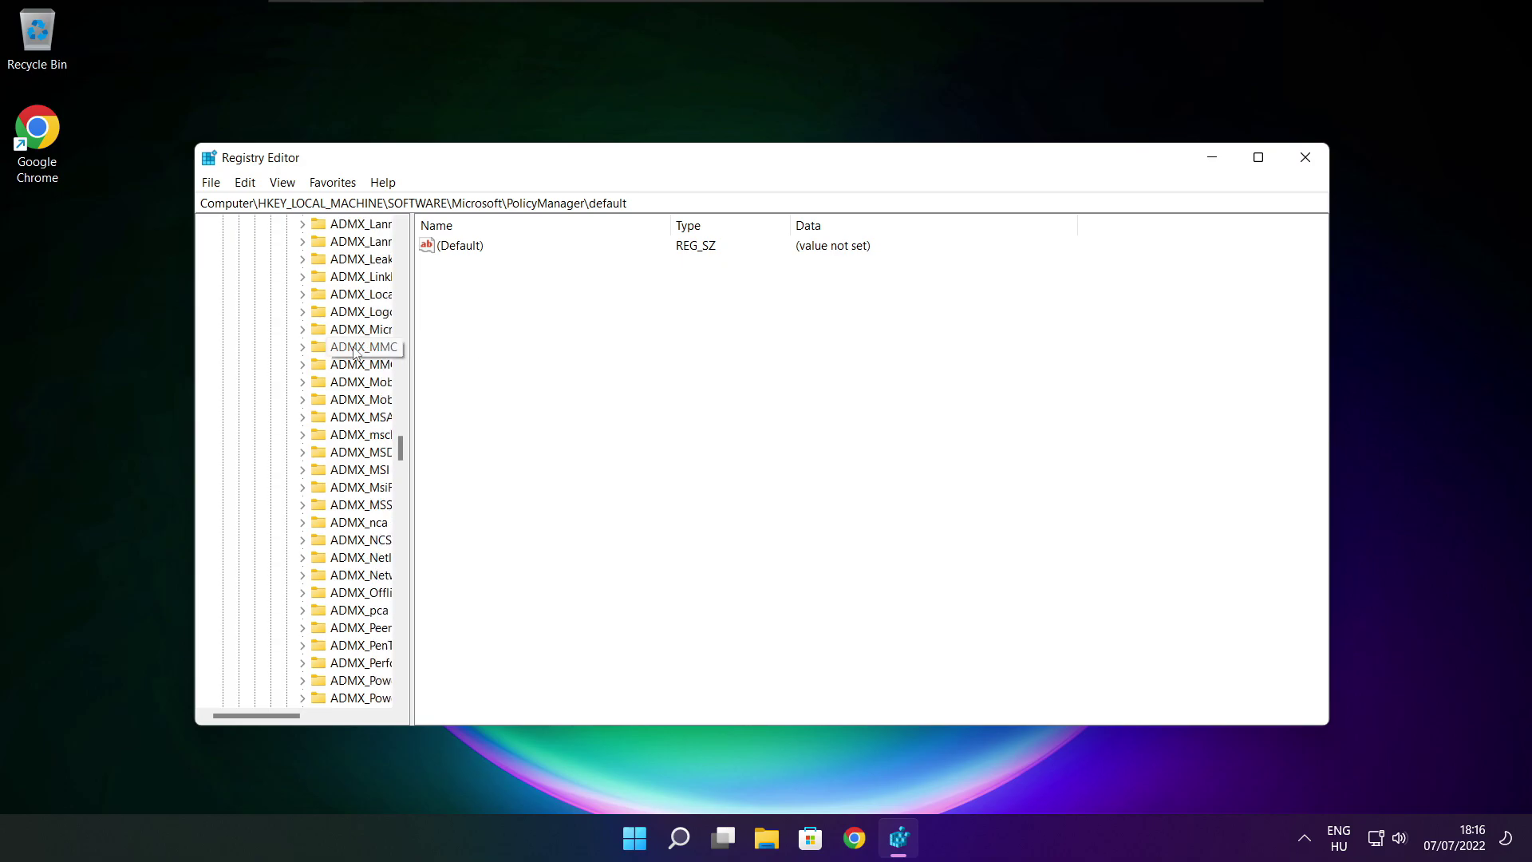
scroll(355, 353, down, 3)
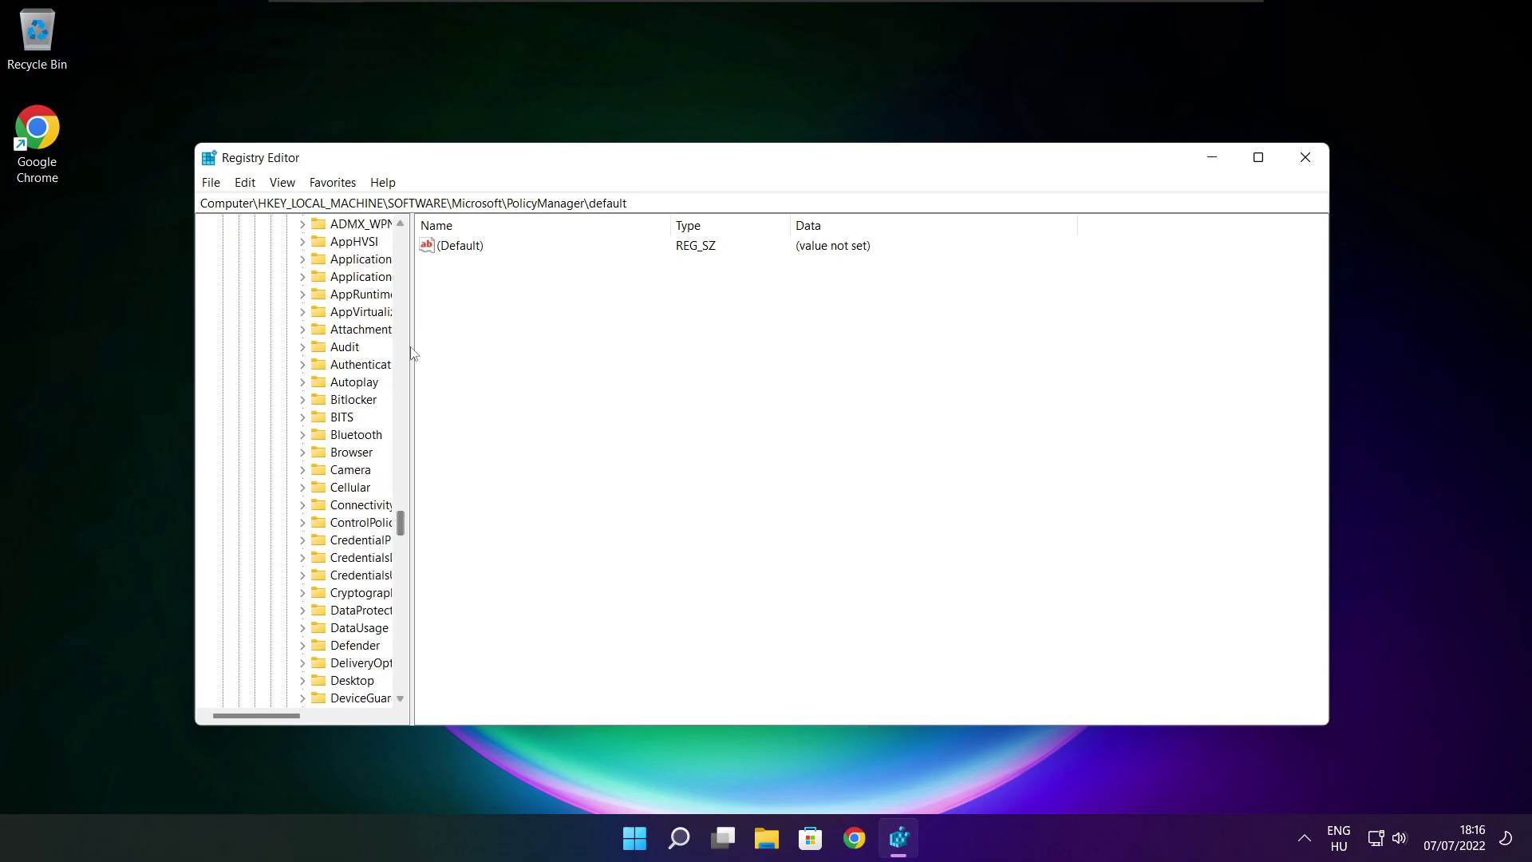
drag(411, 348, 507, 349)
scroll(449, 352, up, 1)
click(357, 330)
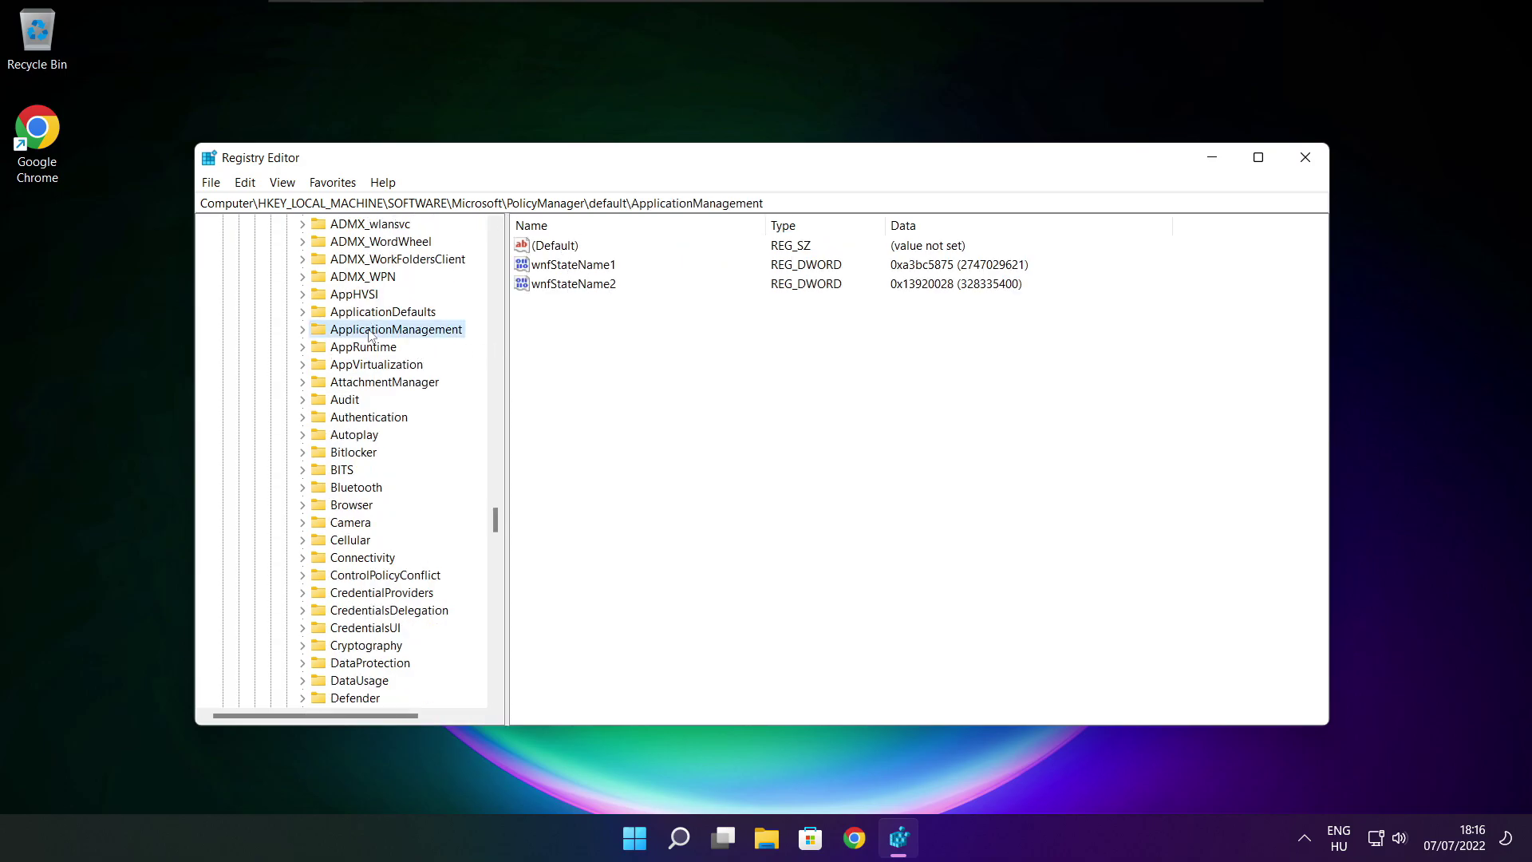
click(302, 329)
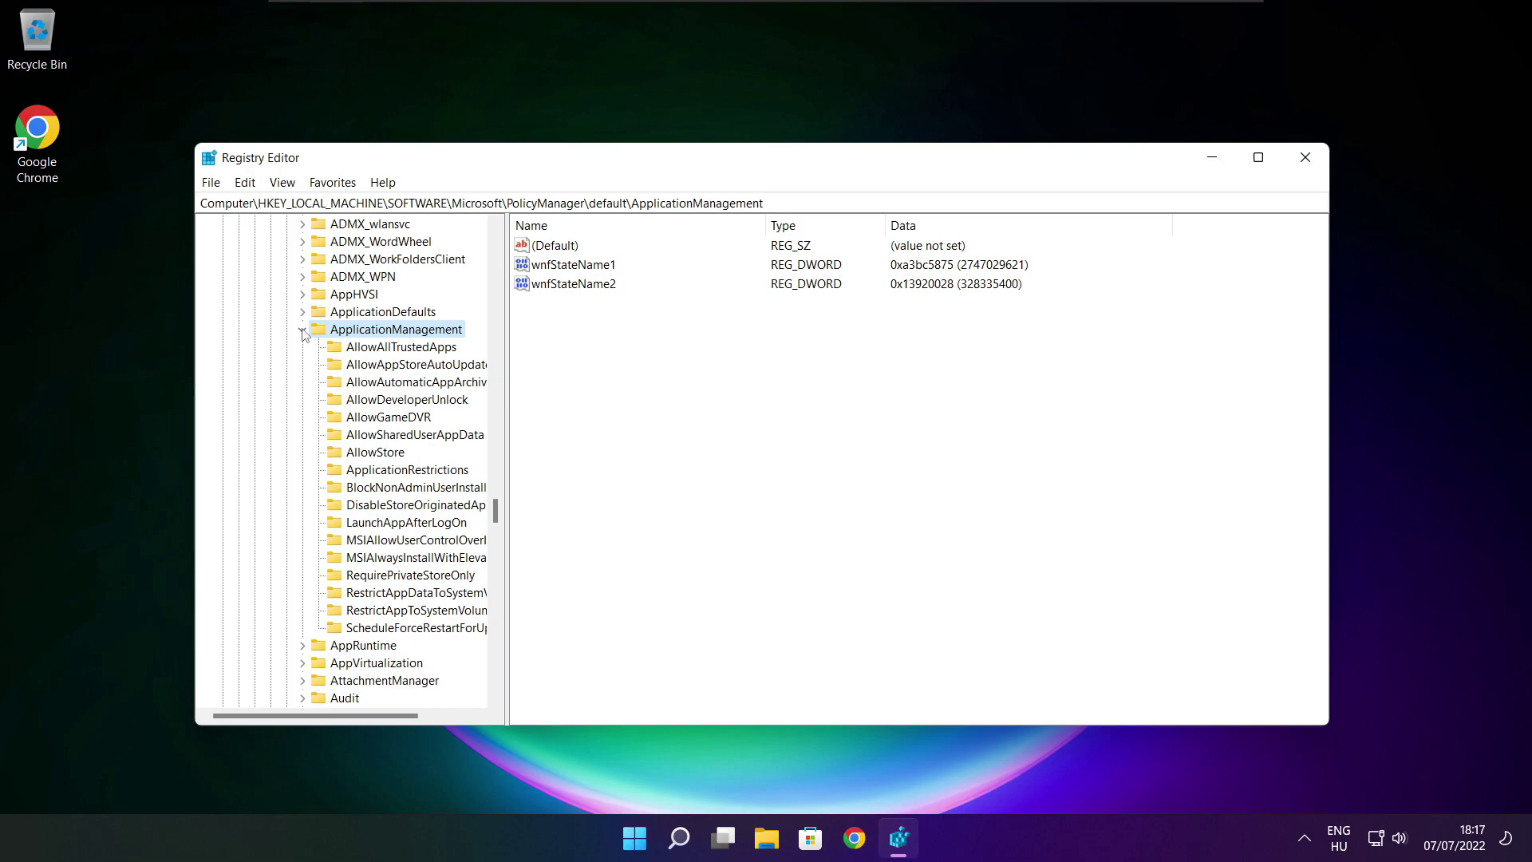
drag(508, 401, 524, 401)
click(390, 418)
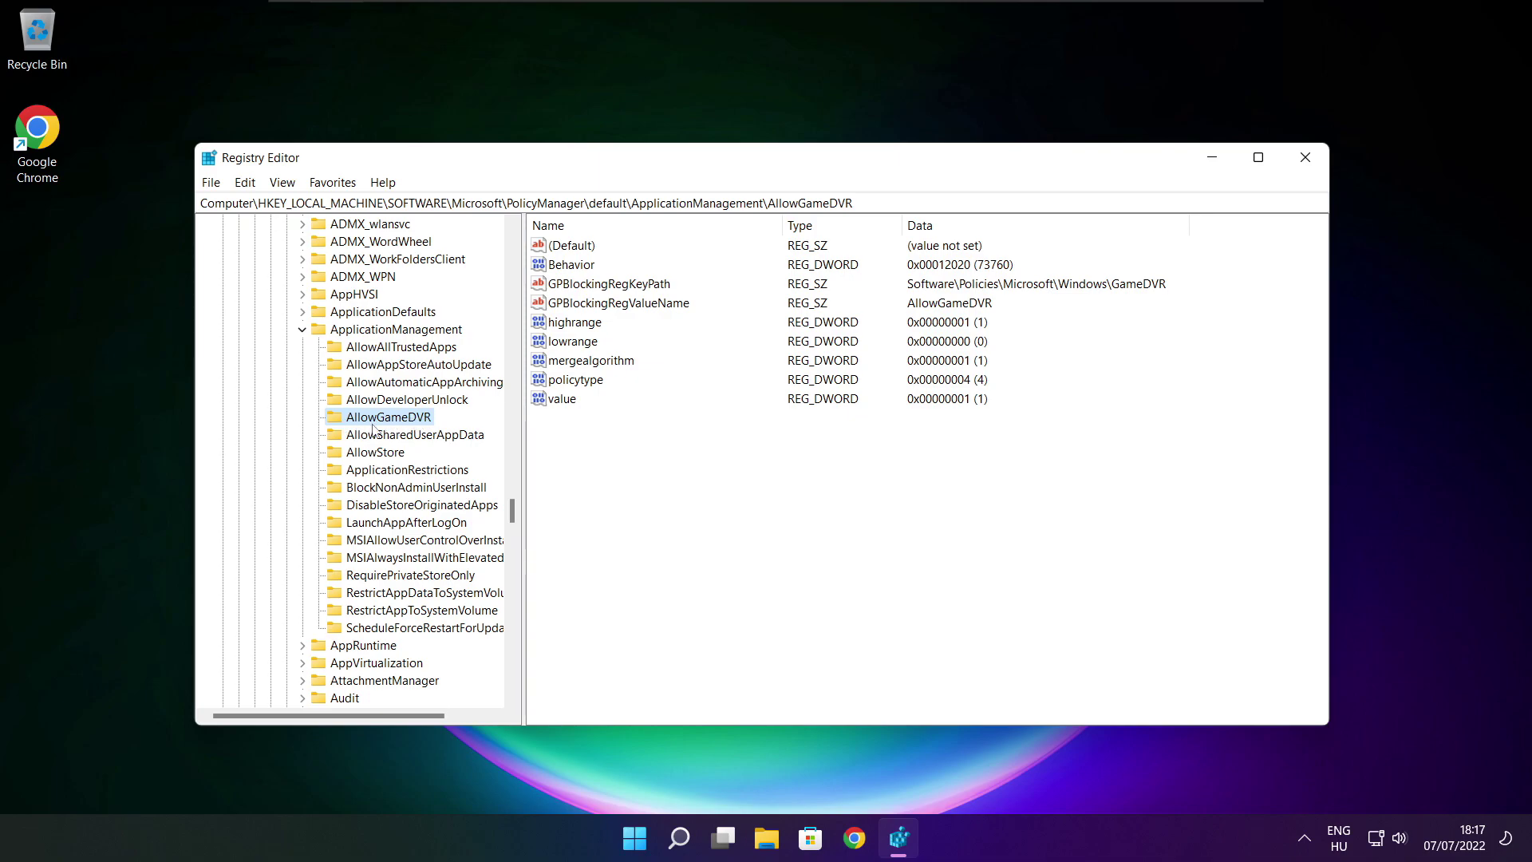
- Change AllowGameDVR's 'value' entry from 1 to 0, then close Registry Editor
click(565, 399)
double_click(563, 400)
drag(430, 256, 777, 318)
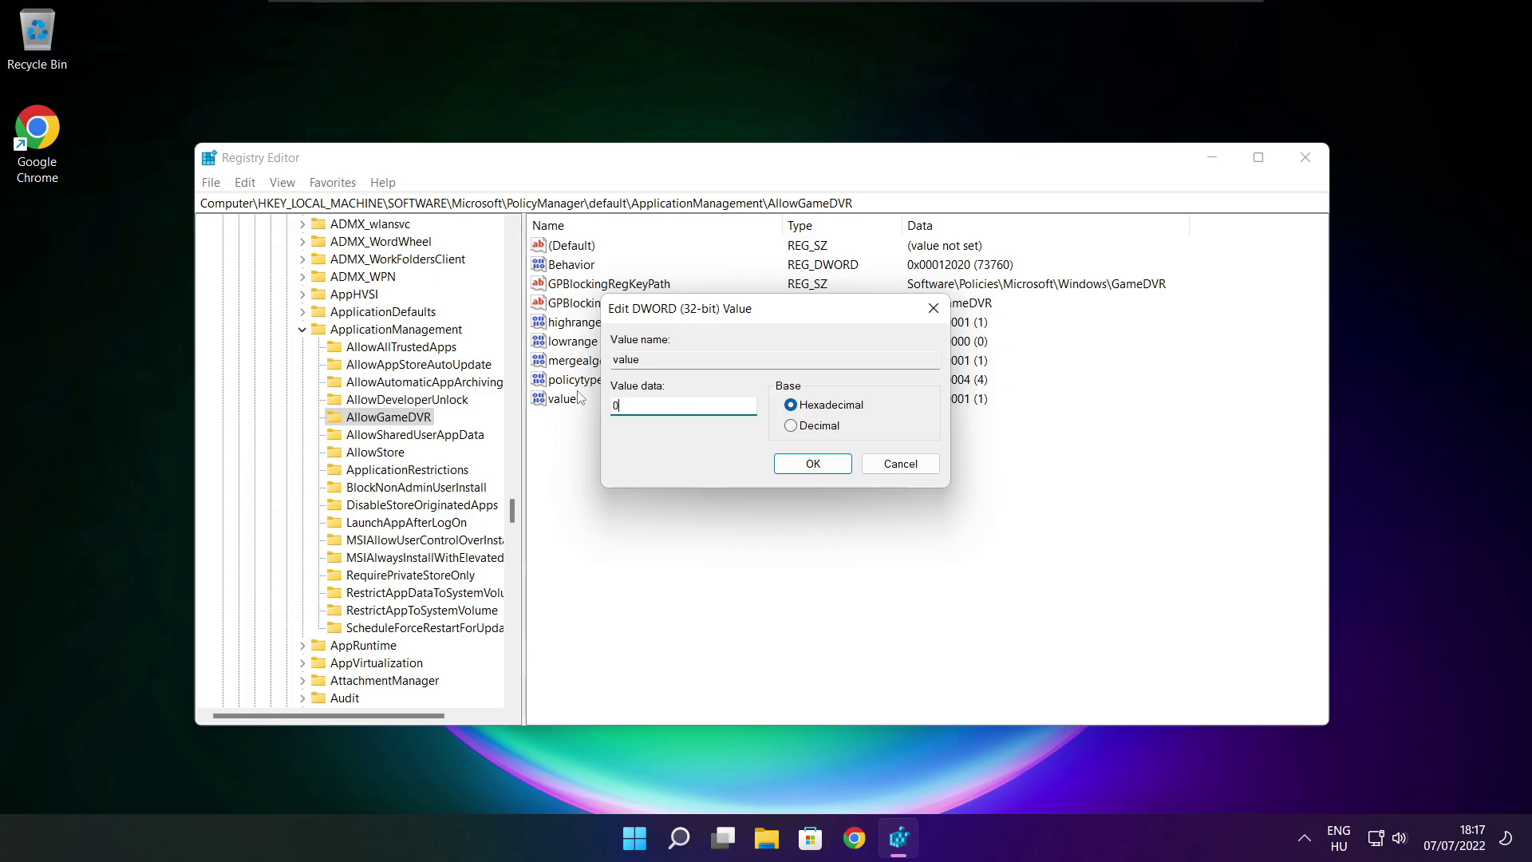
click(812, 466)
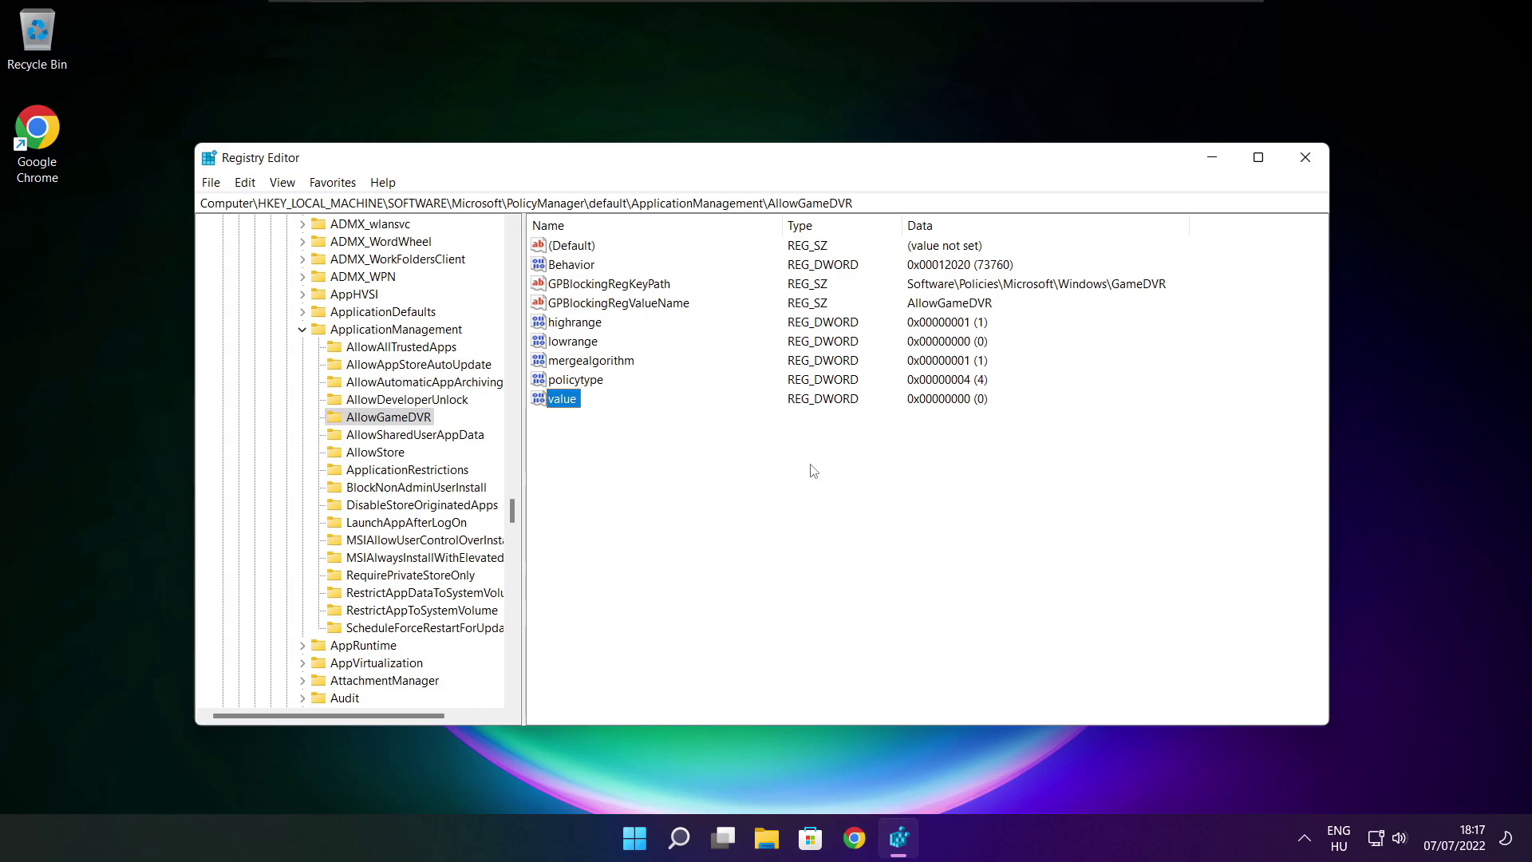
click(1308, 162)
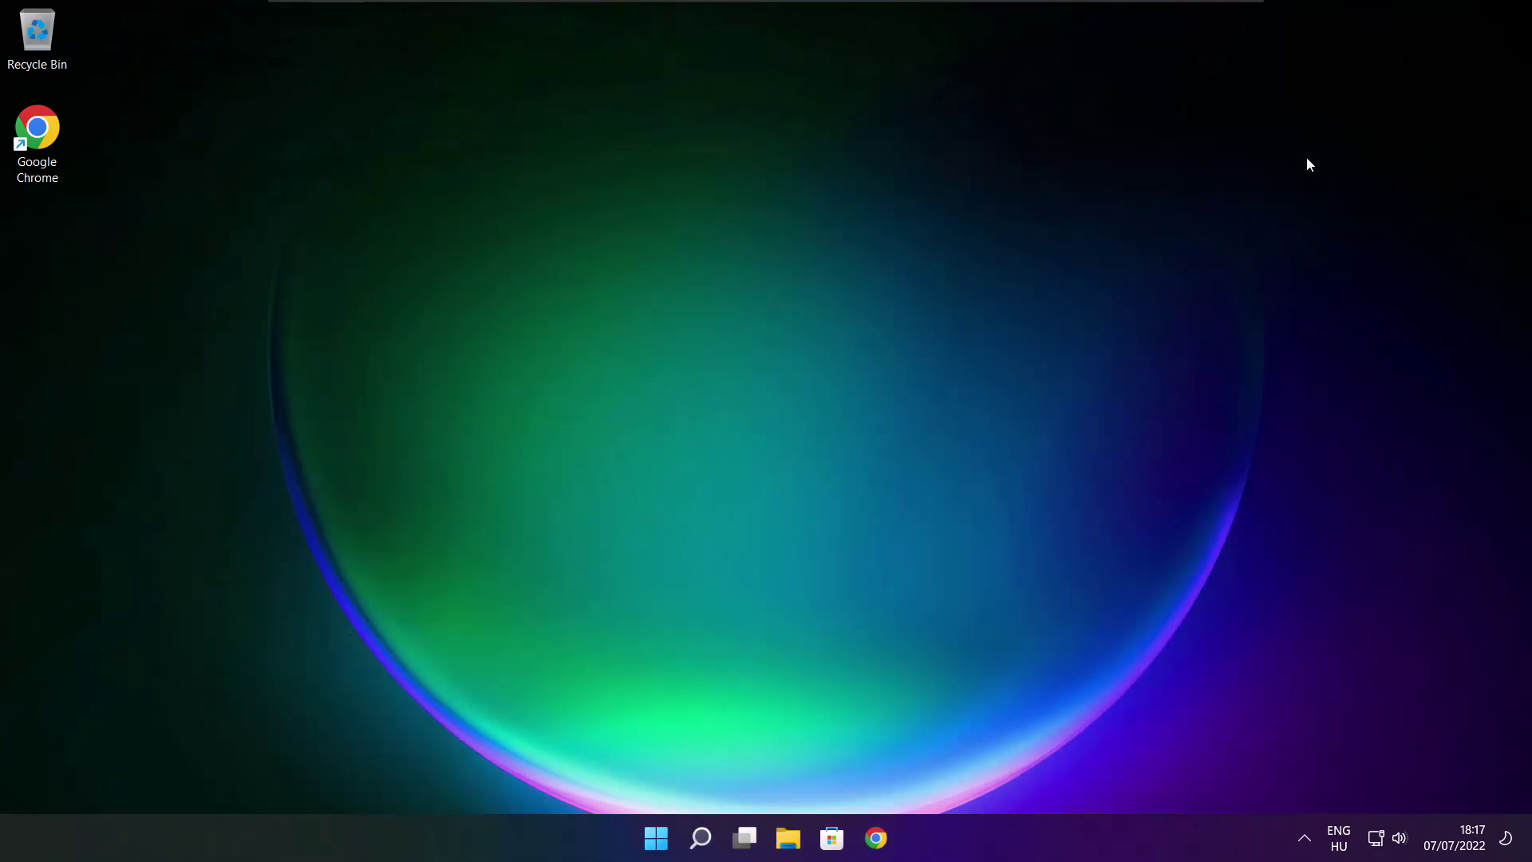
- From Chrome's Download Center page, download the DirectX End-User Runtime Web Installer and run dxwebsetup.exe
click(879, 844)
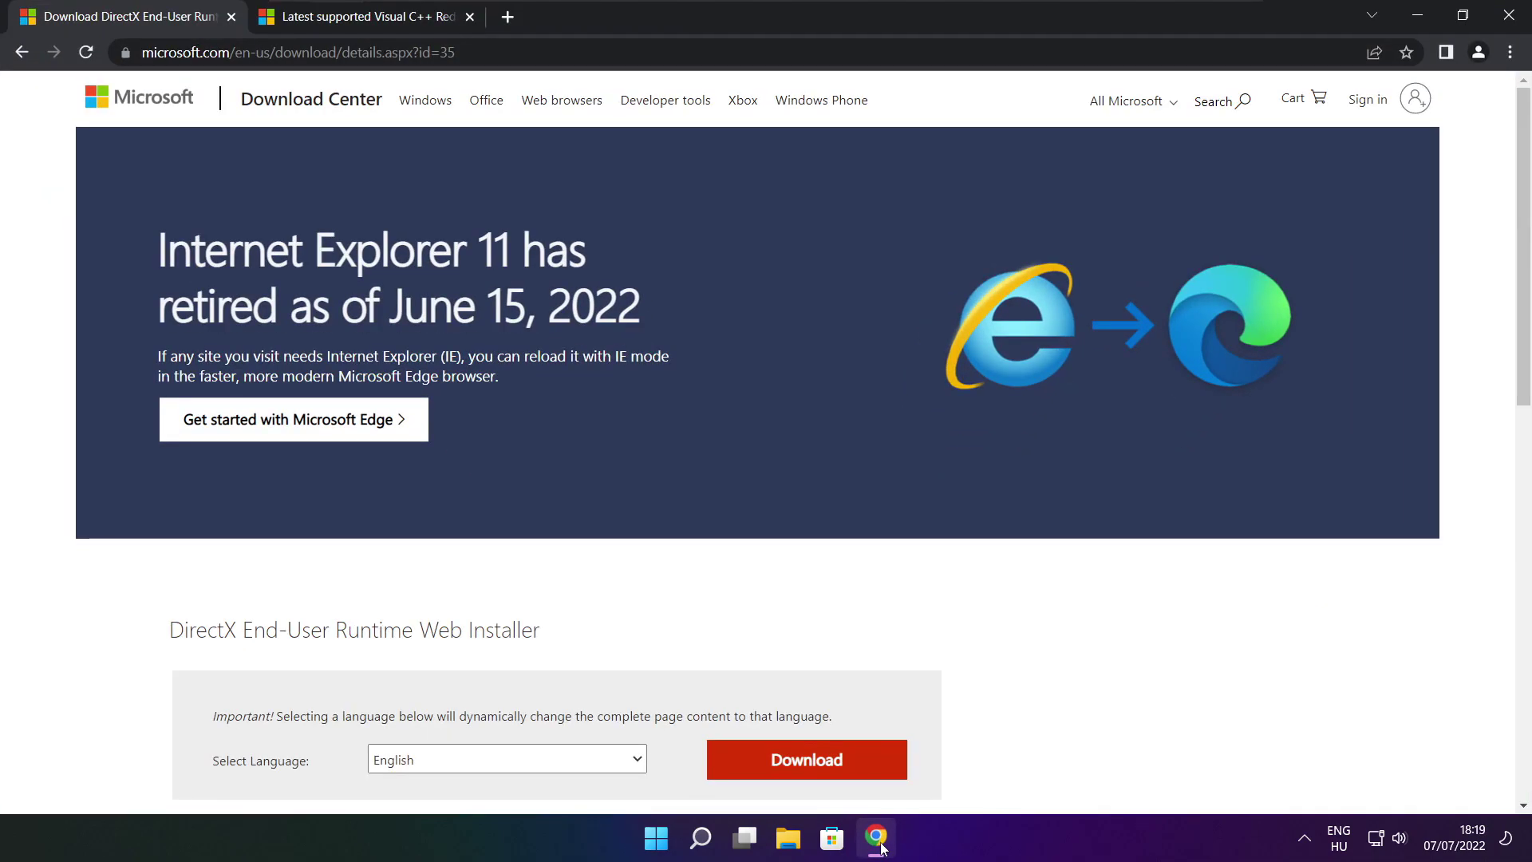
click(456, 52)
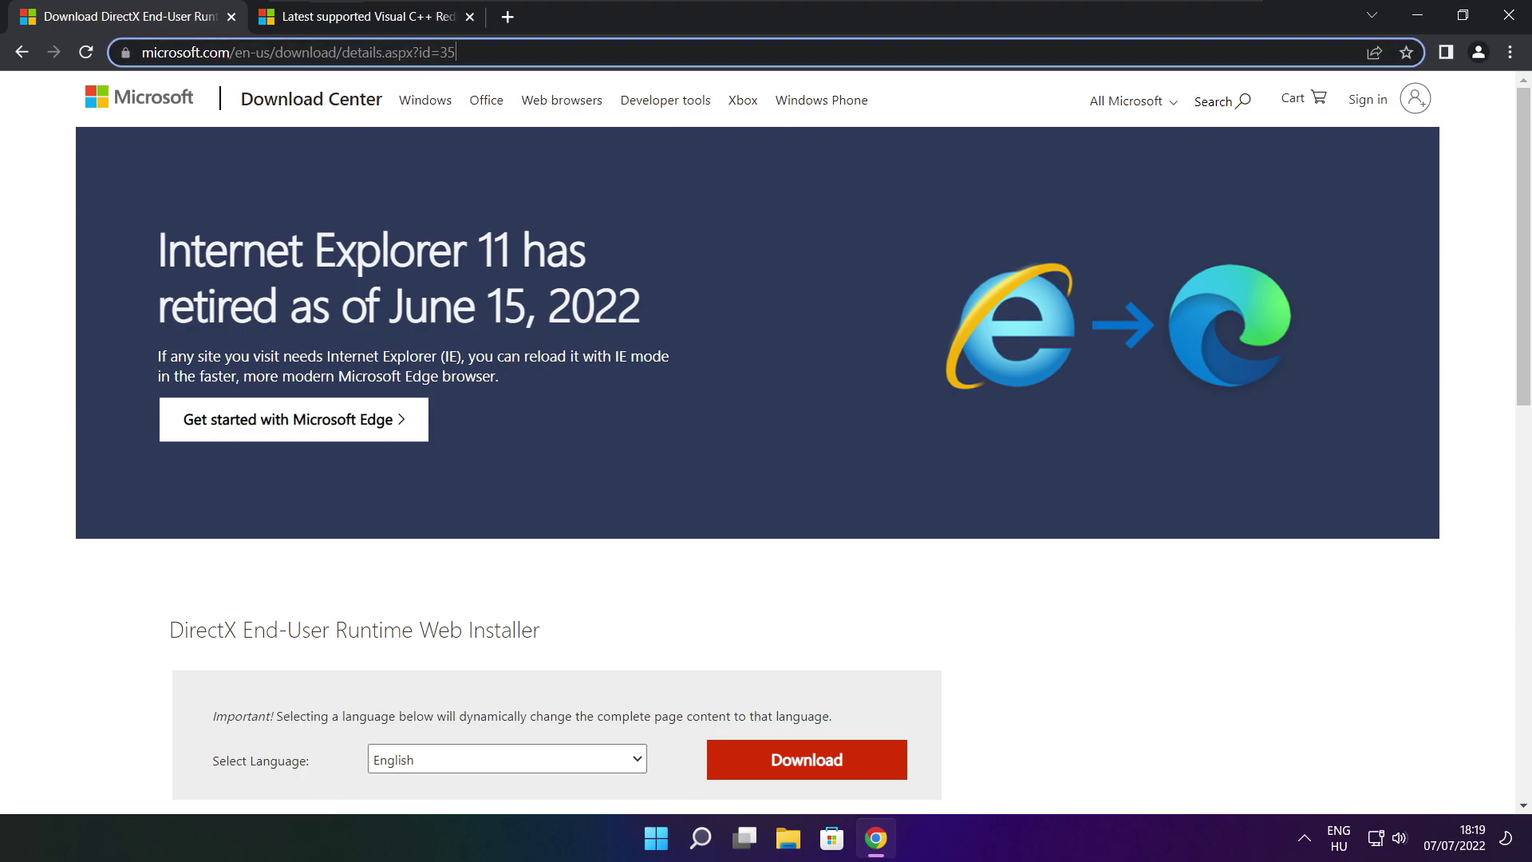
mouse_move(455, 51)
mouse_down()
mouse_move(142, 52)
mouse_move(455, 52)
mouse_up()
click(548, 572)
drag(1522, 255, 1522, 385)
drag(564, 340, 652, 339)
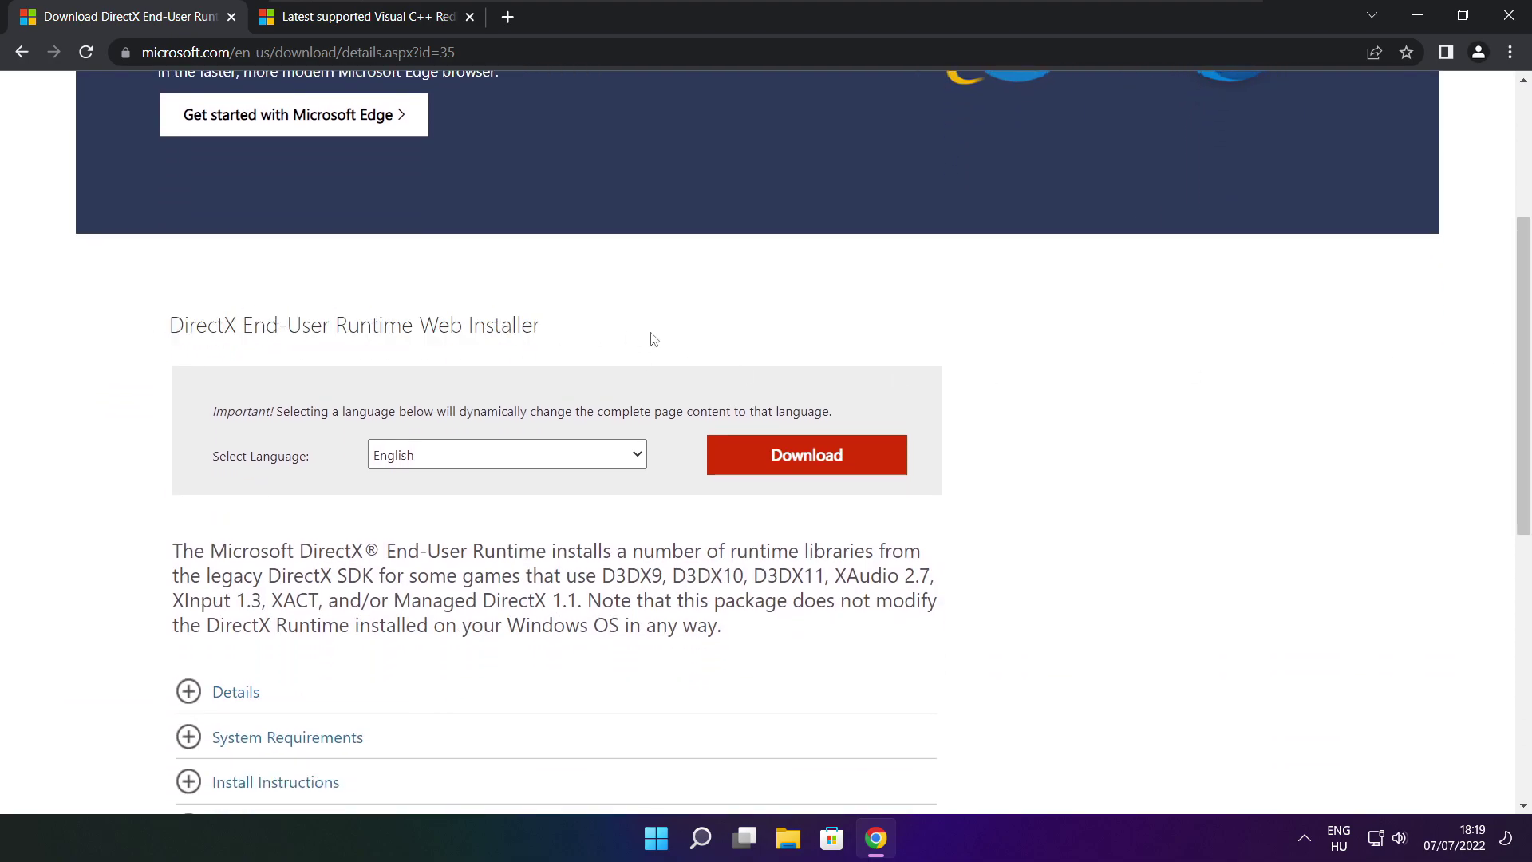
click(812, 456)
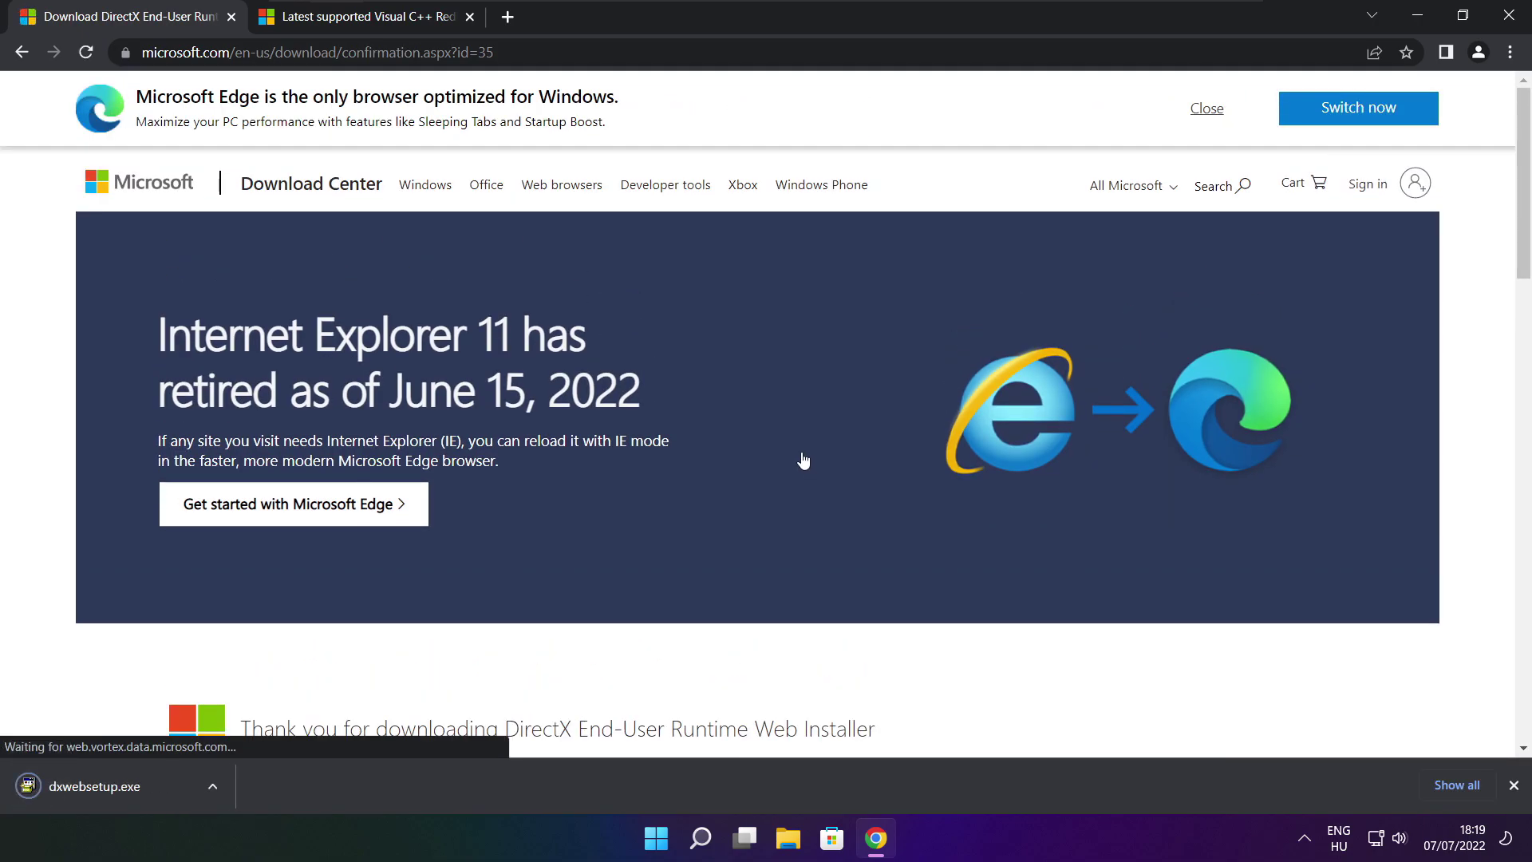
click(144, 787)
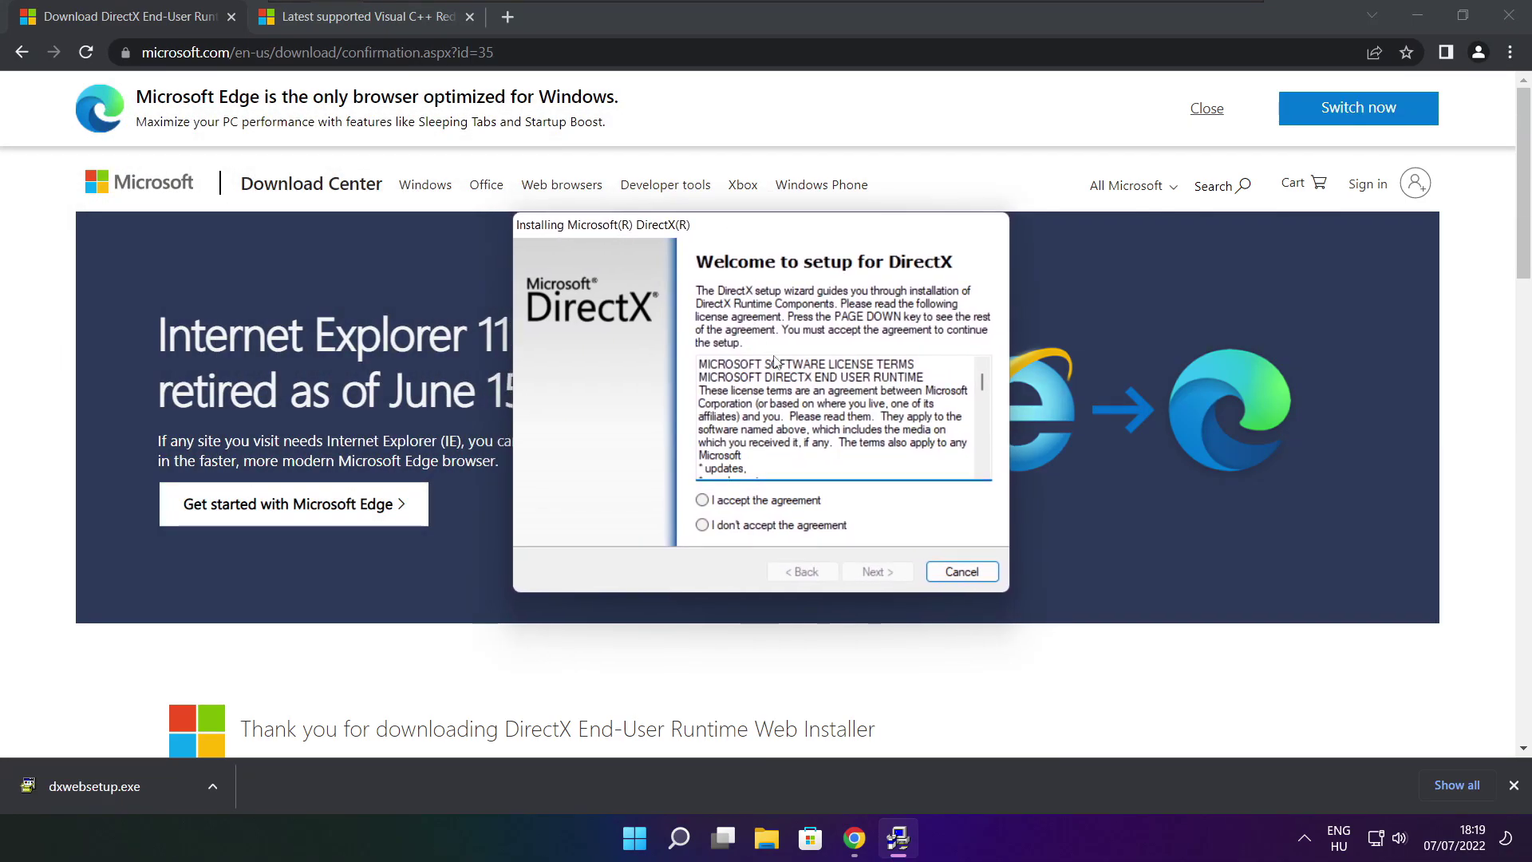
- Accept the DirectX license, uncheck 'Install the Bing Bar', and start the 93.3 MB runtime install
drag(982, 382, 982, 459)
click(724, 502)
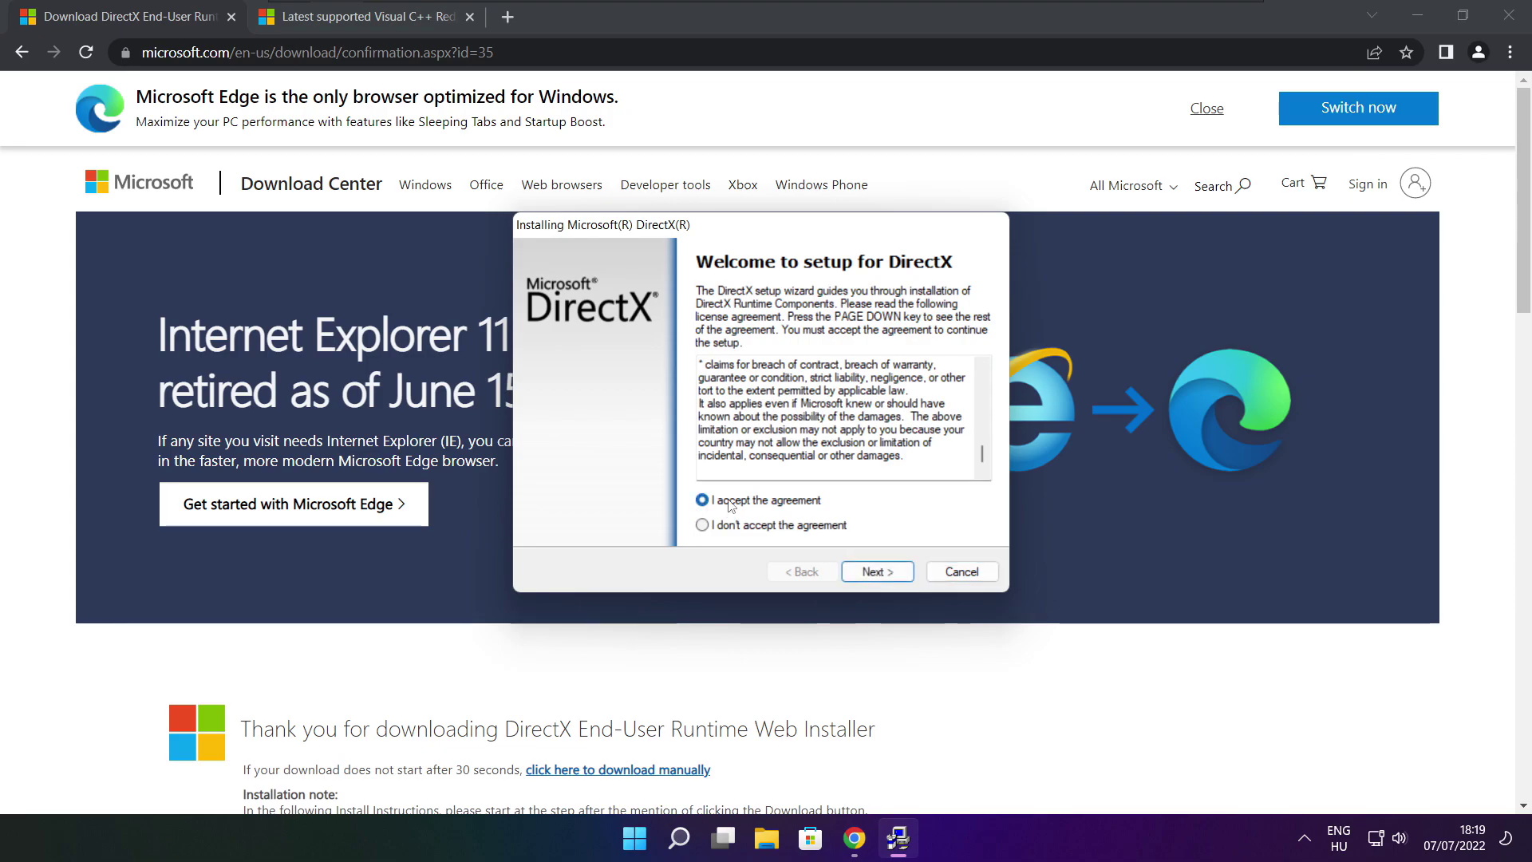
click(882, 576)
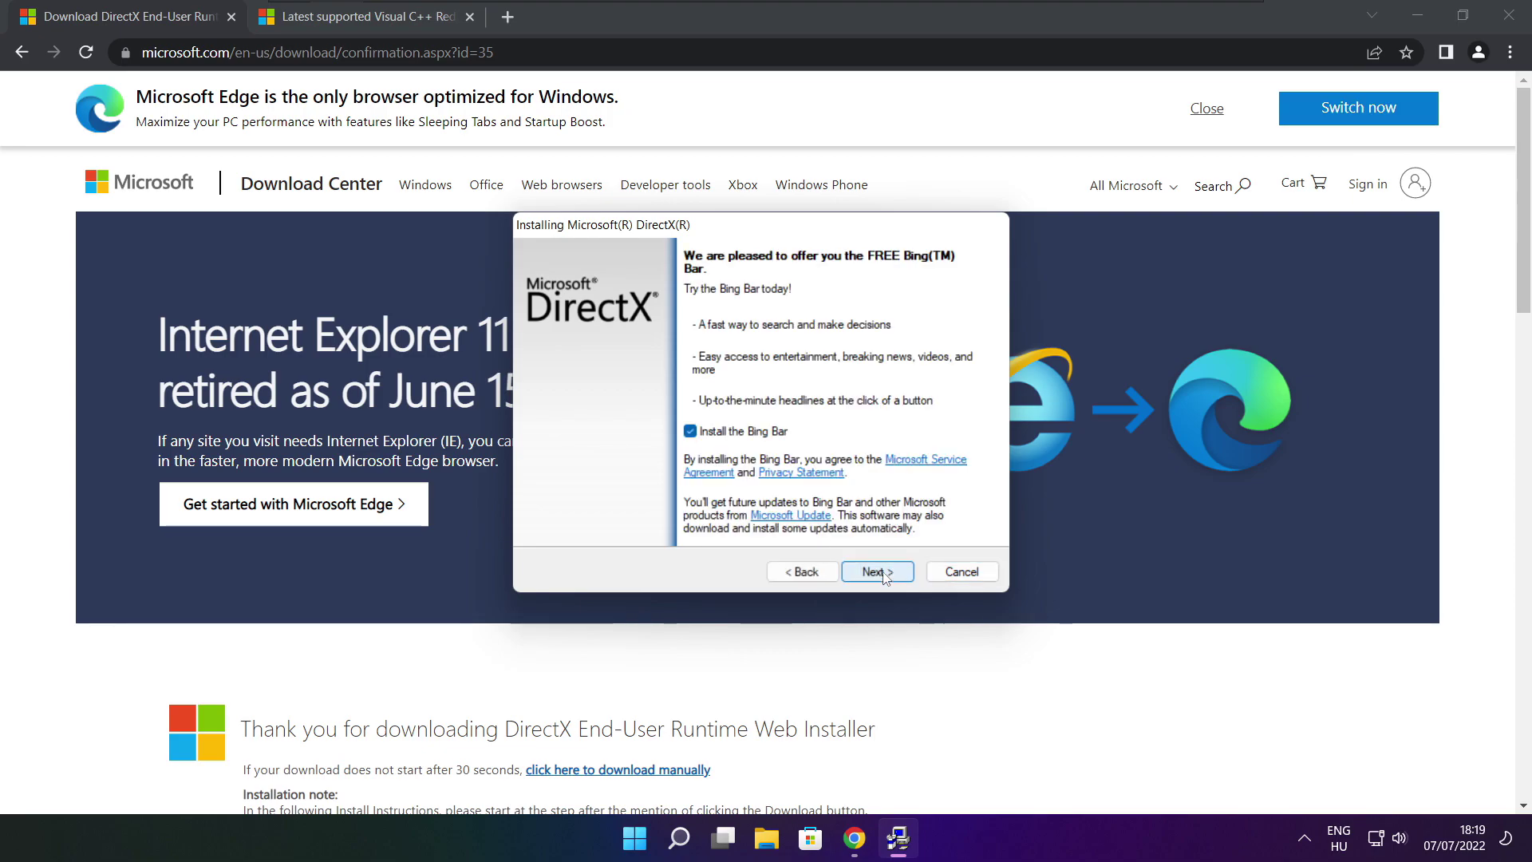
click(690, 431)
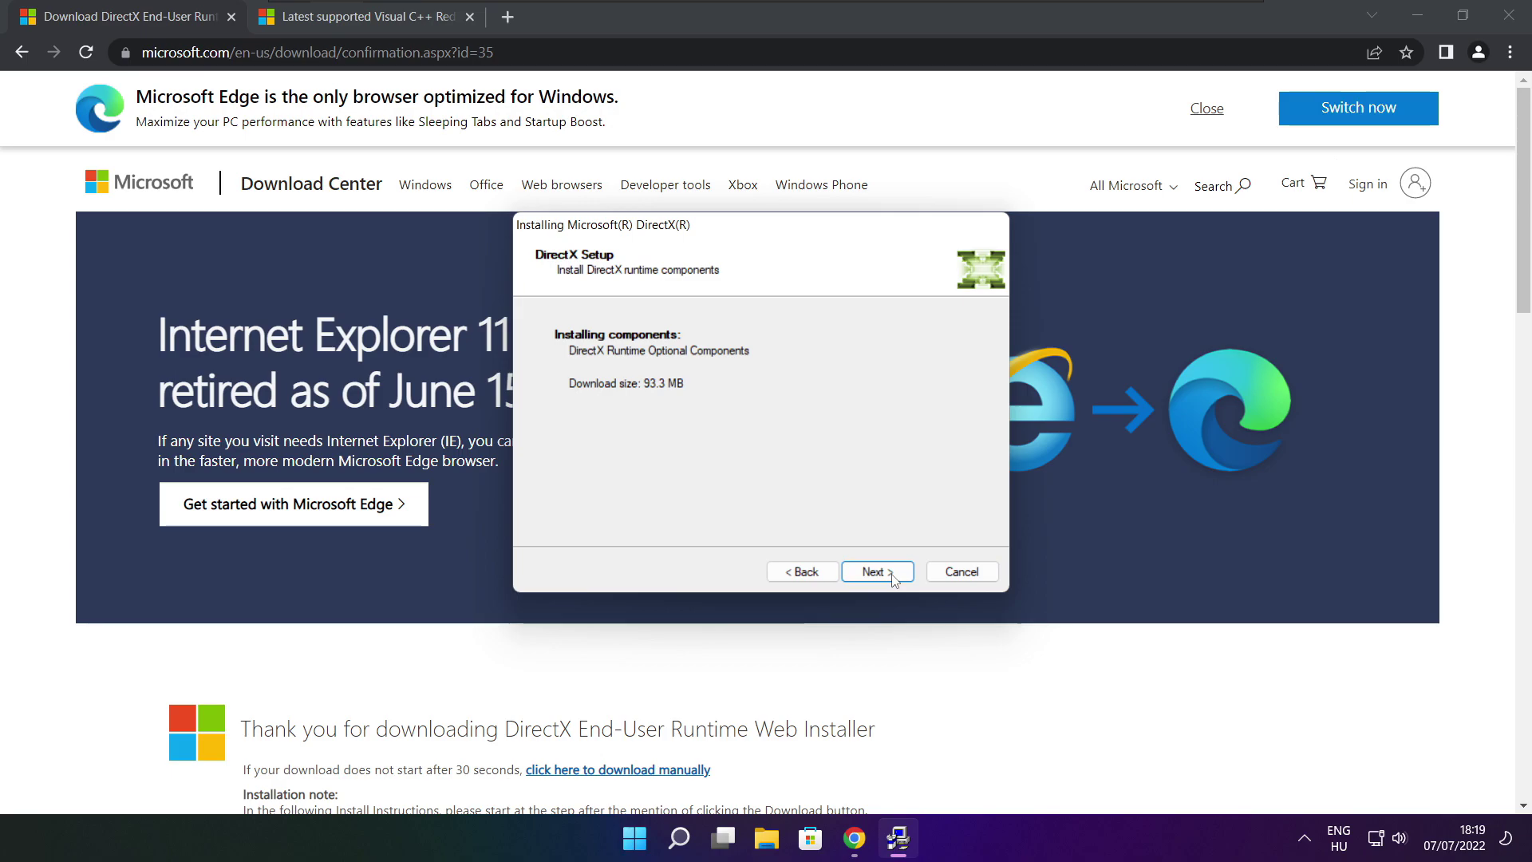
click(878, 572)
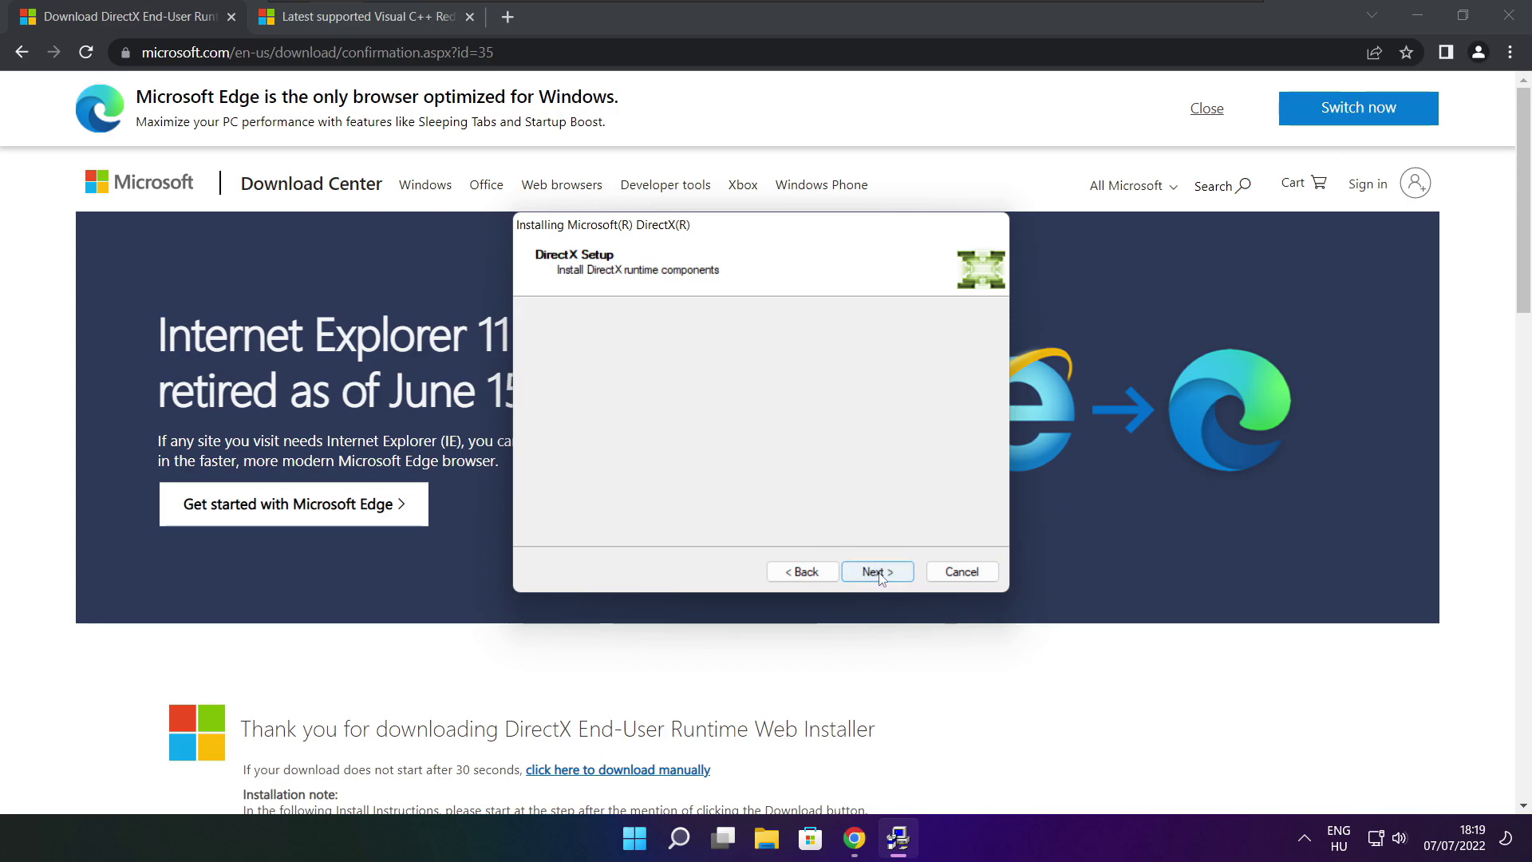